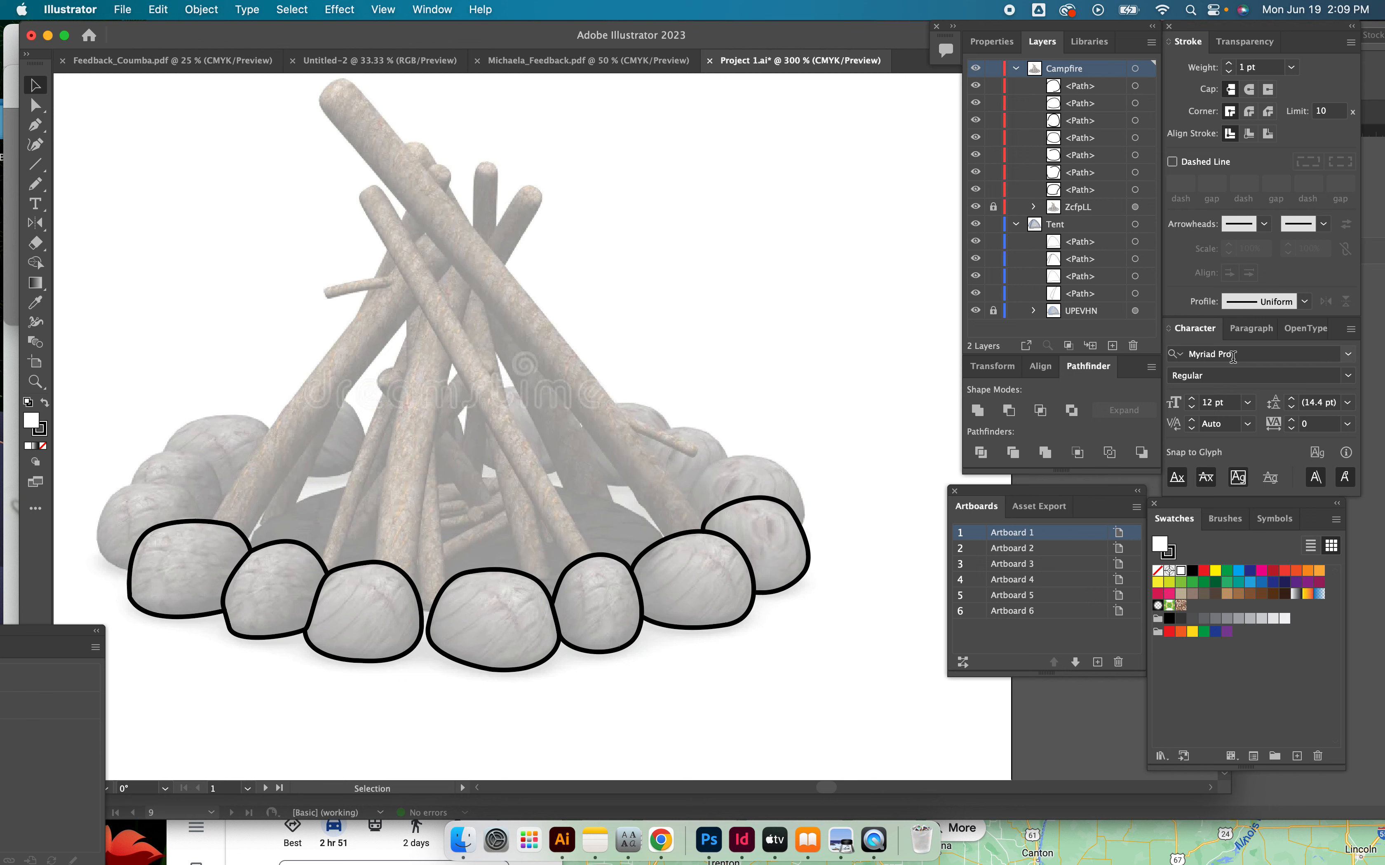
pyautogui.click(433, 7)
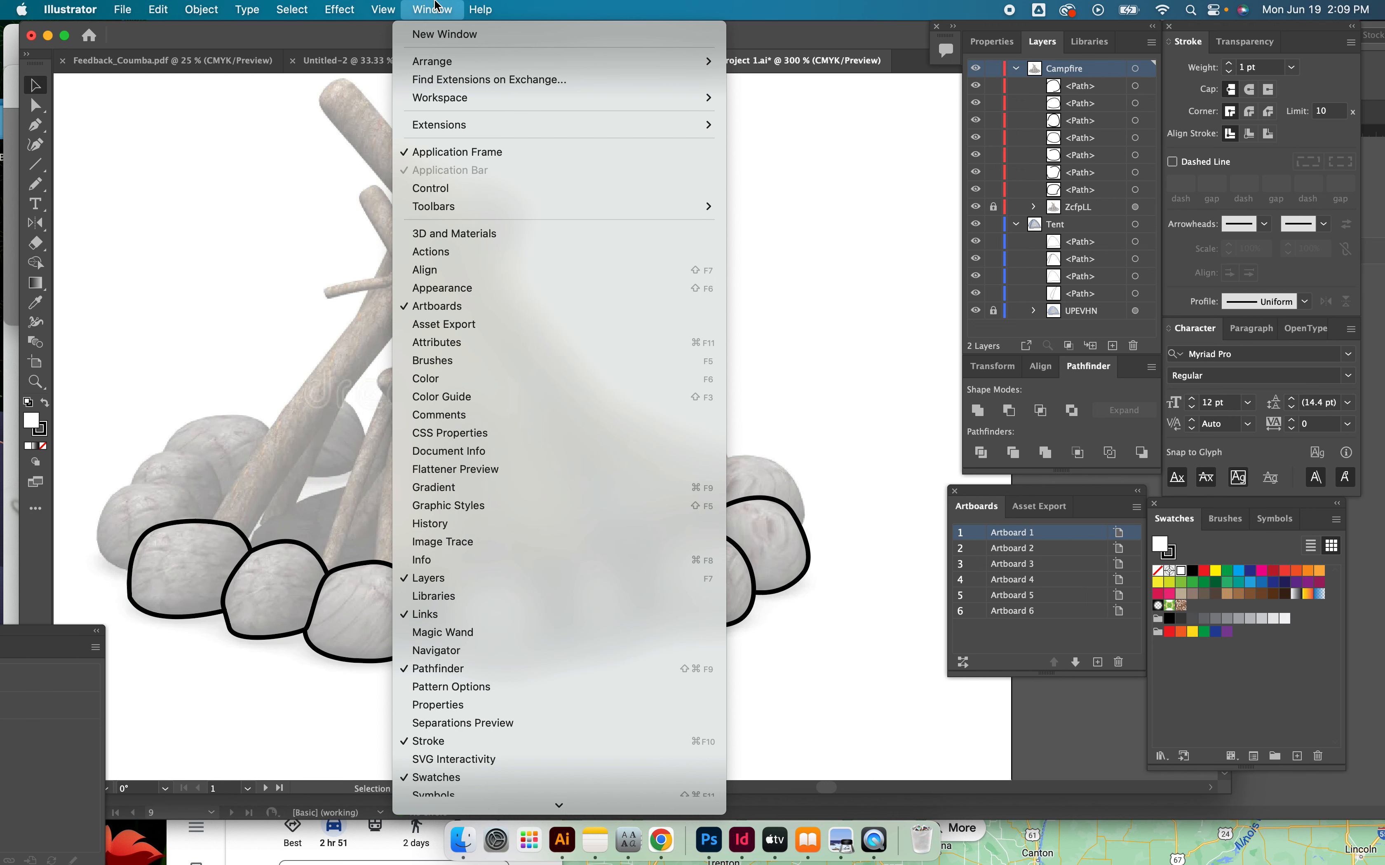
pyautogui.click(825, 306)
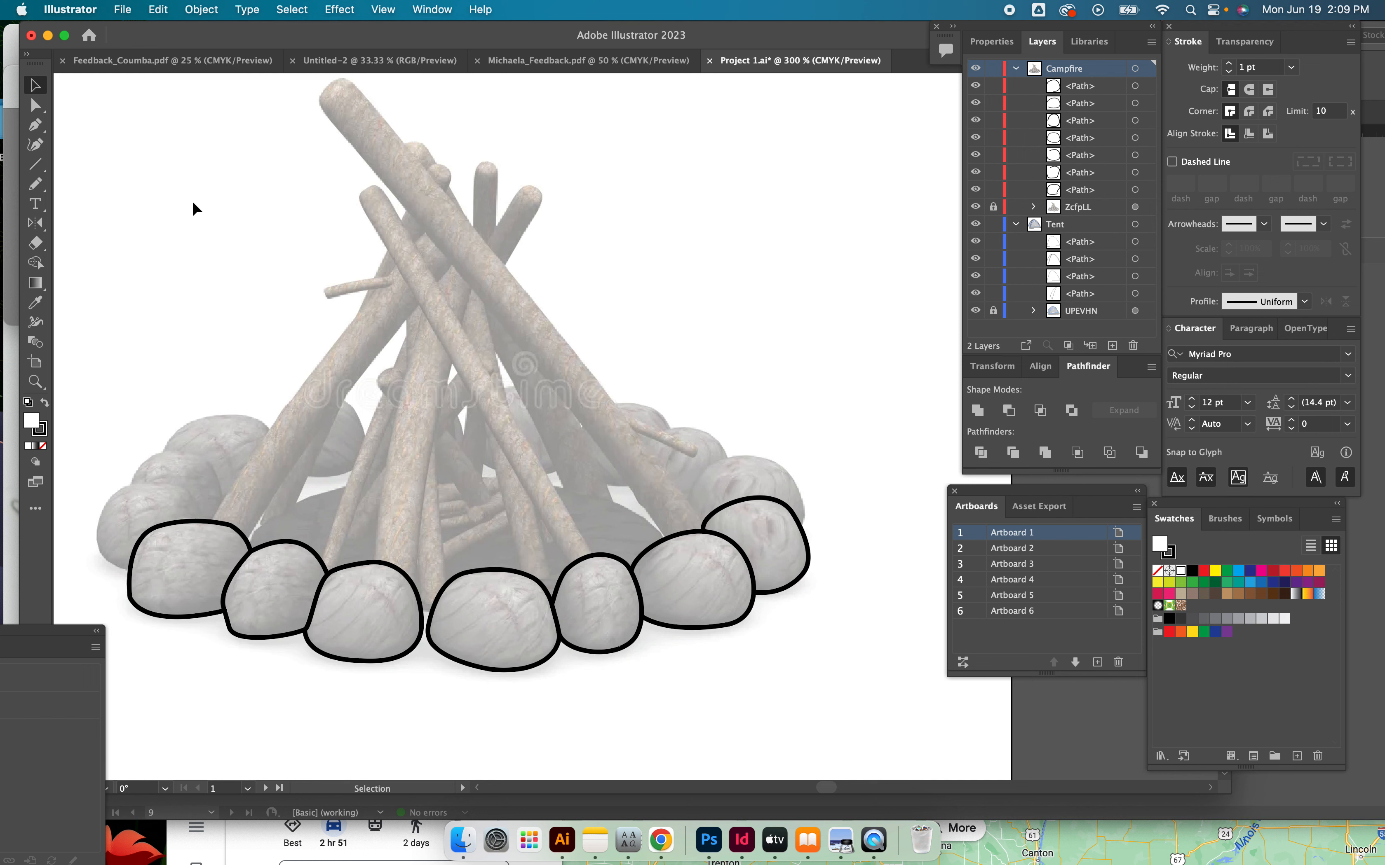
pyautogui.moveTo(123, 461); pyautogui.dragTo(853, 720)
pyautogui.click(900, 655)
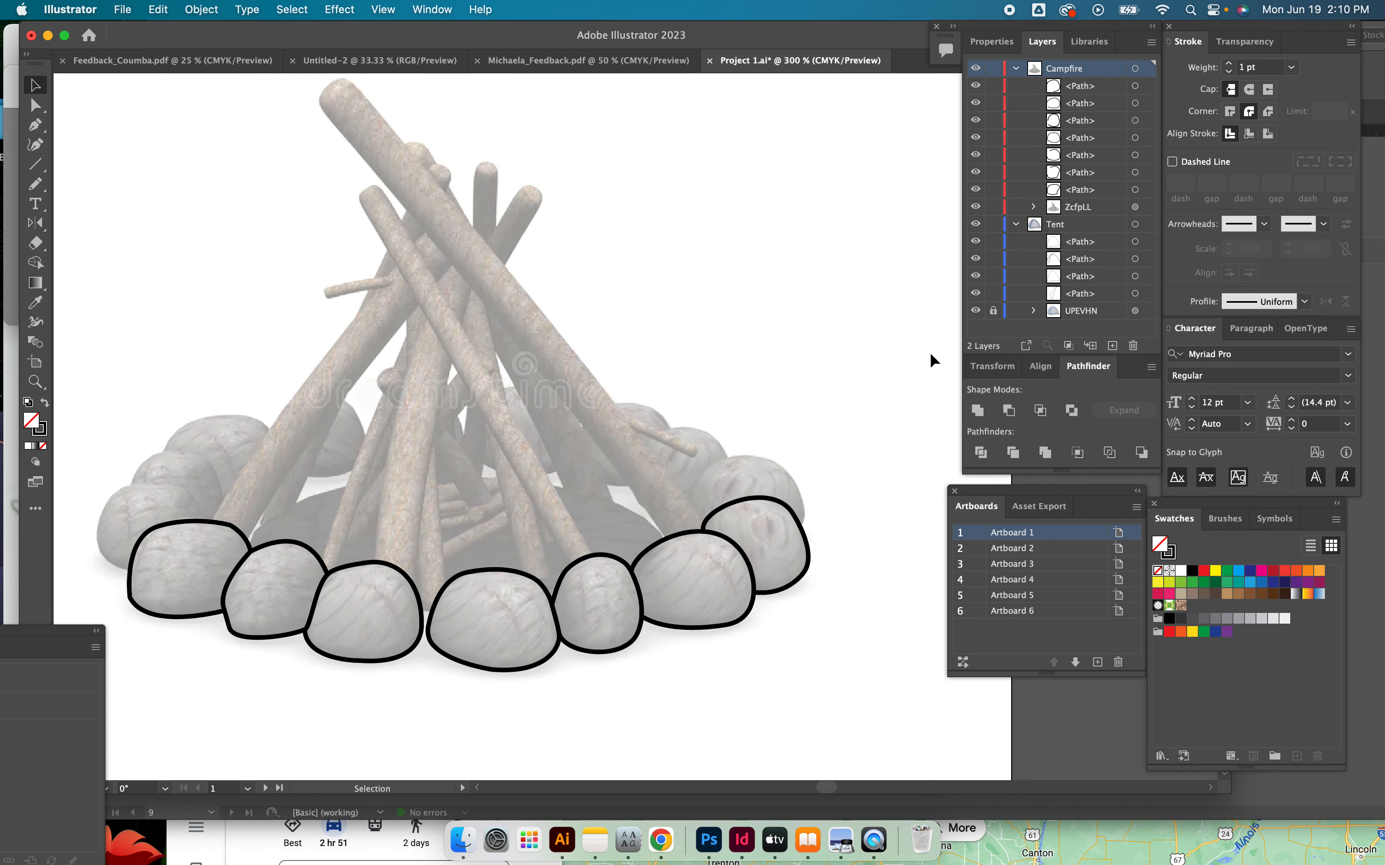
# Cut the campfire photo from the Campfire layer and collapse the Tent and Campfire layers
pyautogui.click(719, 292)
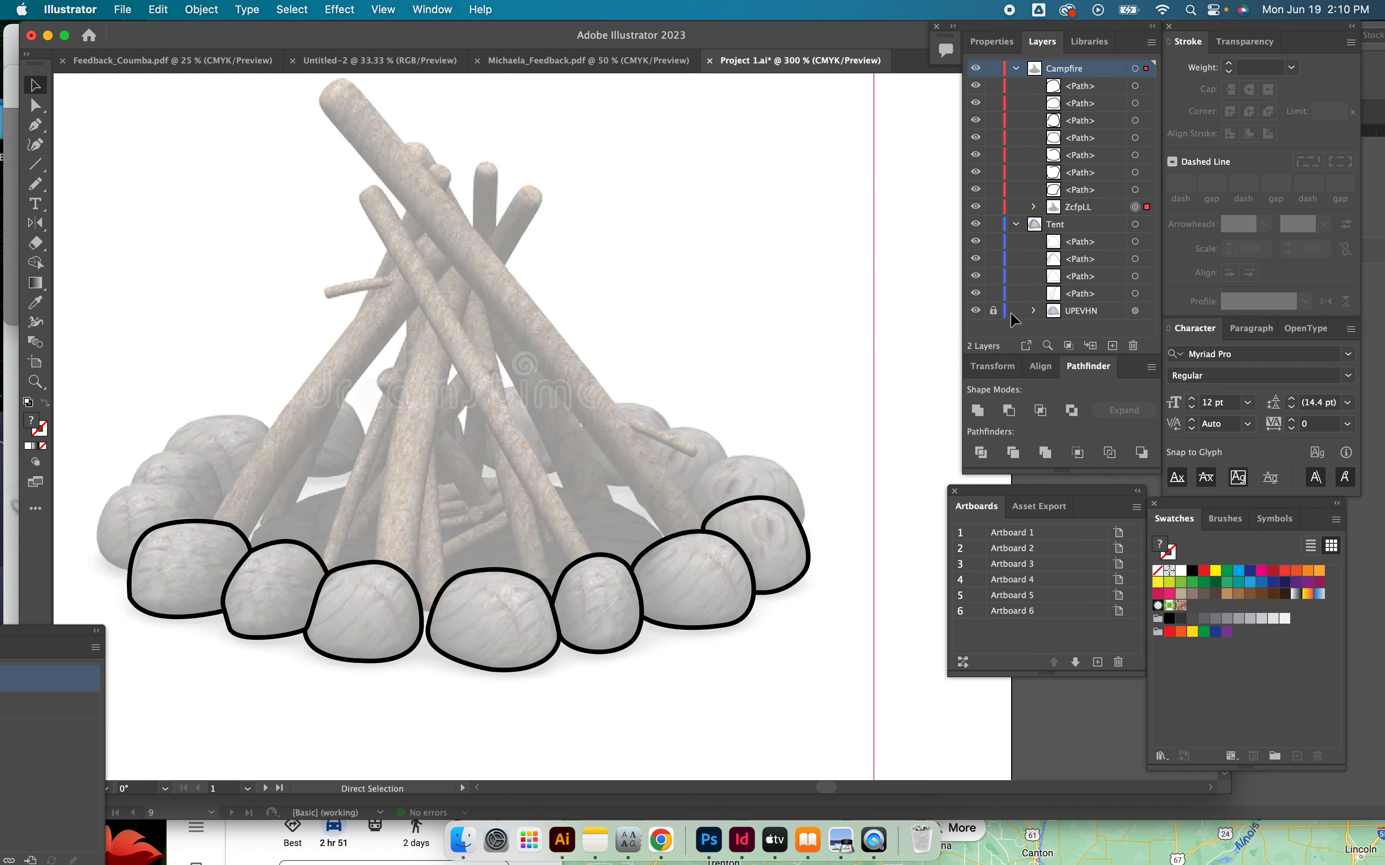
pyautogui.press('Delete')
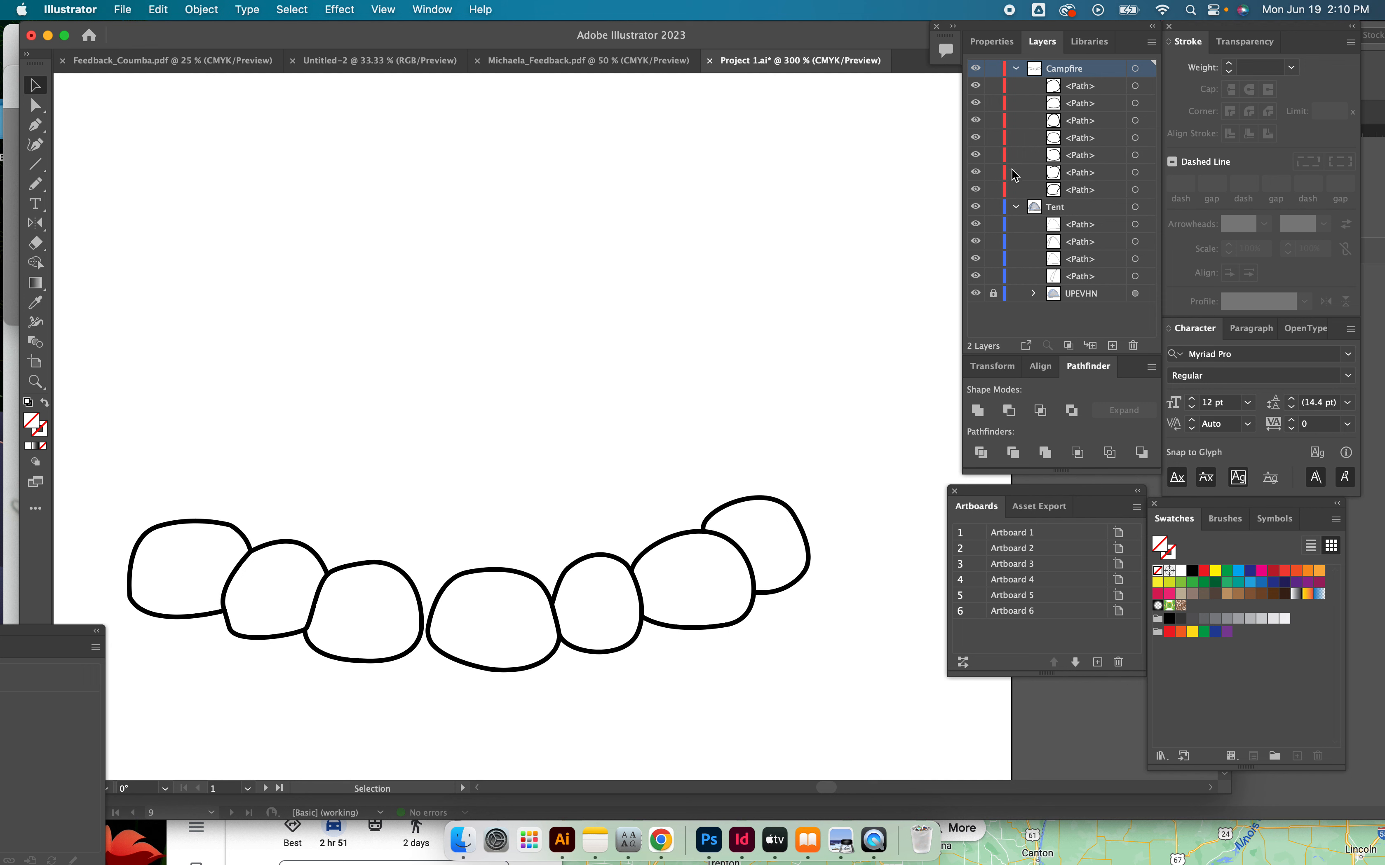
pyautogui.click(1018, 208)
pyautogui.click(1017, 69)
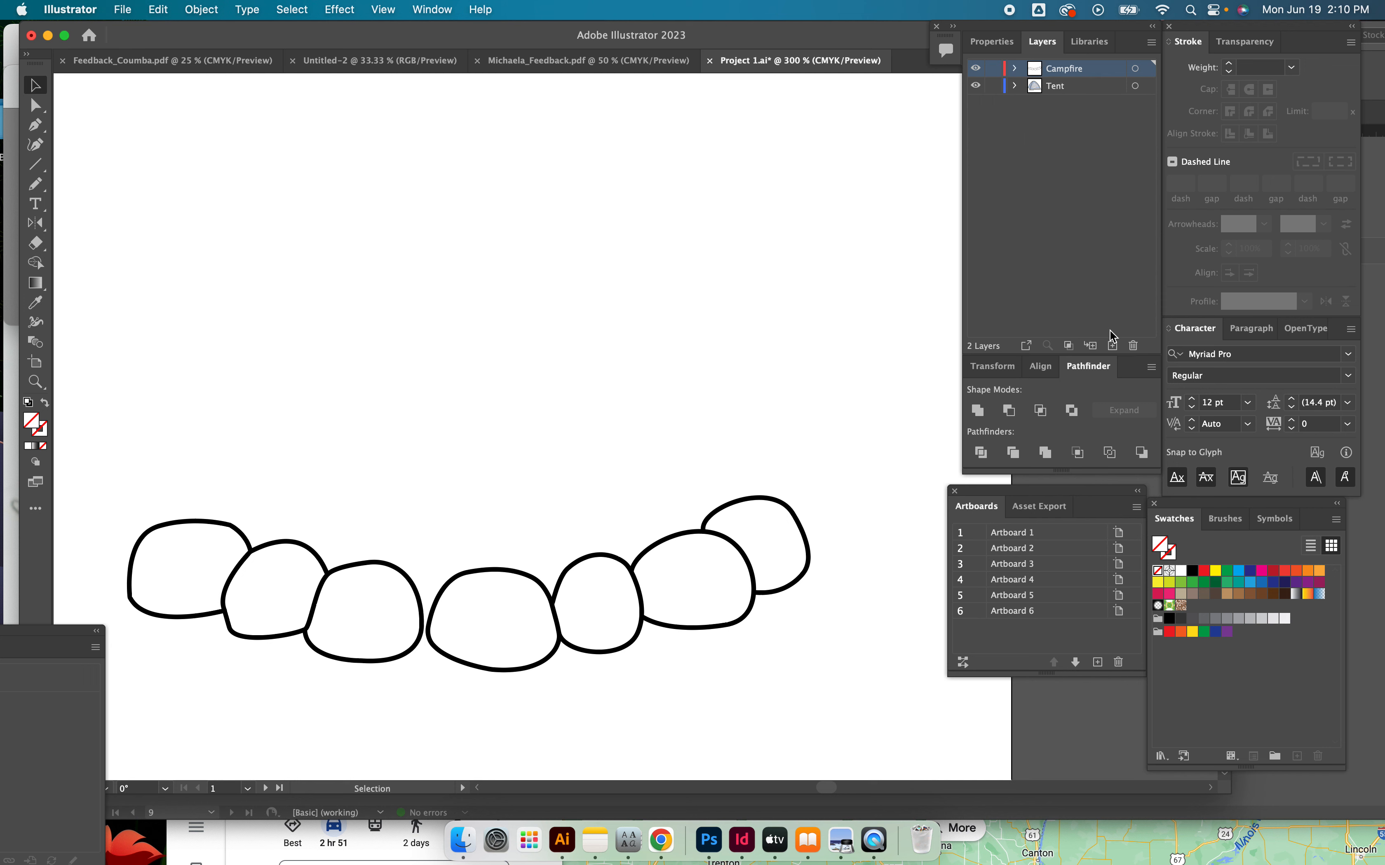
# Create a layer named Photo Reference and move it beneath the Tent layer
pyautogui.click(1113, 345)
pyautogui.doubleClick(1077, 71)
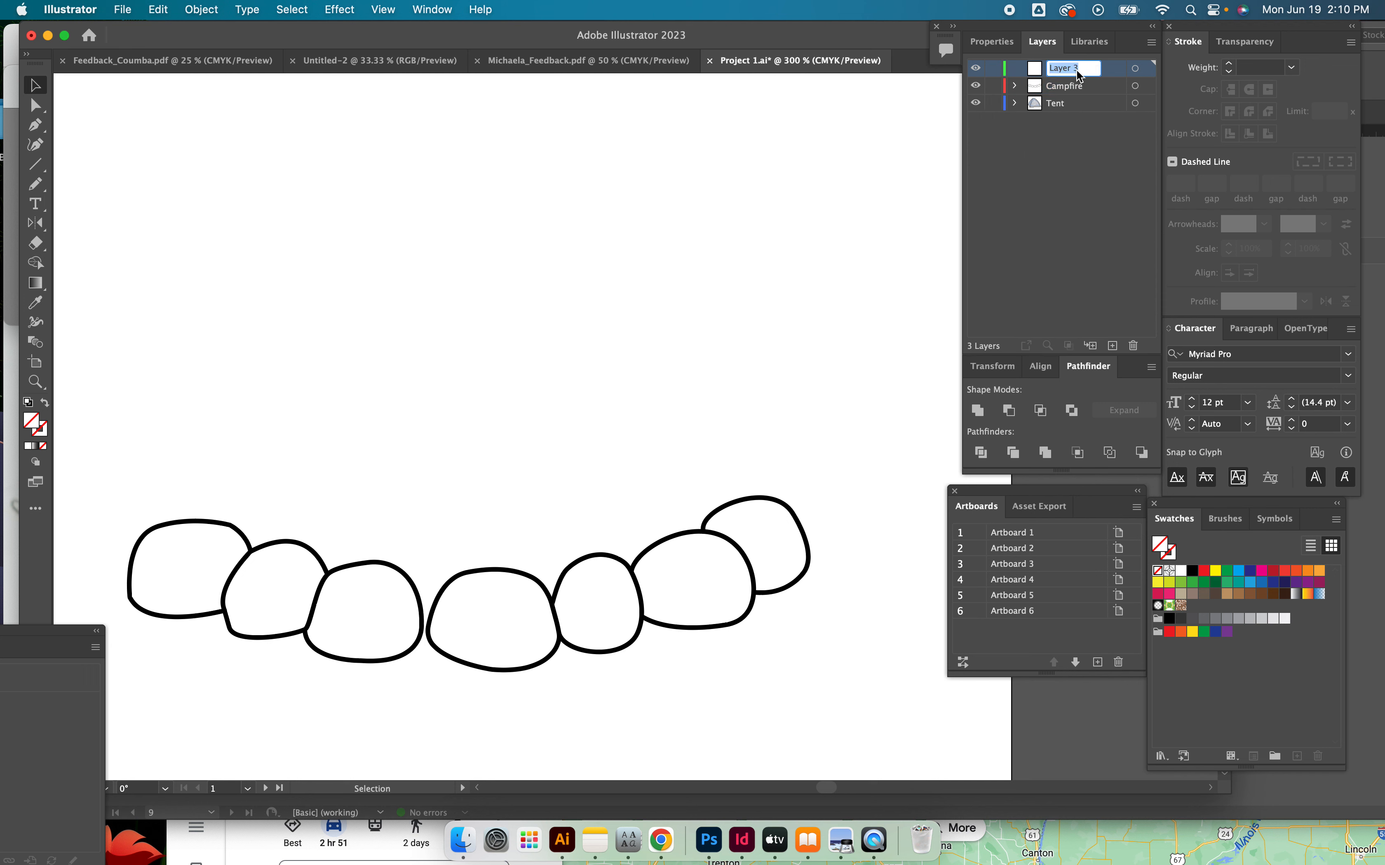
pyautogui.write('Photo Reference')
pyautogui.press('Return')
pyautogui.moveTo(1091, 70); pyautogui.dragTo(1070, 128)
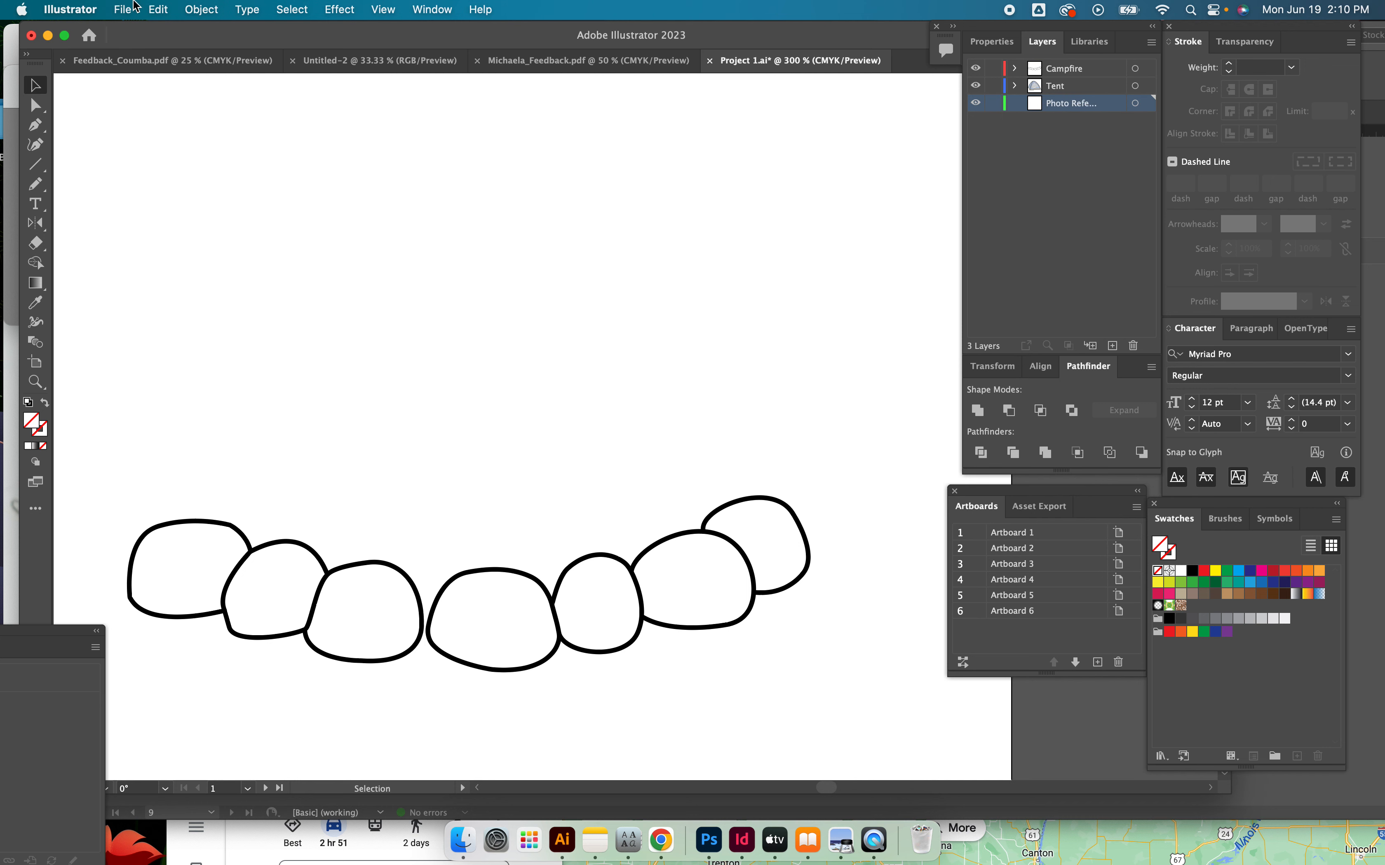
# Paste the campfire photo in place on the Photo Reference layer and expand the Campfire layer's contents
pyautogui.click(156, 9)
pyautogui.click(202, 172)
pyautogui.click(1073, 71)
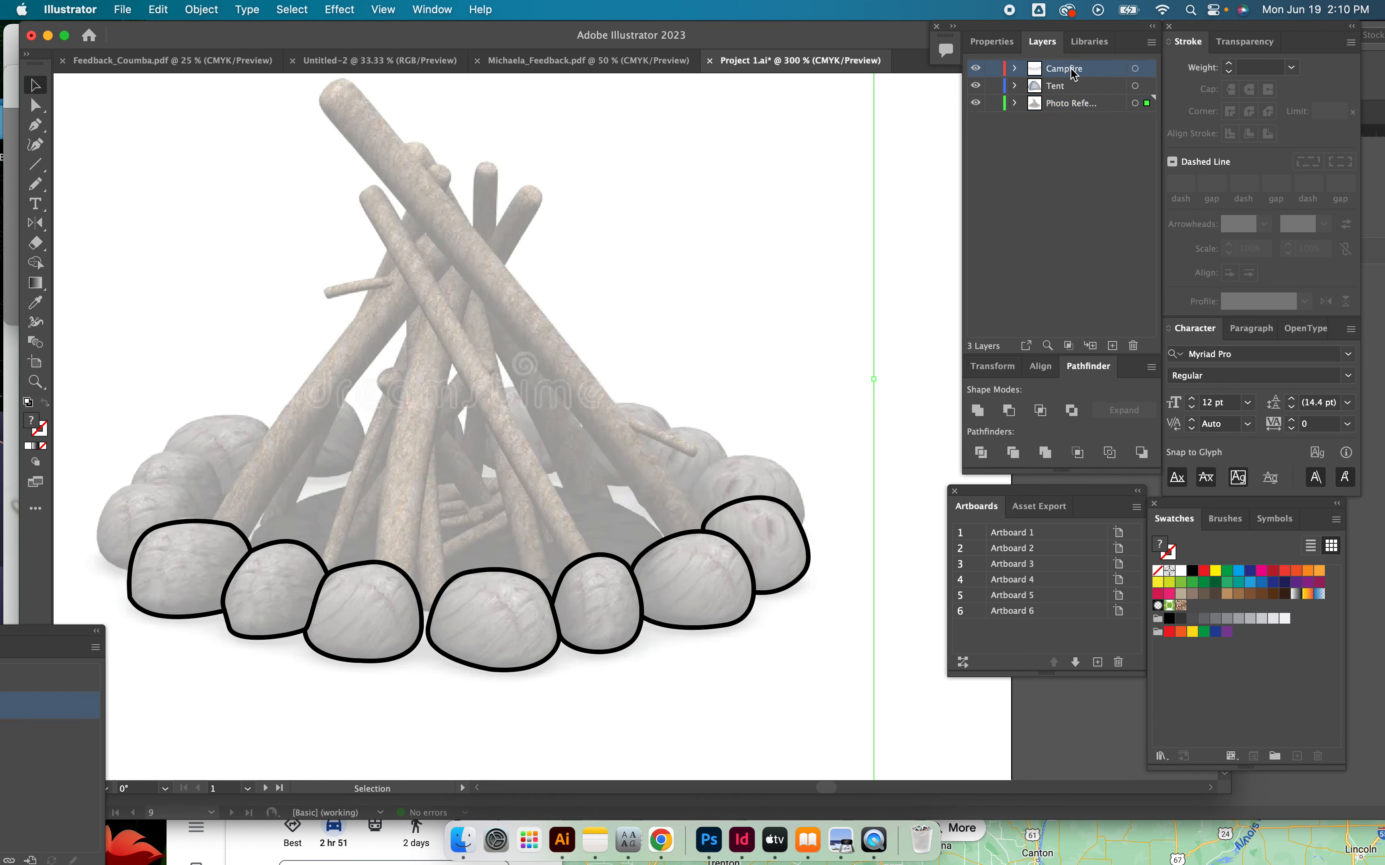
pyautogui.click(1014, 69)
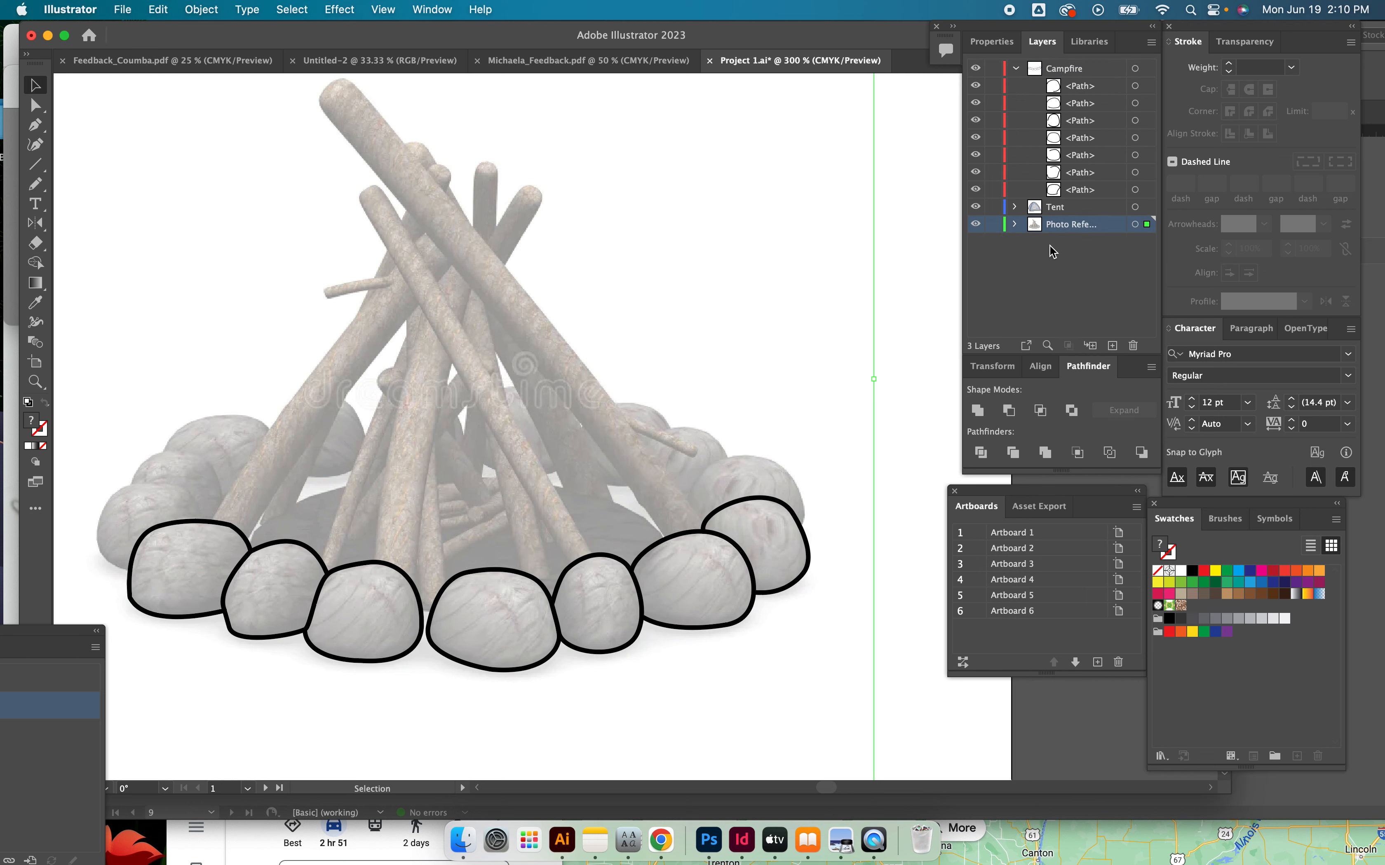
pyautogui.click(1045, 278)
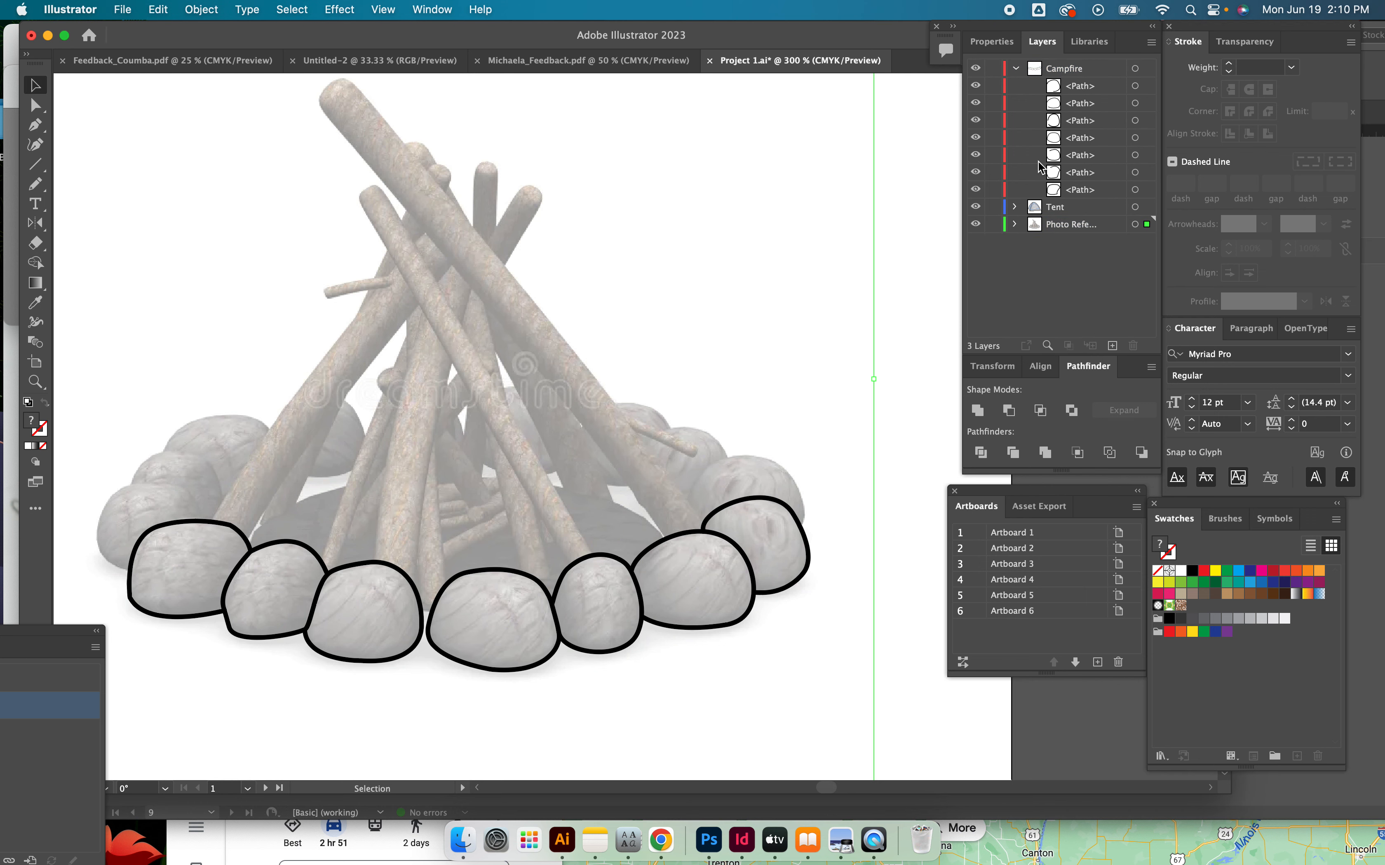
# Cut all seven rock outlines from the Campfire layer
pyautogui.moveTo(191, 432); pyautogui.dragTo(441, 513)
pyautogui.press('super+z')
pyautogui.moveTo(108, 478); pyautogui.dragTo(837, 722)
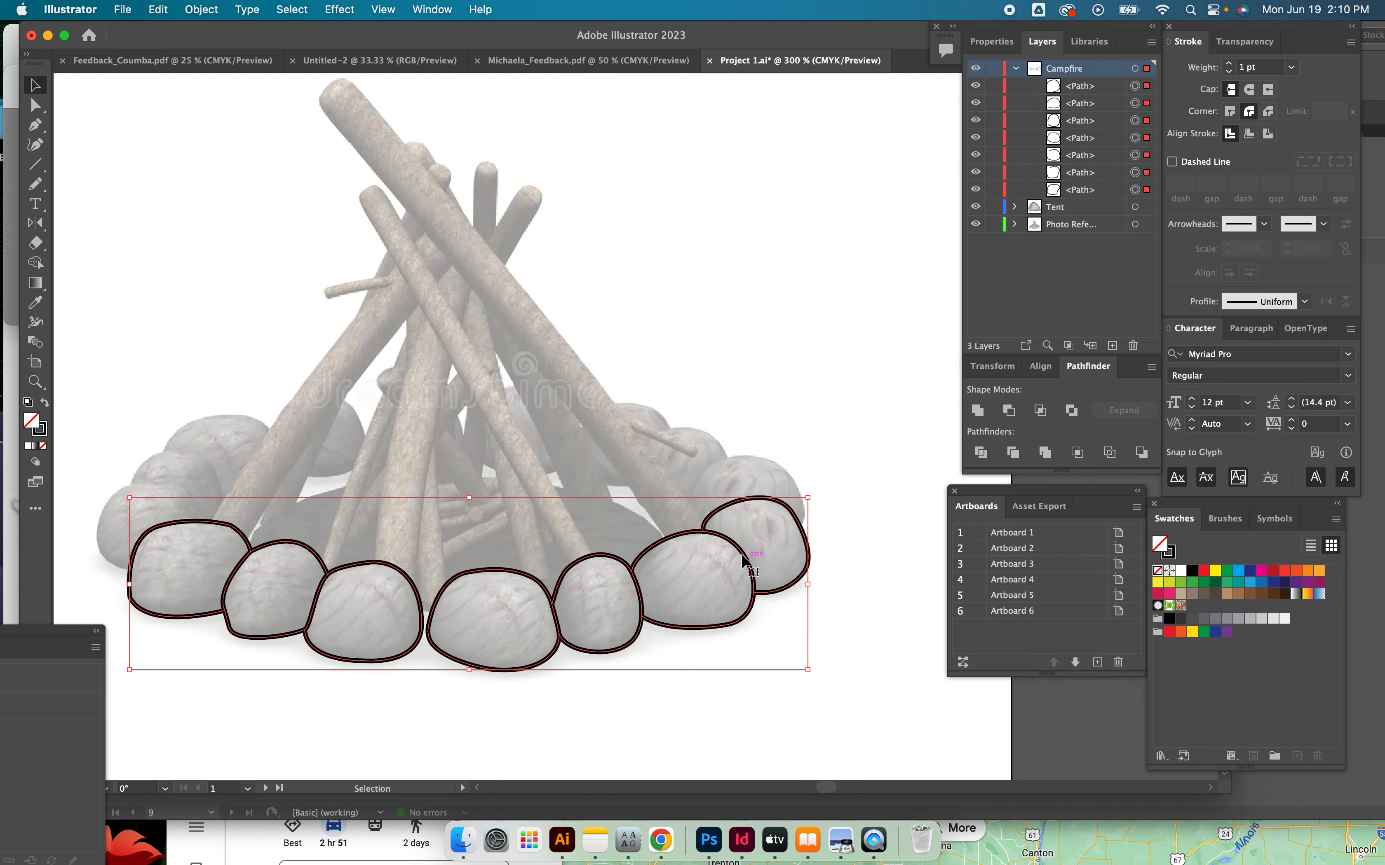
pyautogui.click(929, 142)
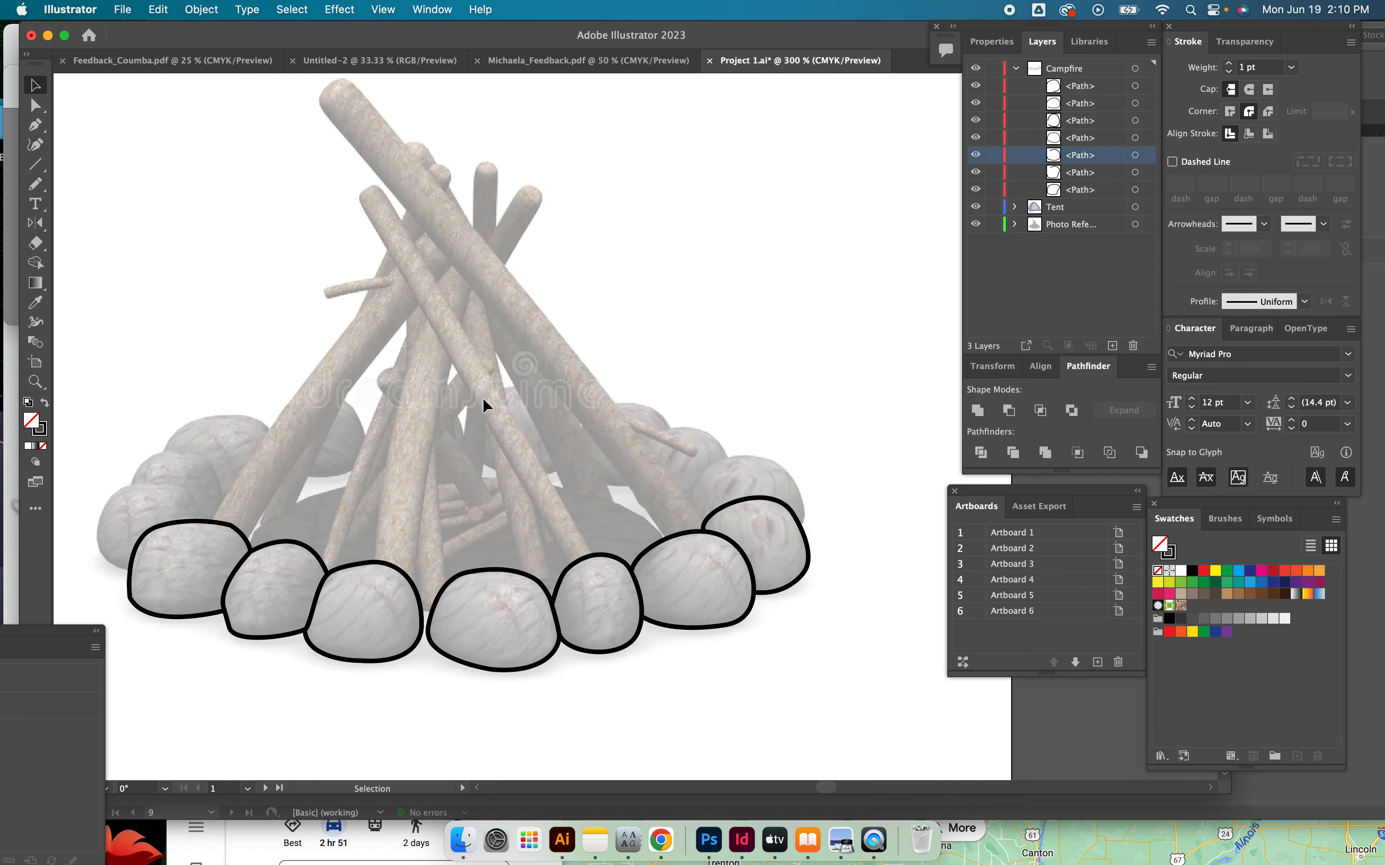
pyautogui.moveTo(179, 405); pyautogui.dragTo(889, 717)
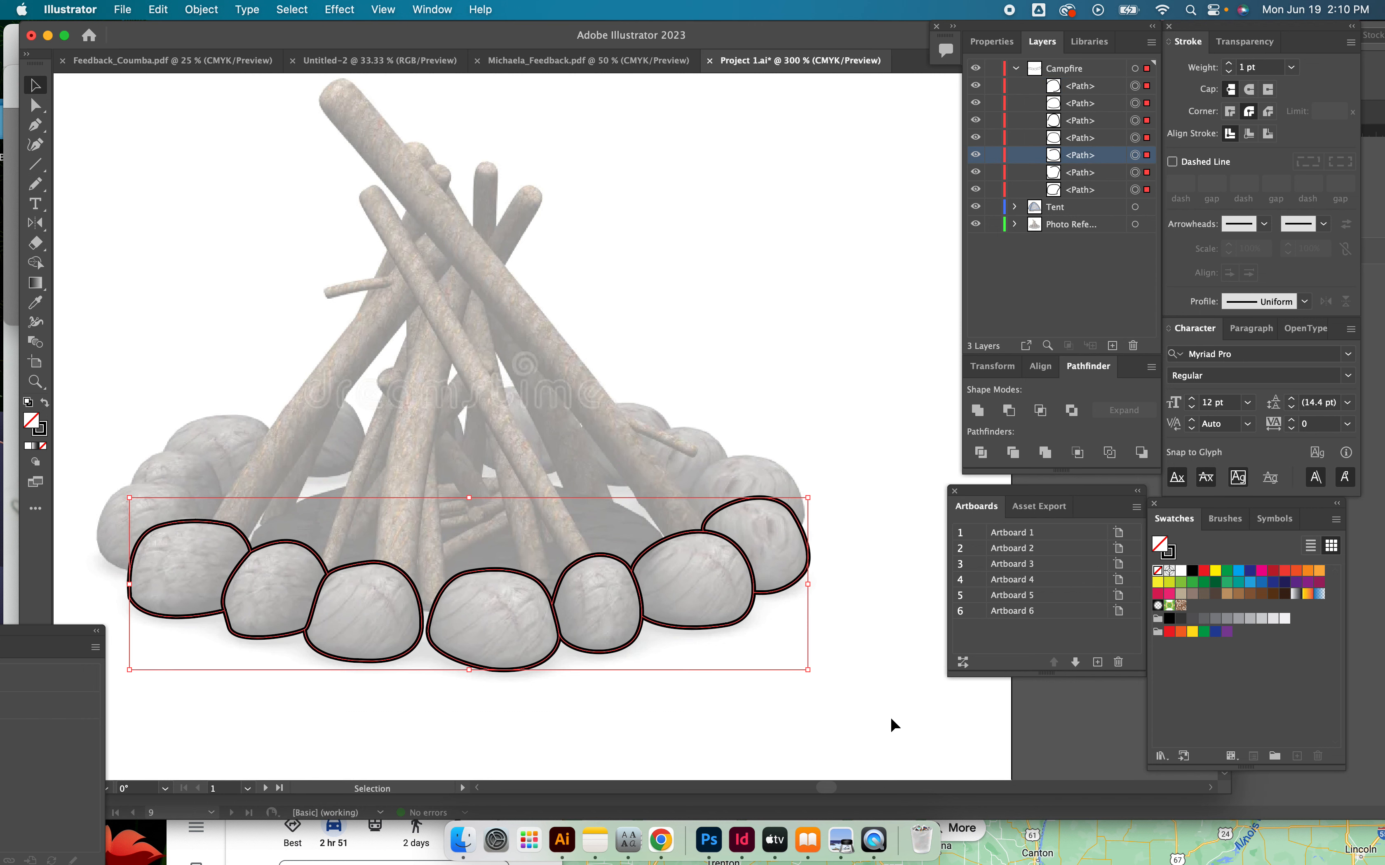
pyautogui.press('Delete')
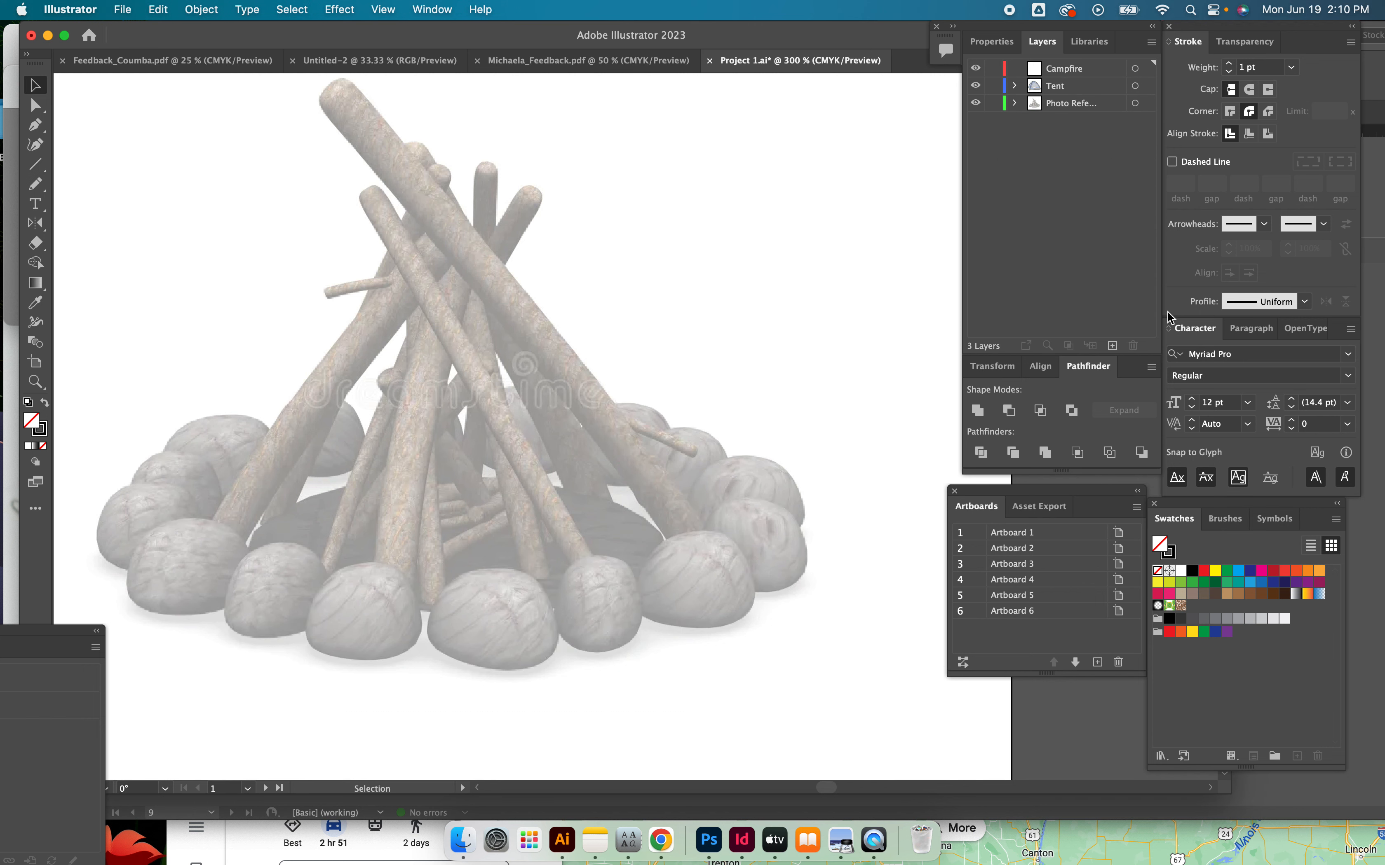
# Create a layer named Rocks above the Campfire layer
pyautogui.click(1105, 349)
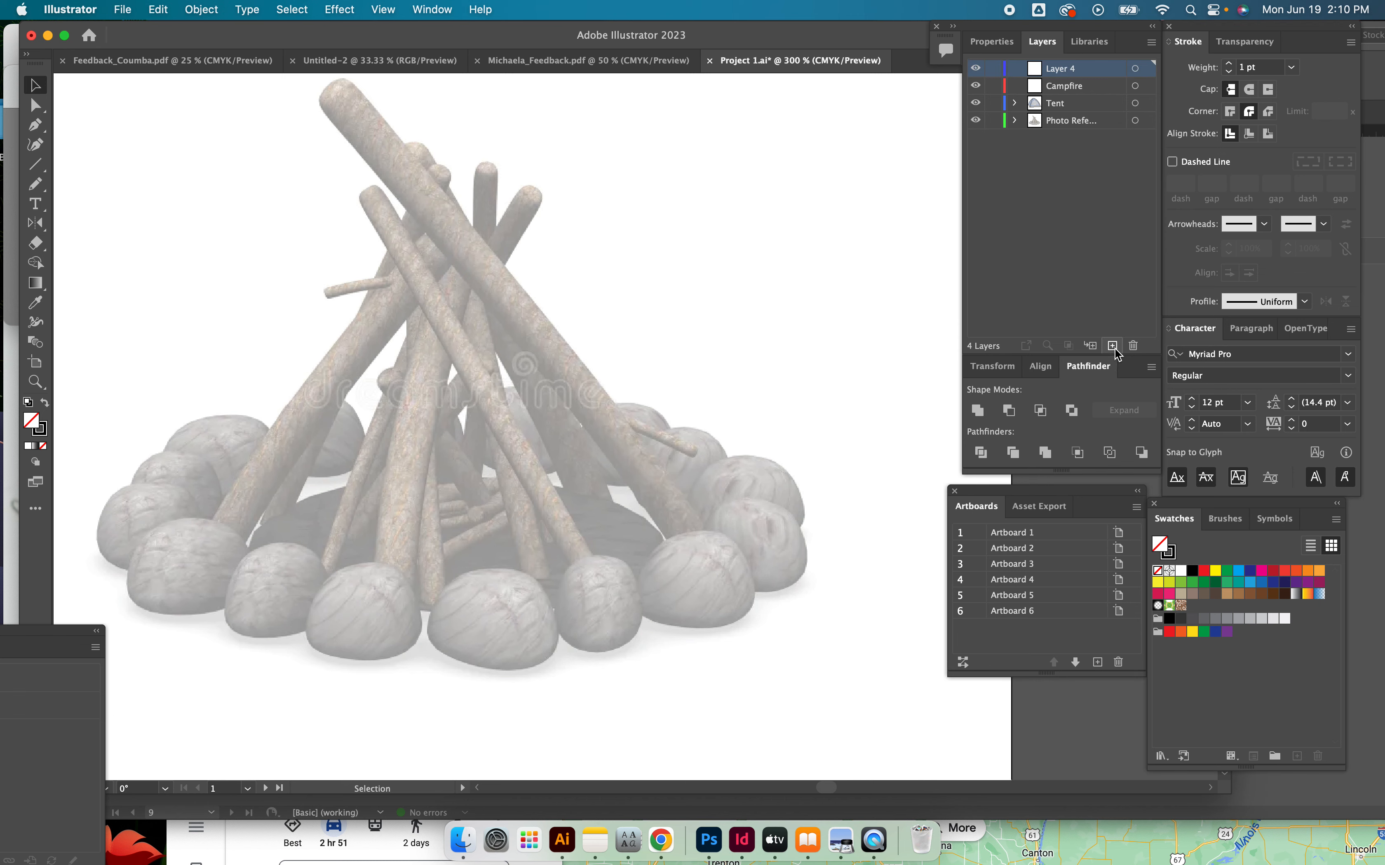
pyautogui.doubleClick(1060, 71)
pyautogui.write('R')
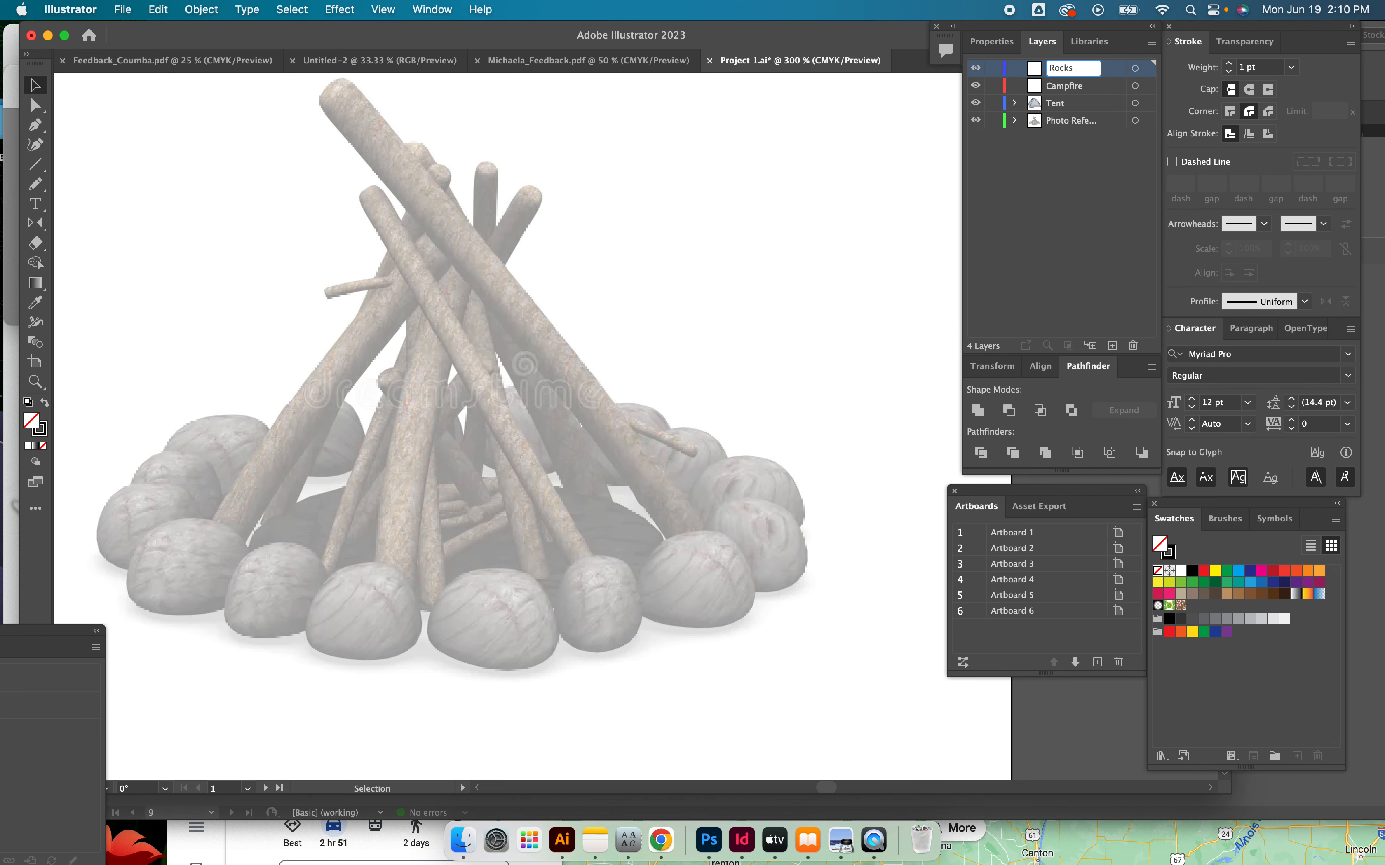
pyautogui.write('ocks')
pyautogui.press('Return')
pyautogui.click(600, 65)
pyautogui.click(780, 62)
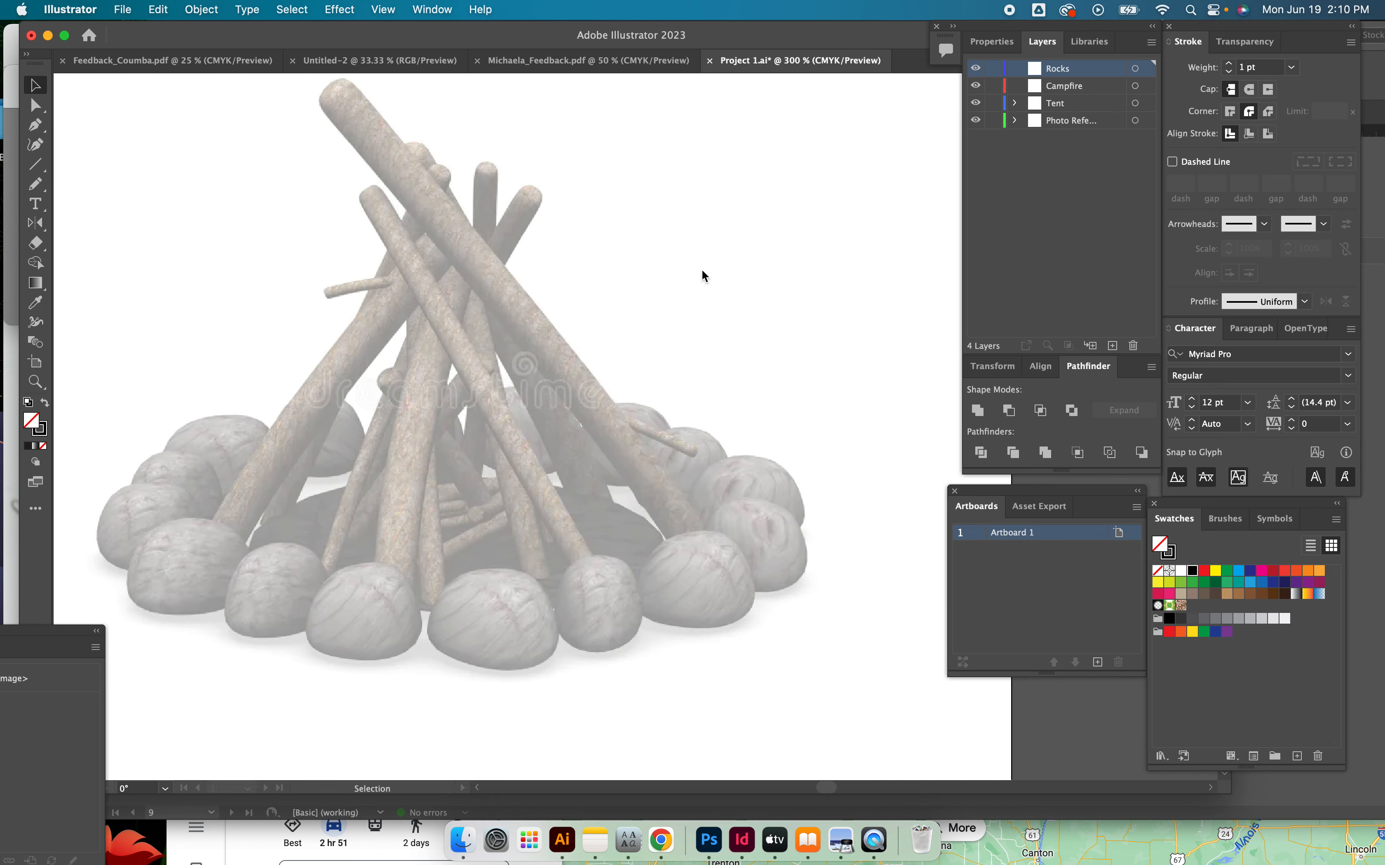
# Paste the rock outlines in place on the Rocks layer and deselect them
pyautogui.click(159, 7)
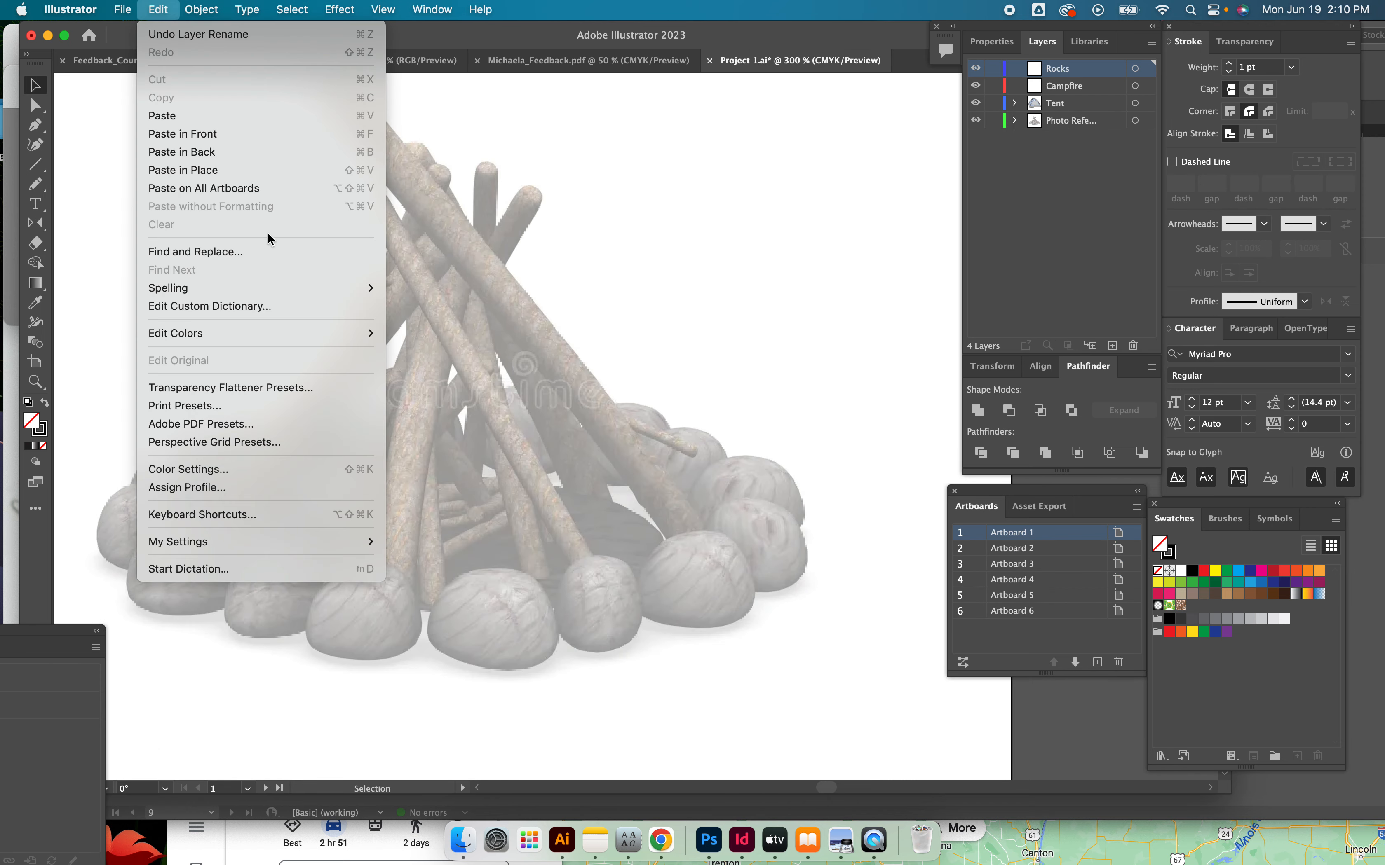
pyautogui.click(269, 178)
pyautogui.click(880, 309)
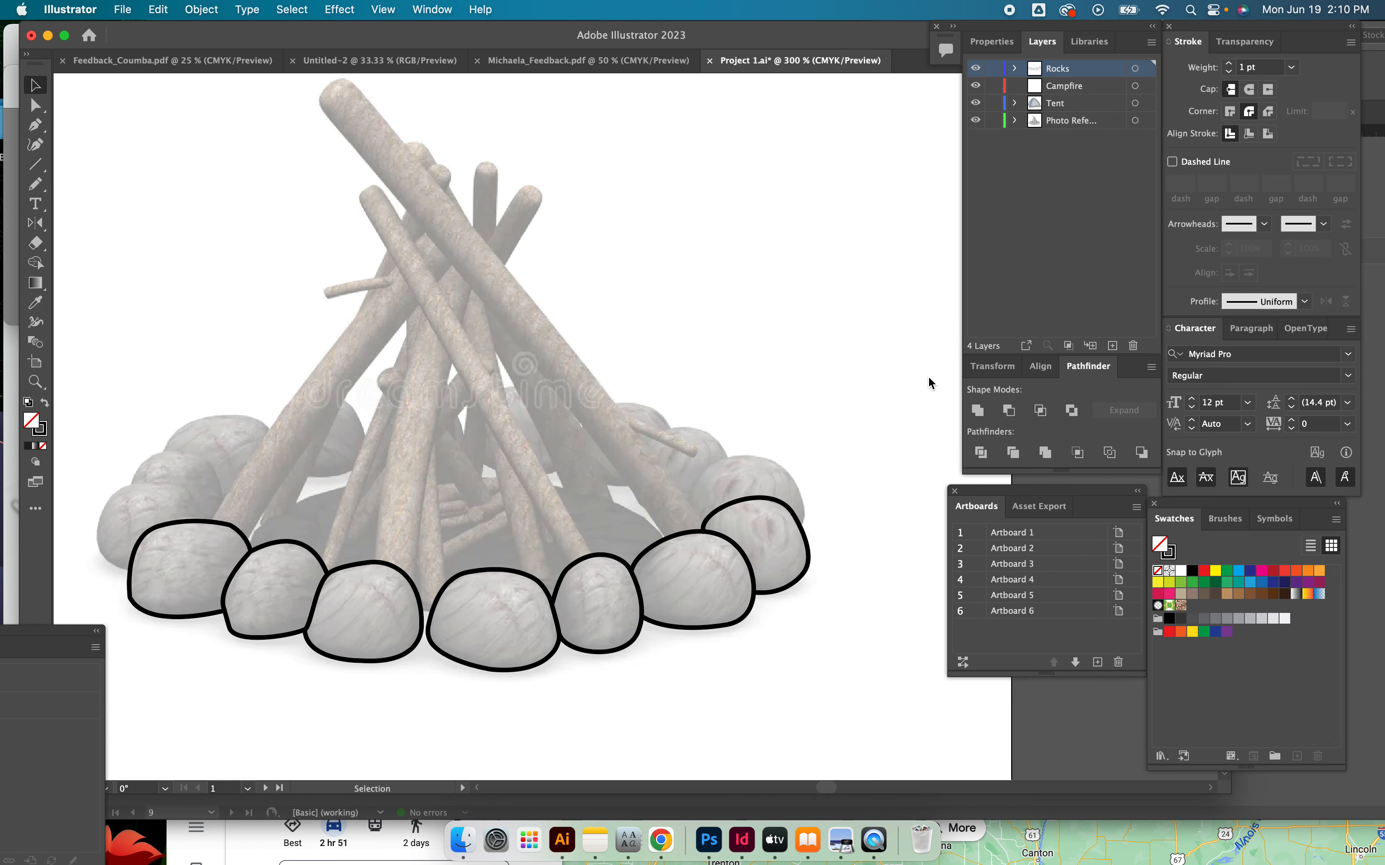
# Try moving the second rock outline from the right up over the logs and undo the move
pyautogui.hscroll(-5, 928, 375)
pyautogui.scroll(-1, 928, 376)
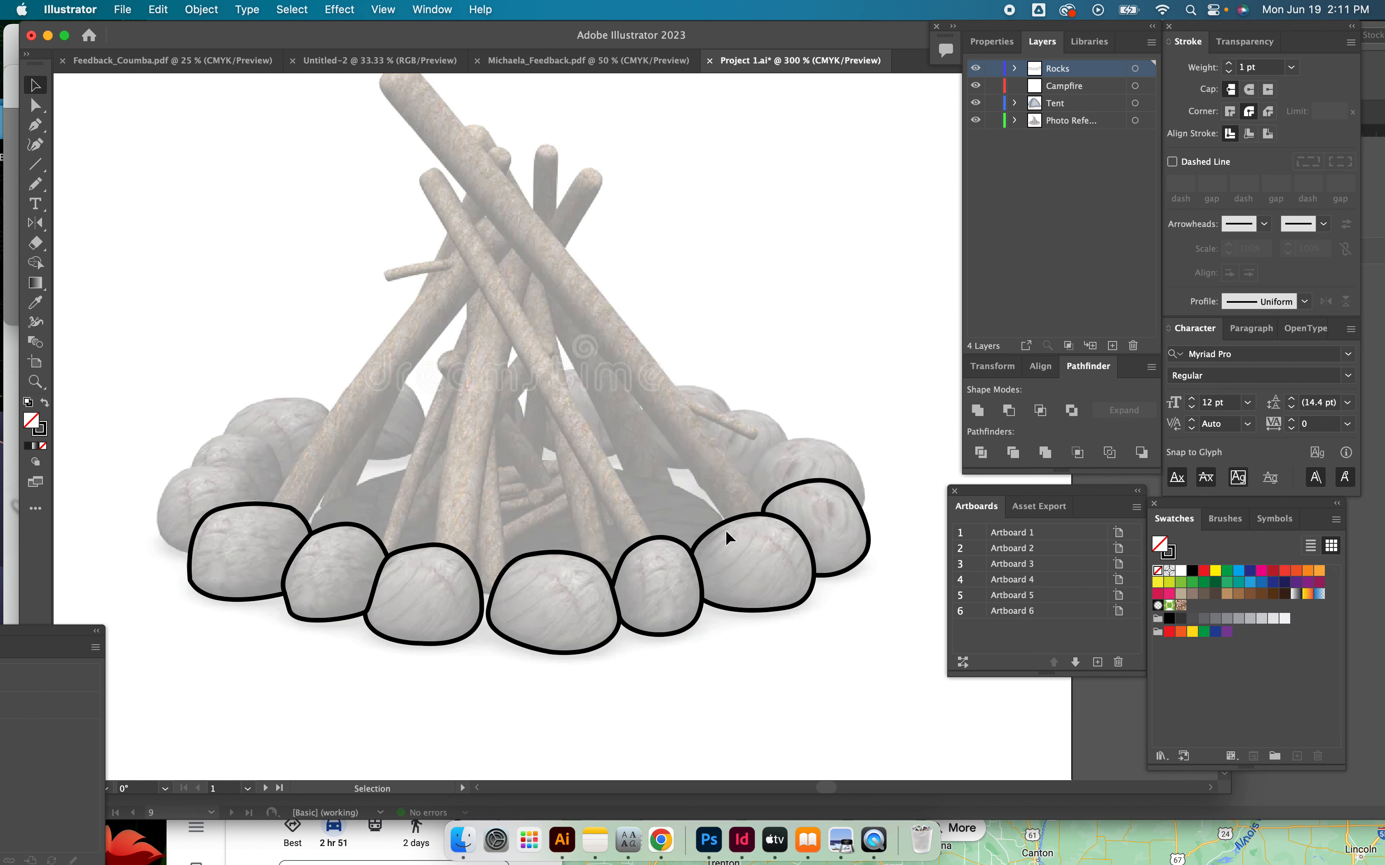
pyautogui.moveTo(723, 521); pyautogui.dragTo(628, 333)
pyautogui.press('super+z')
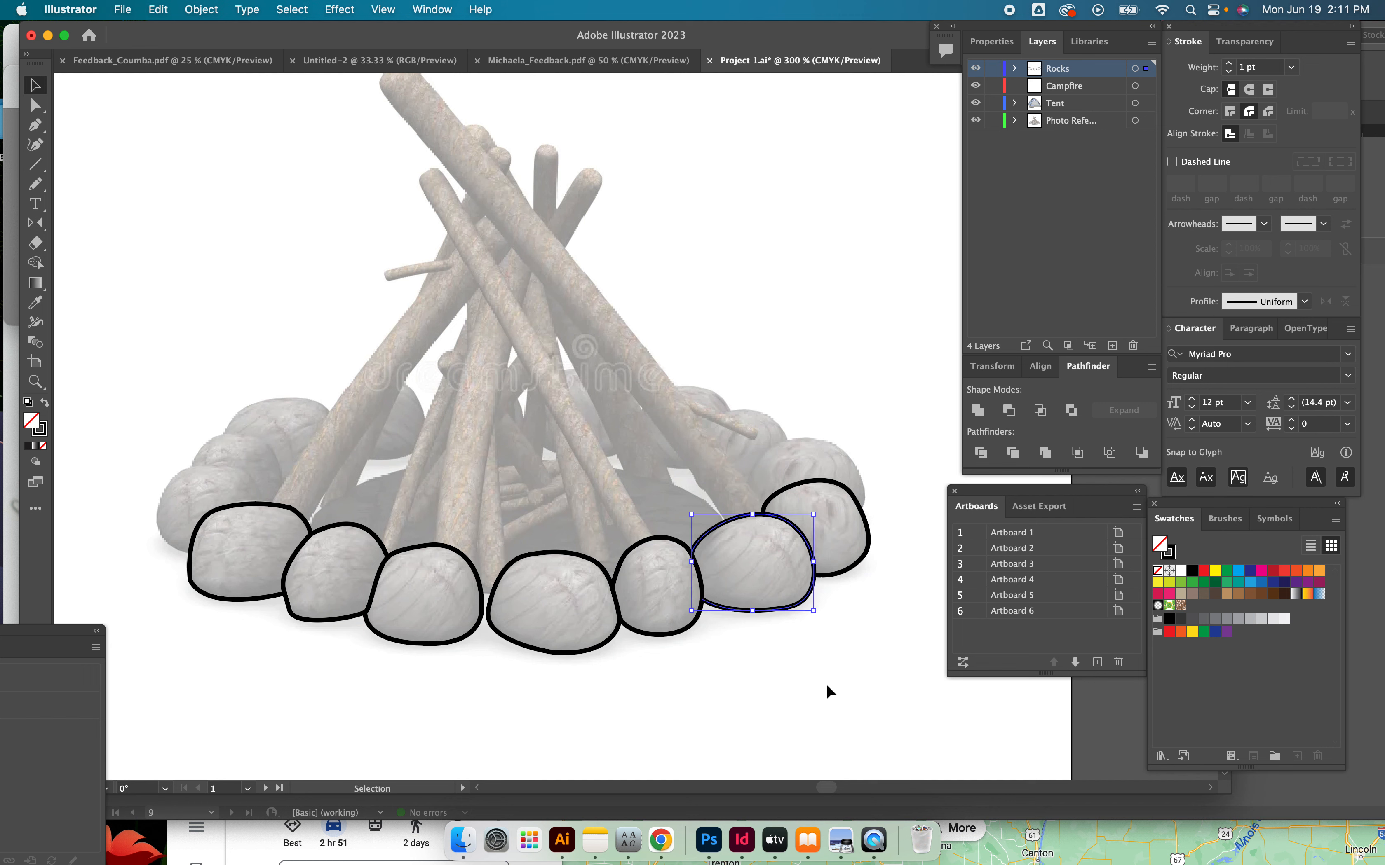
pyautogui.click(825, 686)
# Swap fill and stroke on the second rock from the right and fill it with medium gray
pyautogui.click(733, 518)
pyautogui.click(44, 405)
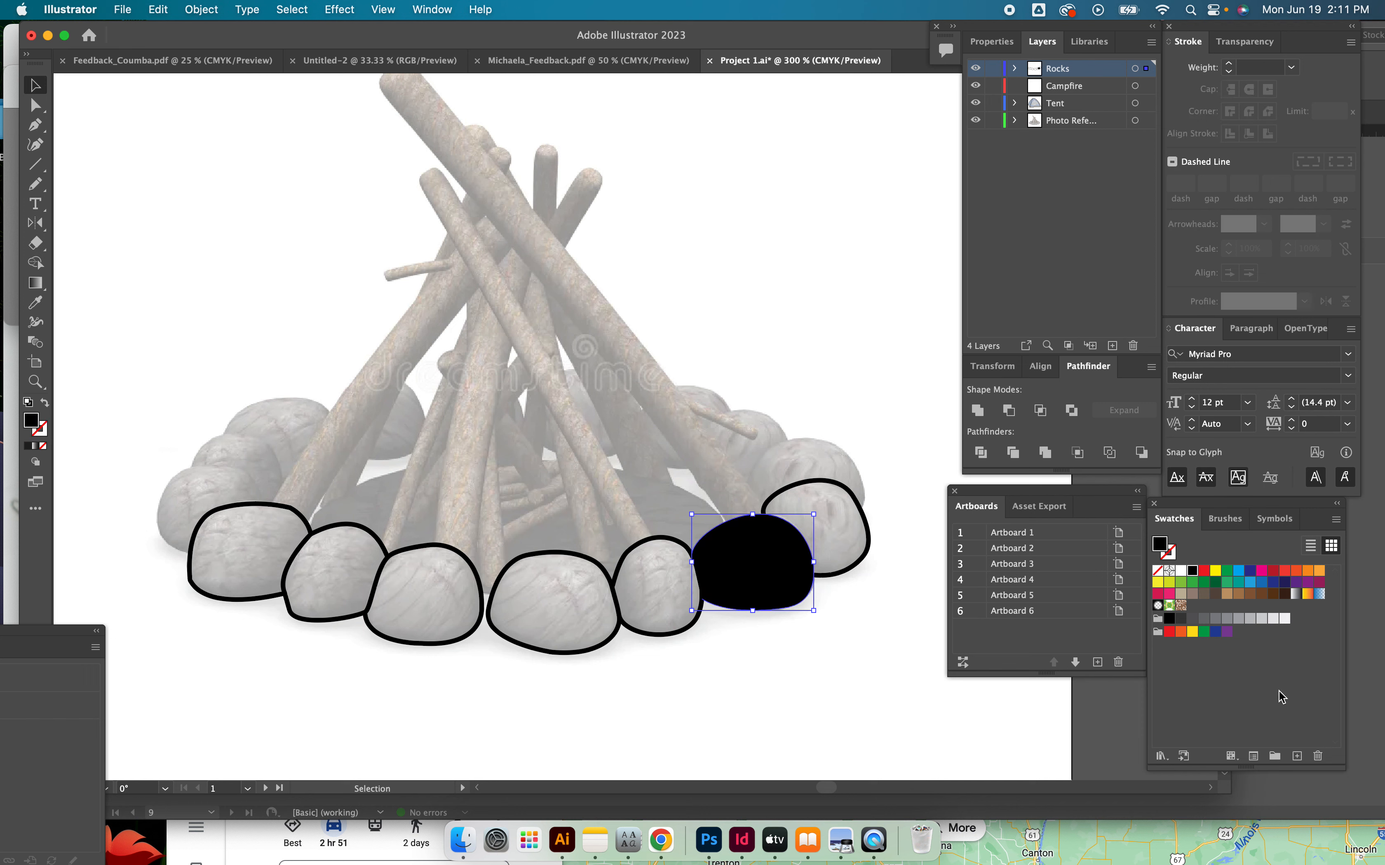
pyautogui.click(1239, 619)
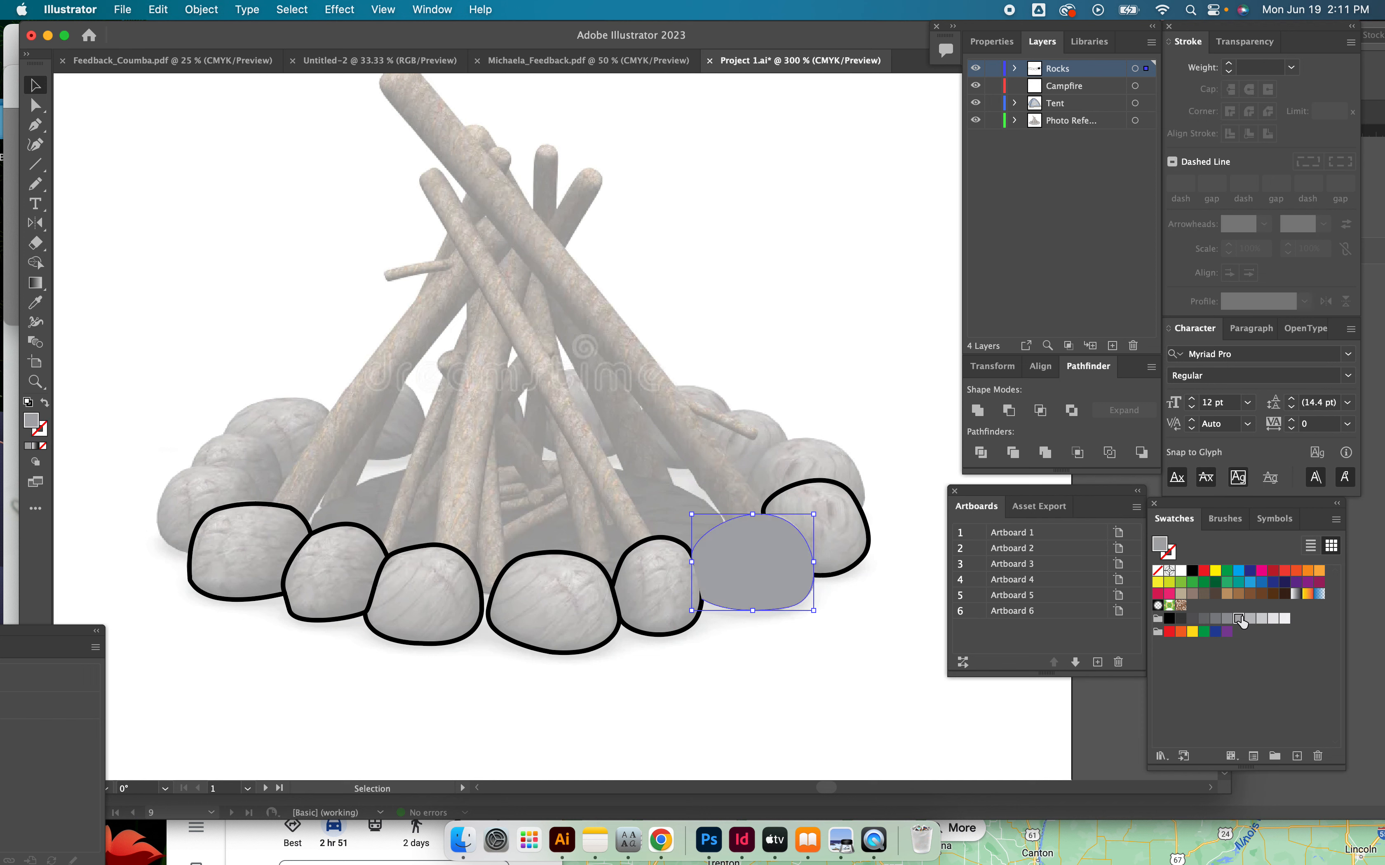
# Swap fill and stroke on the third rock from the right to give it a solid black fill
pyautogui.click(654, 549)
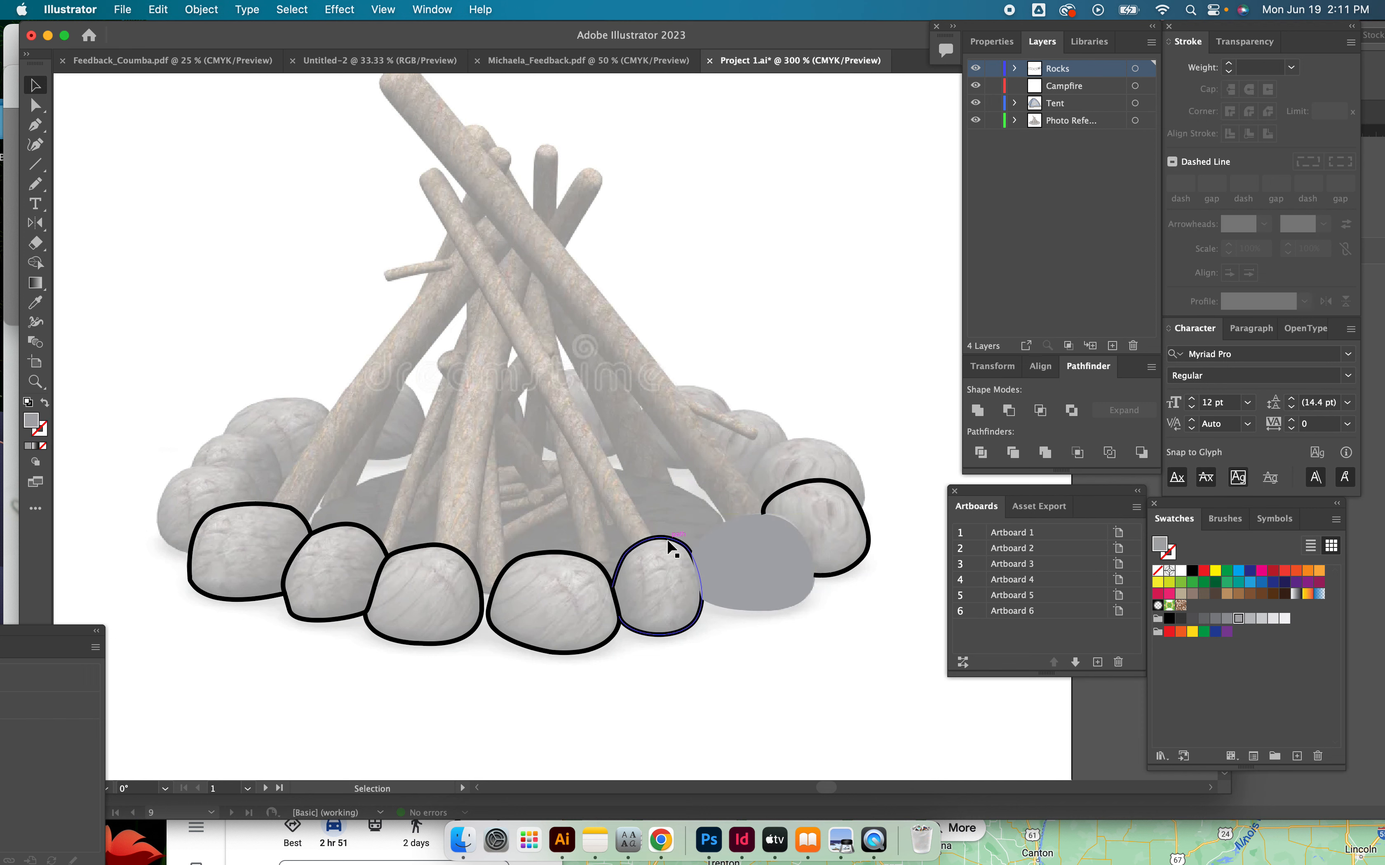
pyautogui.click(44, 405)
pyautogui.click(750, 705)
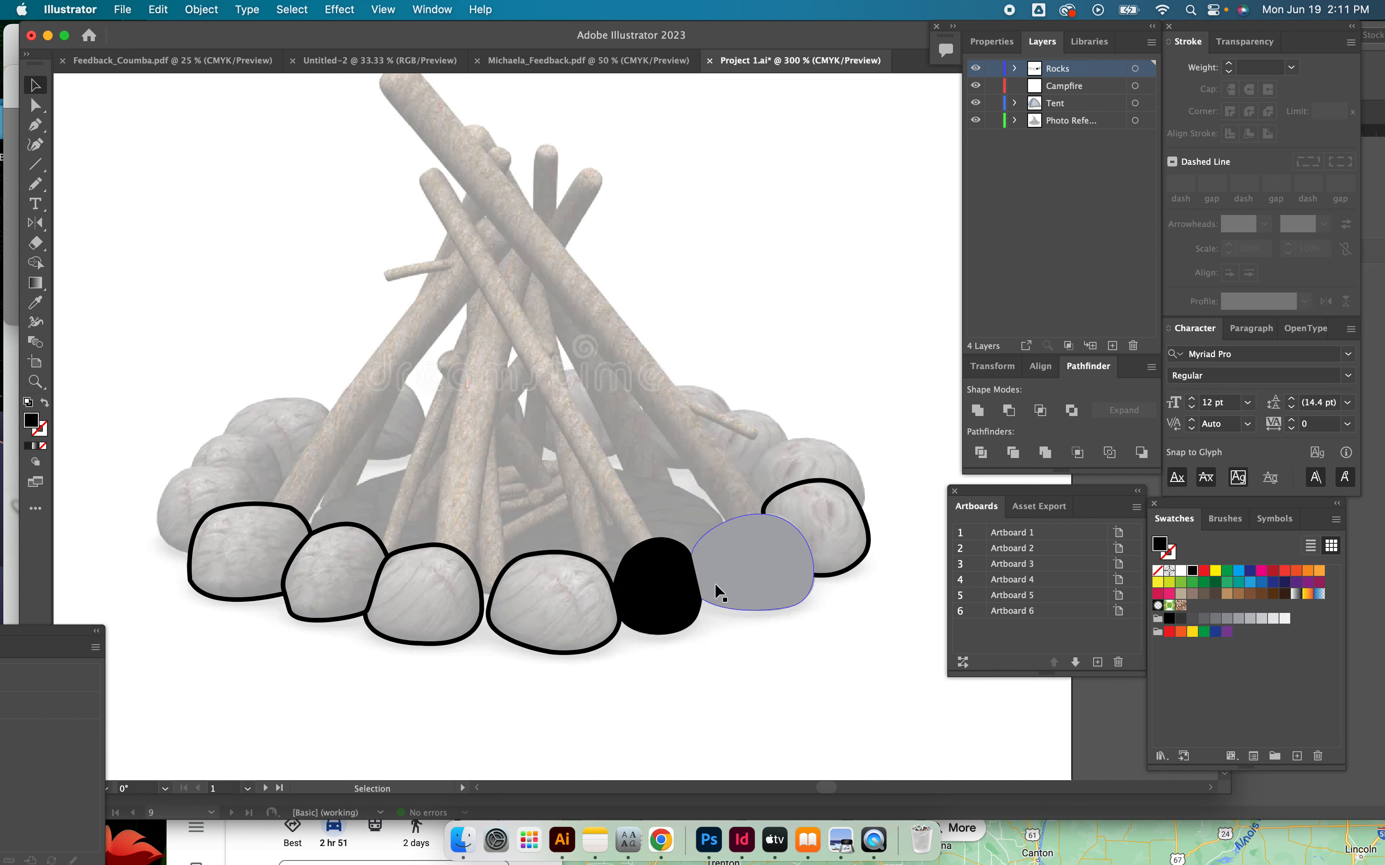
# Undo the fill changes on the gray and black rocks to restore their outlines
pyautogui.moveTo(719, 582); pyautogui.dragTo(704, 586)
pyautogui.press('super+z')
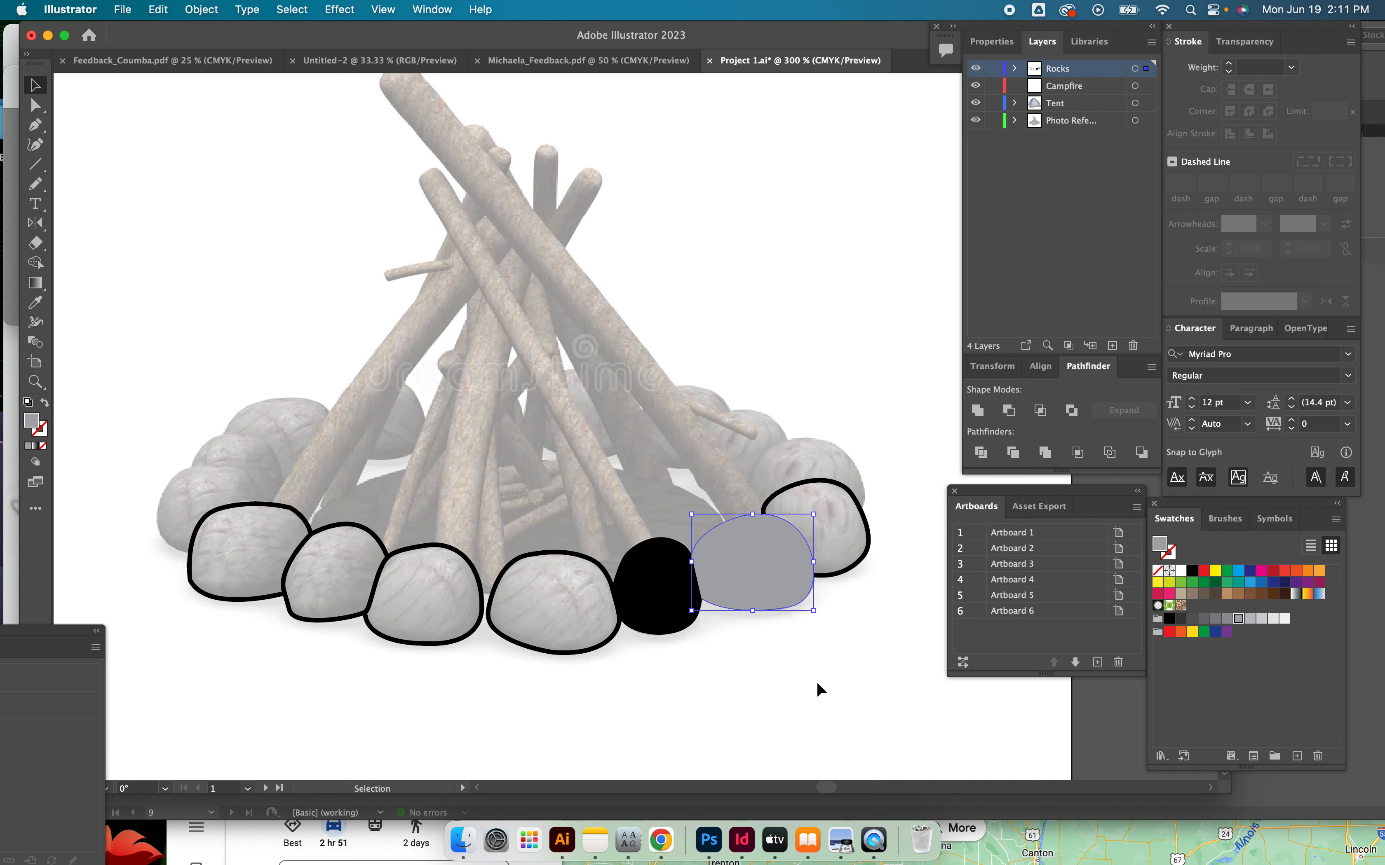
pyautogui.click(816, 681)
pyautogui.press('super+z')
pyautogui.click(811, 688)
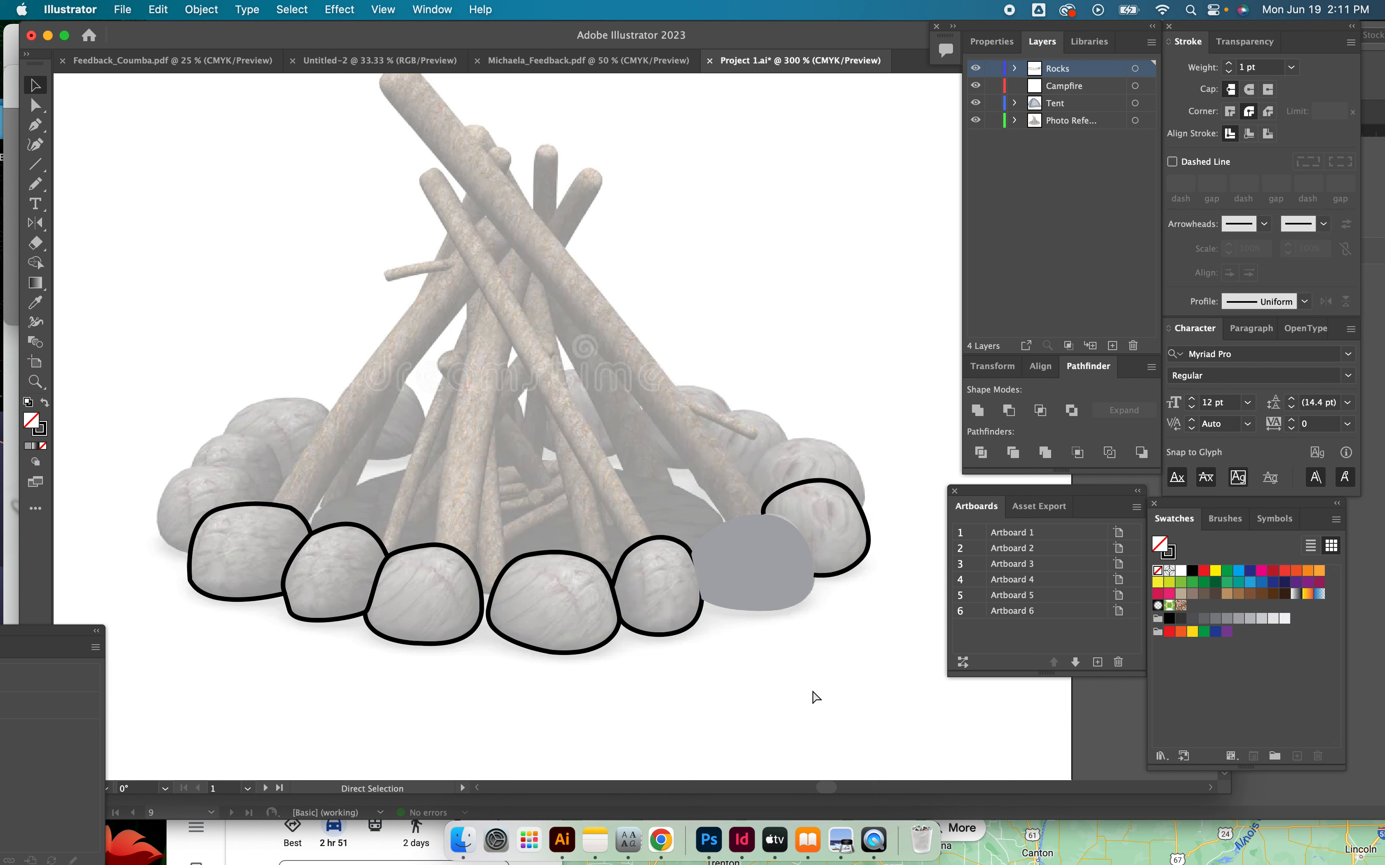
pyautogui.press('super+z')
pyautogui.press('super+z')
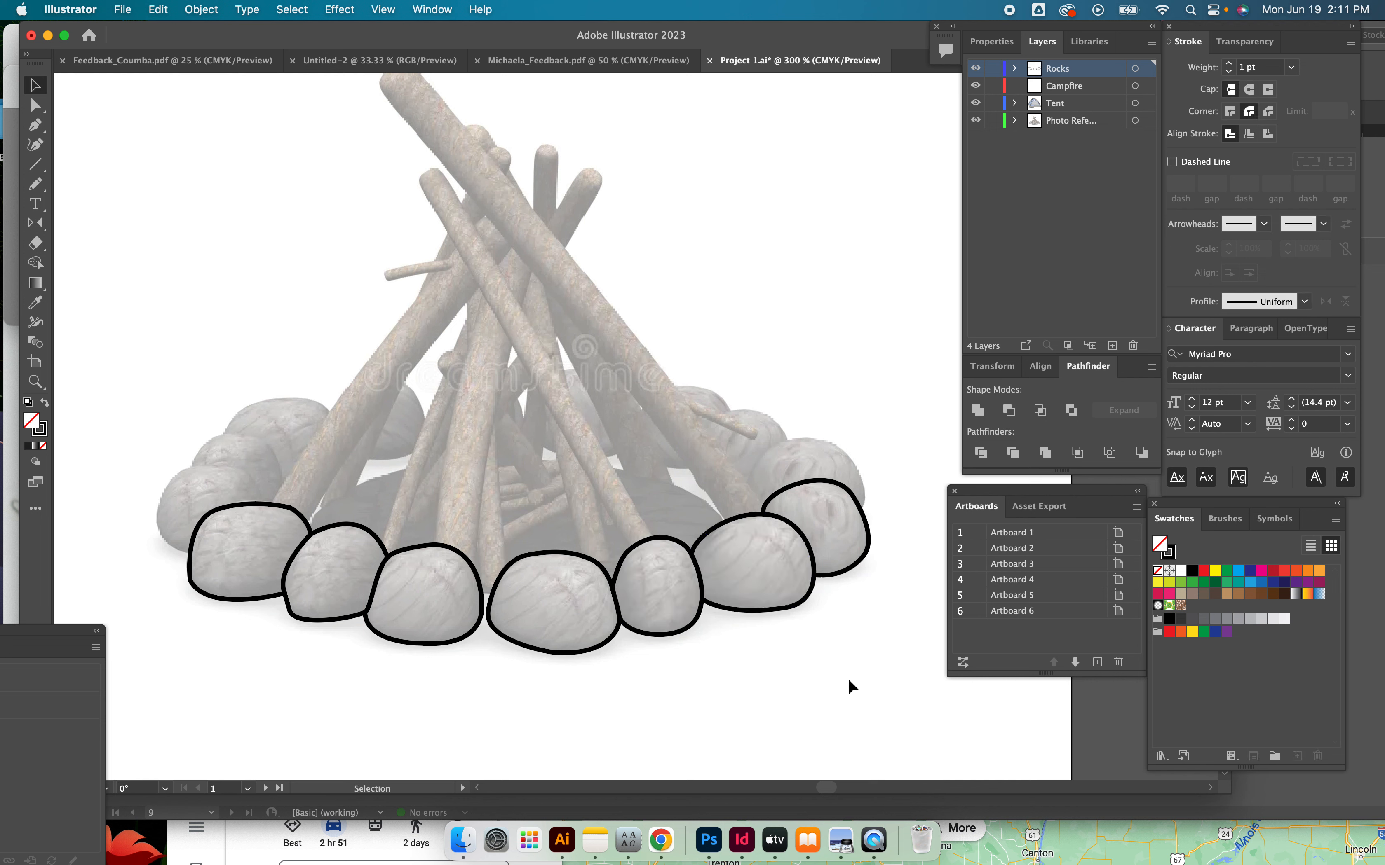
pyautogui.click(724, 522)
pyautogui.click(851, 731)
pyautogui.moveTo(188, 477); pyautogui.dragTo(915, 719)
pyautogui.click(766, 741)
pyautogui.click(295, 511)
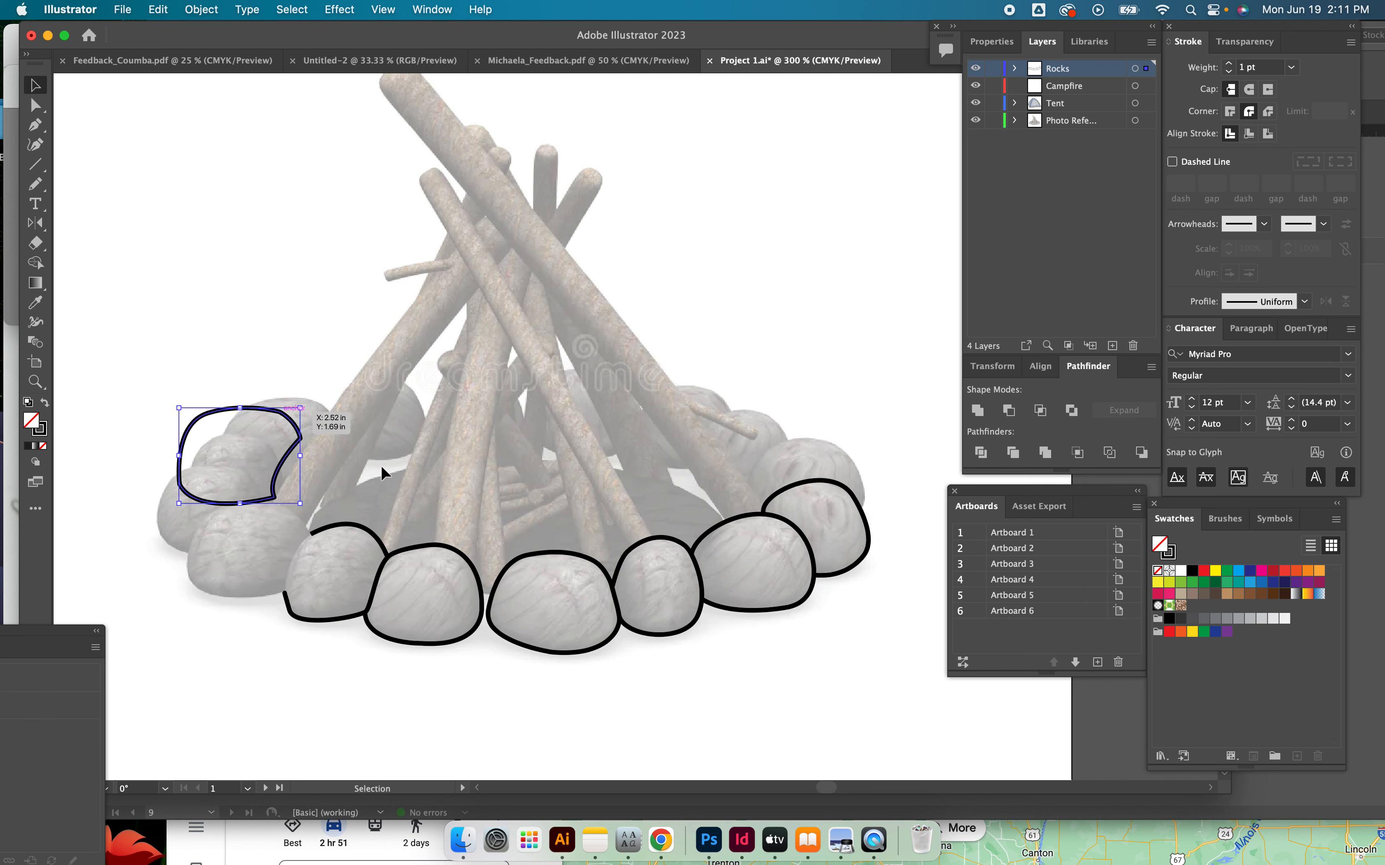
pyautogui.moveTo(372, 533); pyautogui.dragTo(374, 432)
pyautogui.press('super+z')
# Move the second rock outline from the left up off the rocks and close its open path with the Pen tool
pyautogui.moveTo(373, 529); pyautogui.dragTo(360, 247)
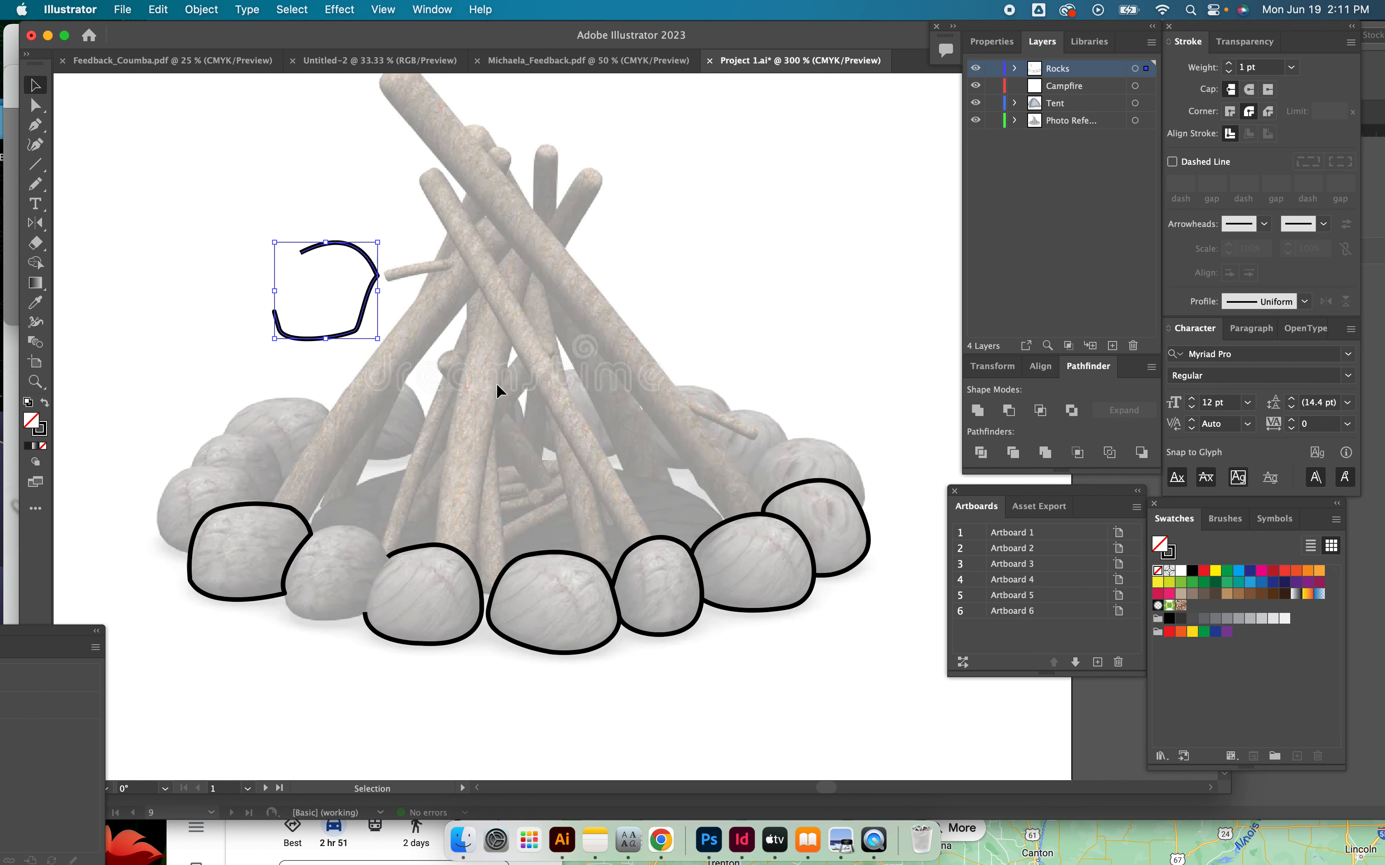
pyautogui.click(36, 125)
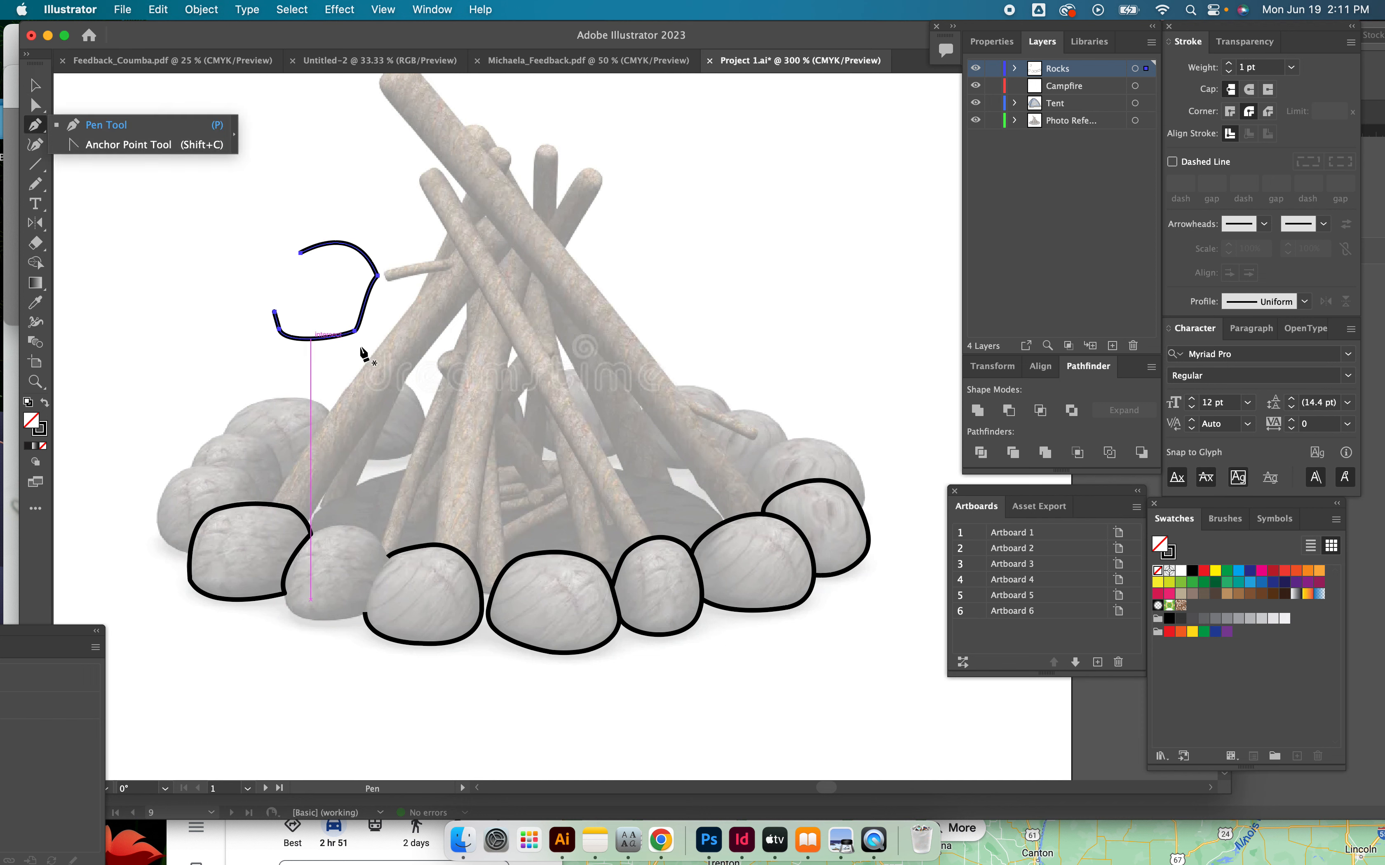
pyautogui.click(275, 312)
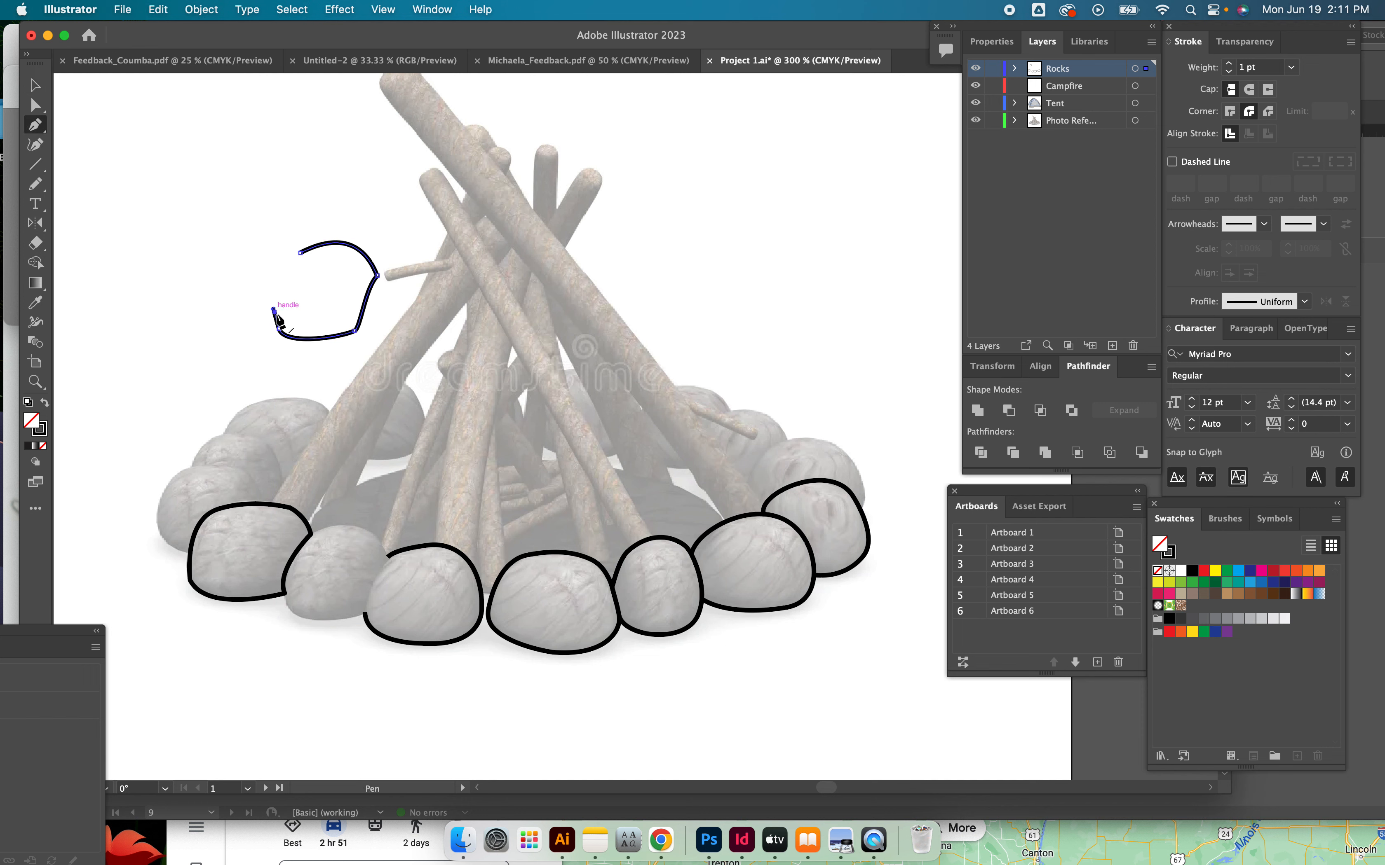
pyautogui.moveTo(302, 256); pyautogui.dragTo(329, 243)
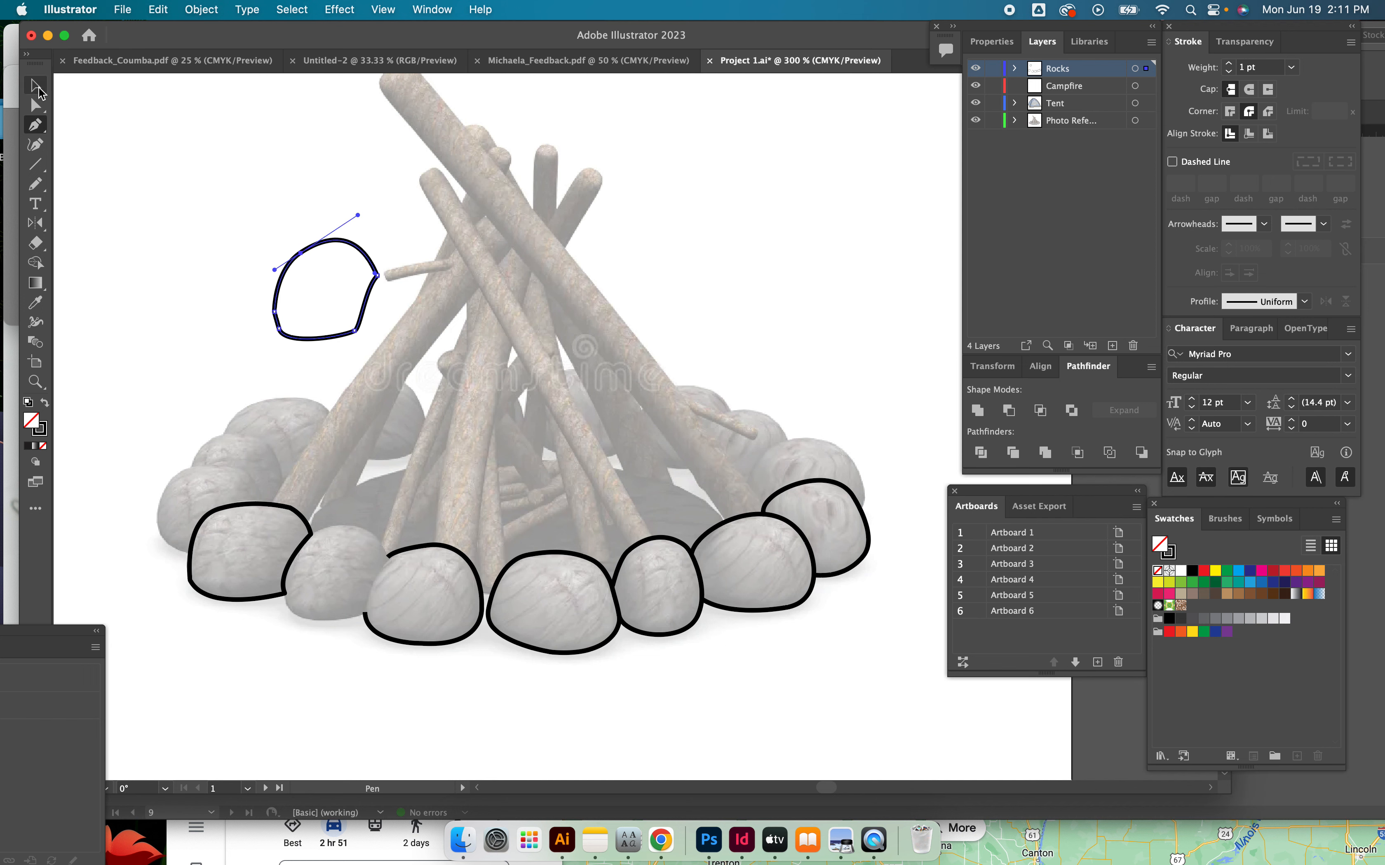
# Round the right side of the raised rock outline by adjusting its anchor handle and redraw its lower-left edge with the Pencil tool
pyautogui.click(35, 85)
pyautogui.click(35, 125)
pyautogui.click(28, 108)
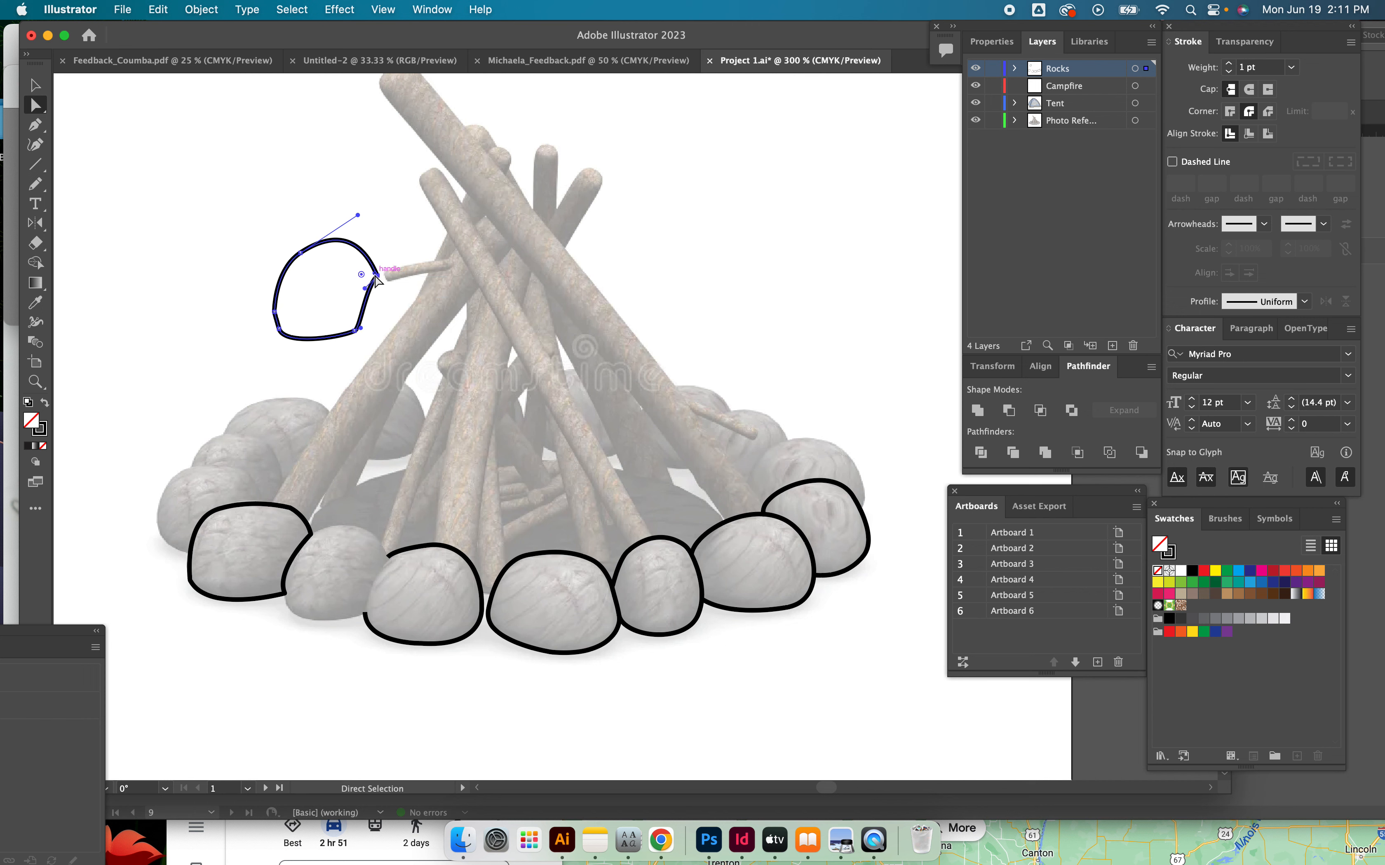
pyautogui.moveTo(365, 309); pyautogui.dragTo(381, 313)
pyautogui.click(34, 185)
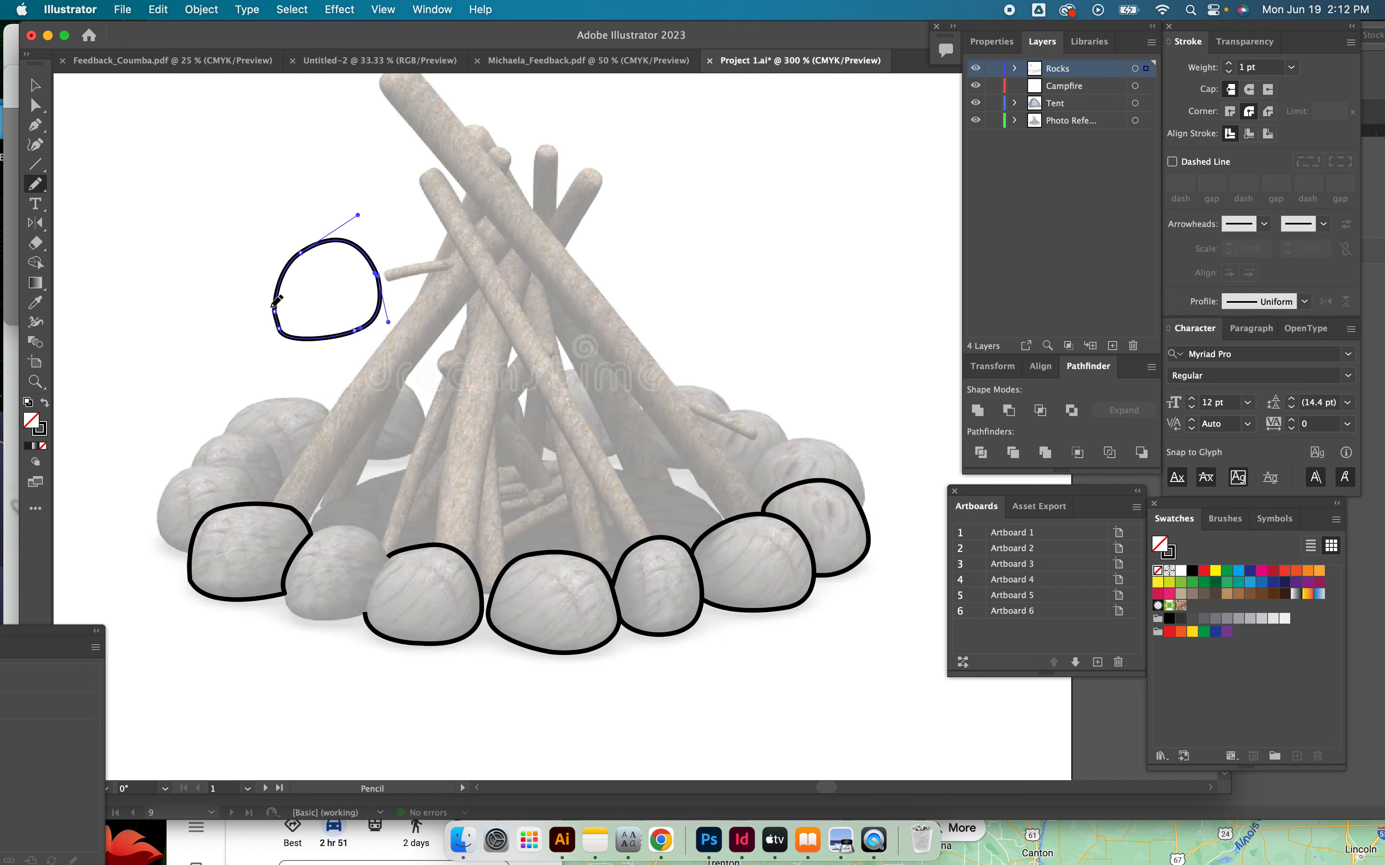
pyautogui.moveTo(274, 302); pyautogui.dragTo(289, 335)
# Swap the raised rock's fill and stroke, fill it with light gray and move it back over the second rock from the left
pyautogui.click(32, 87)
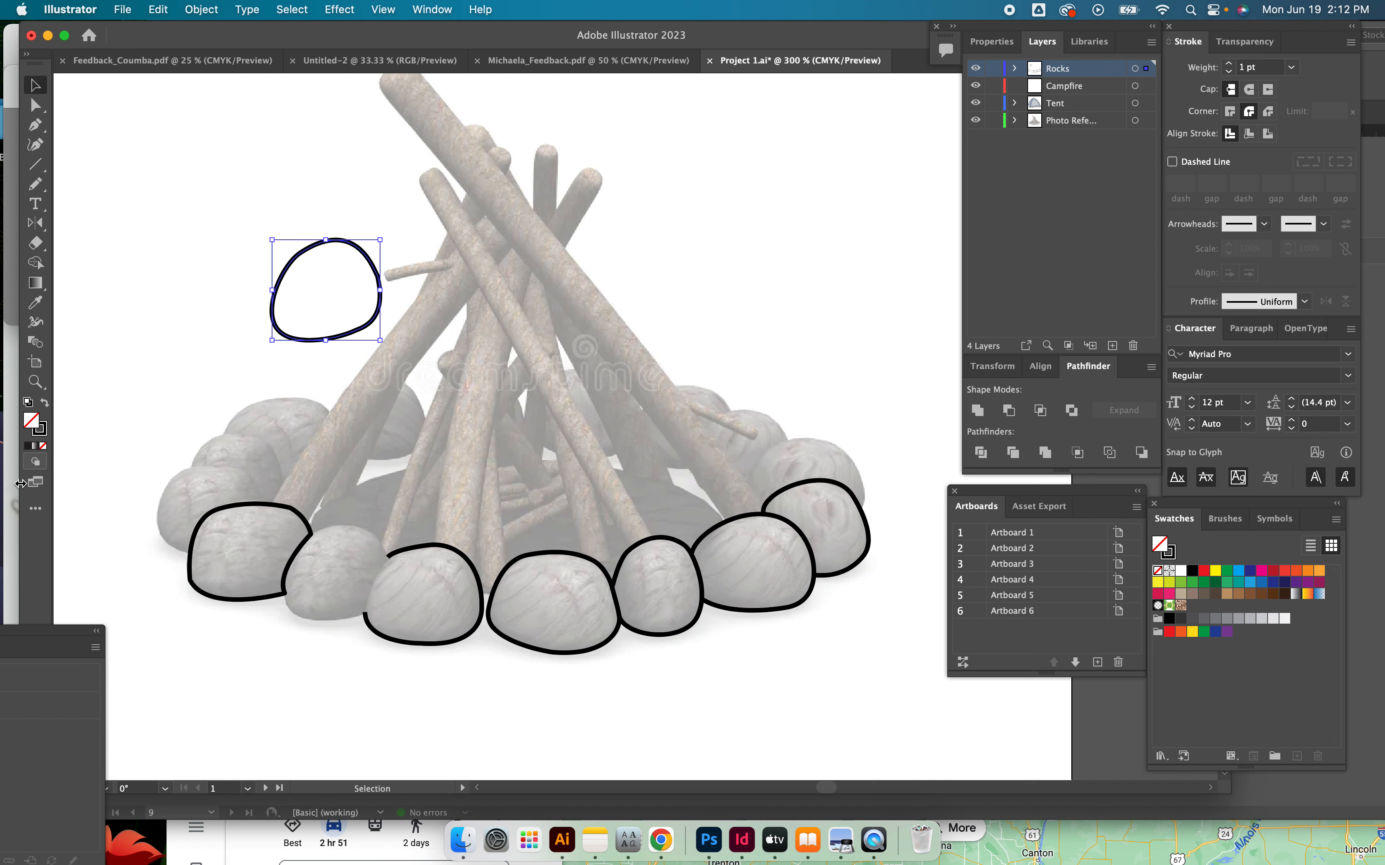
pyautogui.click(44, 402)
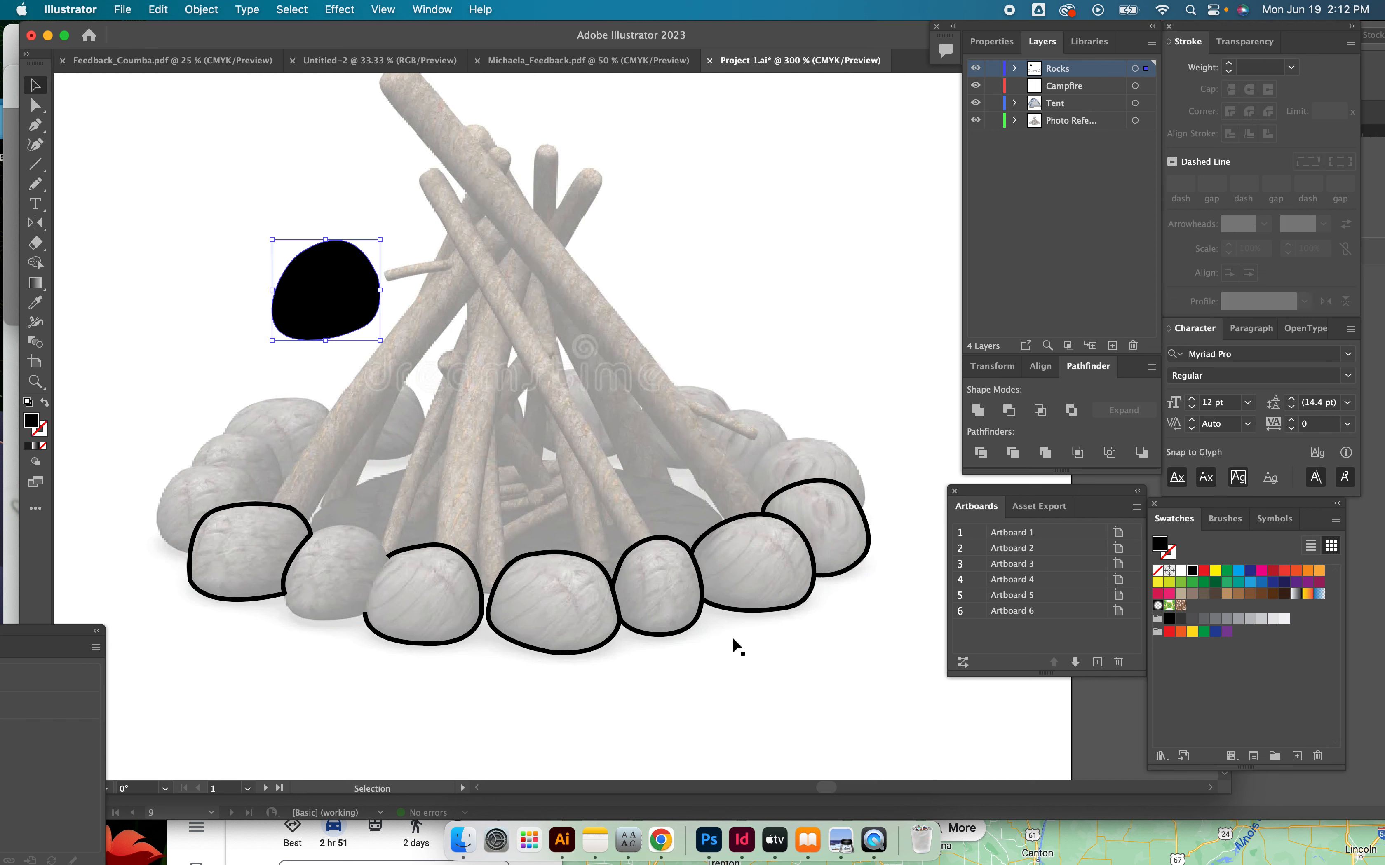
pyautogui.click(1250, 619)
pyautogui.moveTo(322, 268); pyautogui.dragTo(324, 561)
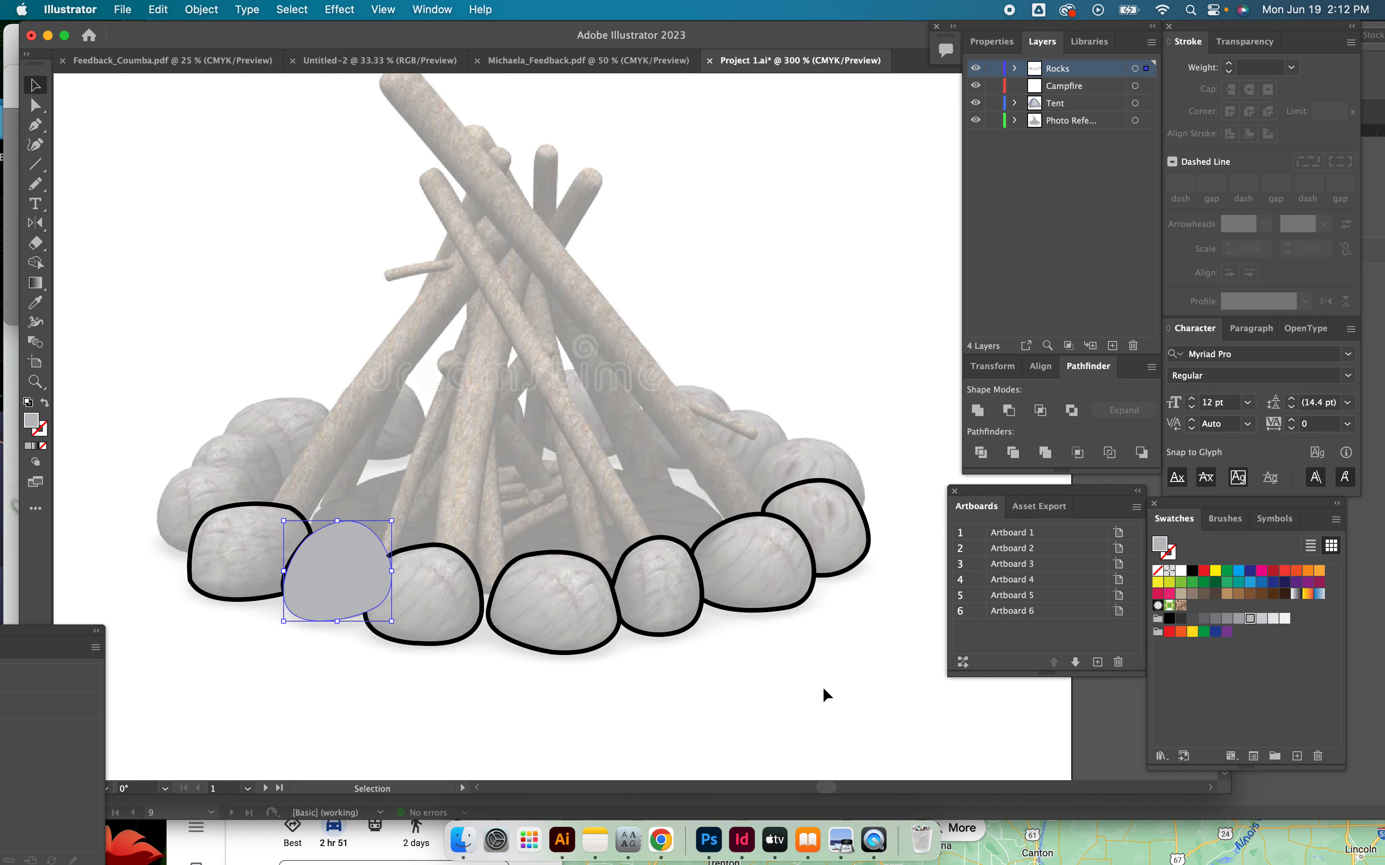
pyautogui.click(821, 663)
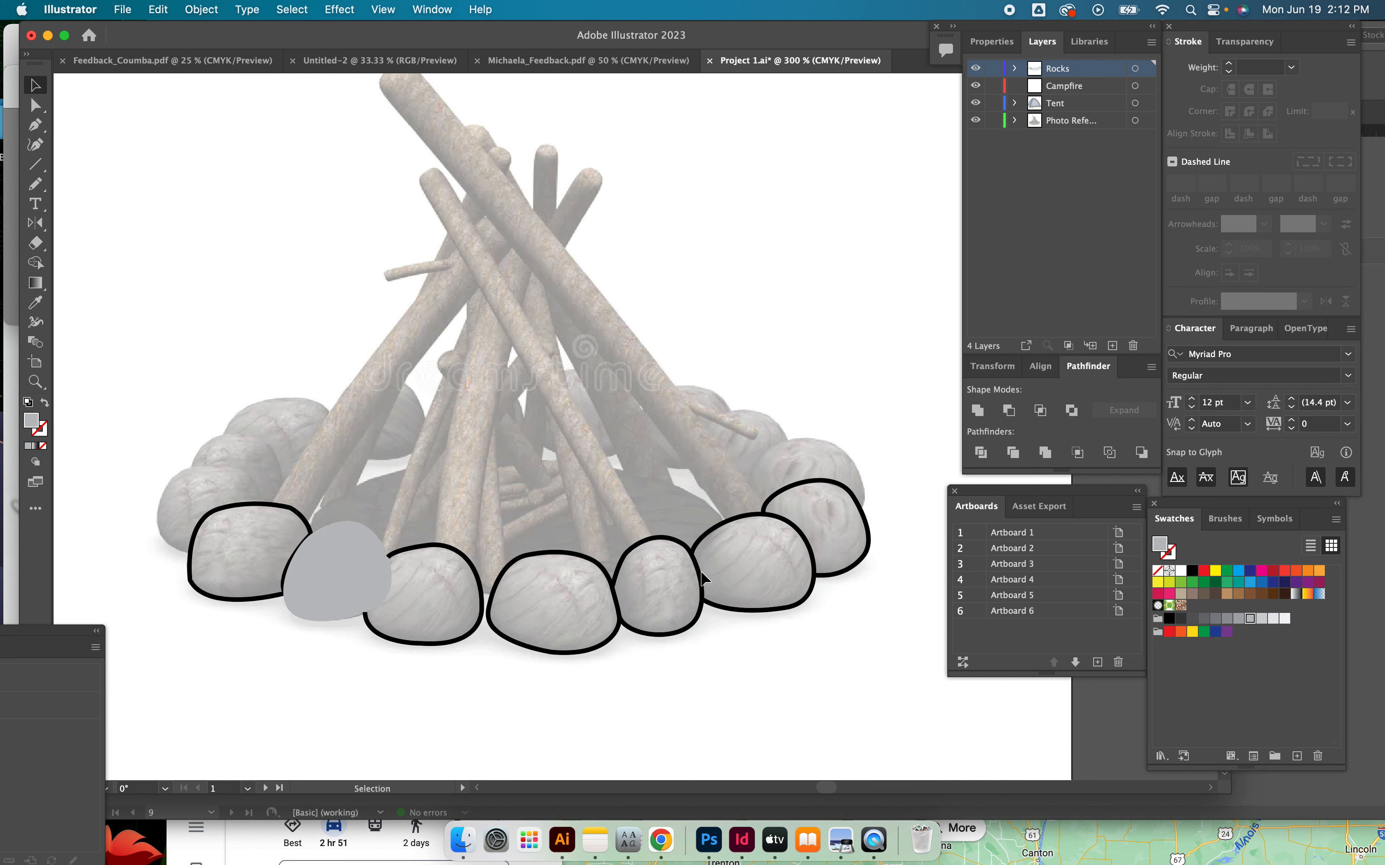
pyautogui.moveTo(711, 526); pyautogui.dragTo(650, 376)
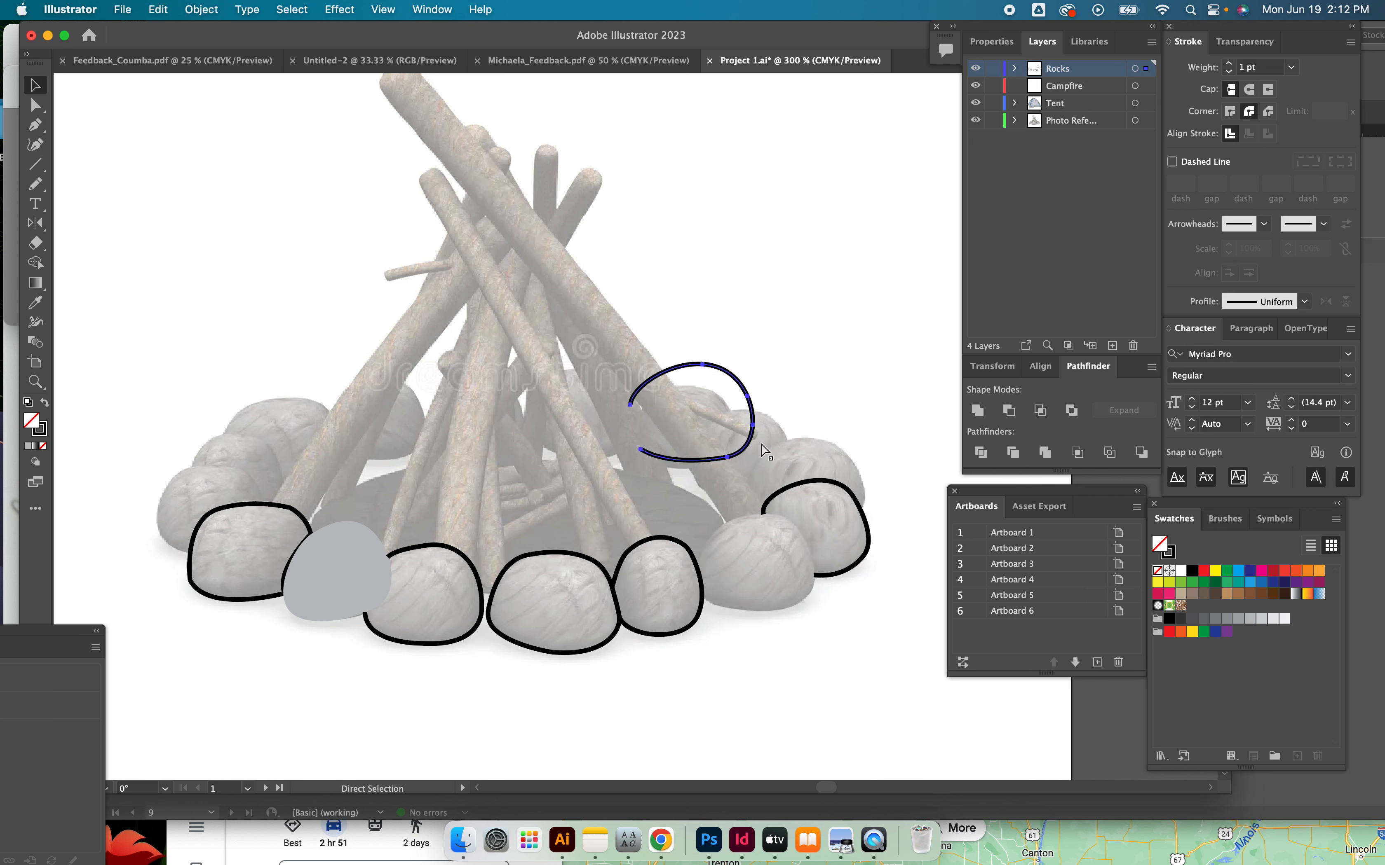
pyautogui.press('super+z')
pyautogui.moveTo(805, 598); pyautogui.dragTo(707, 269)
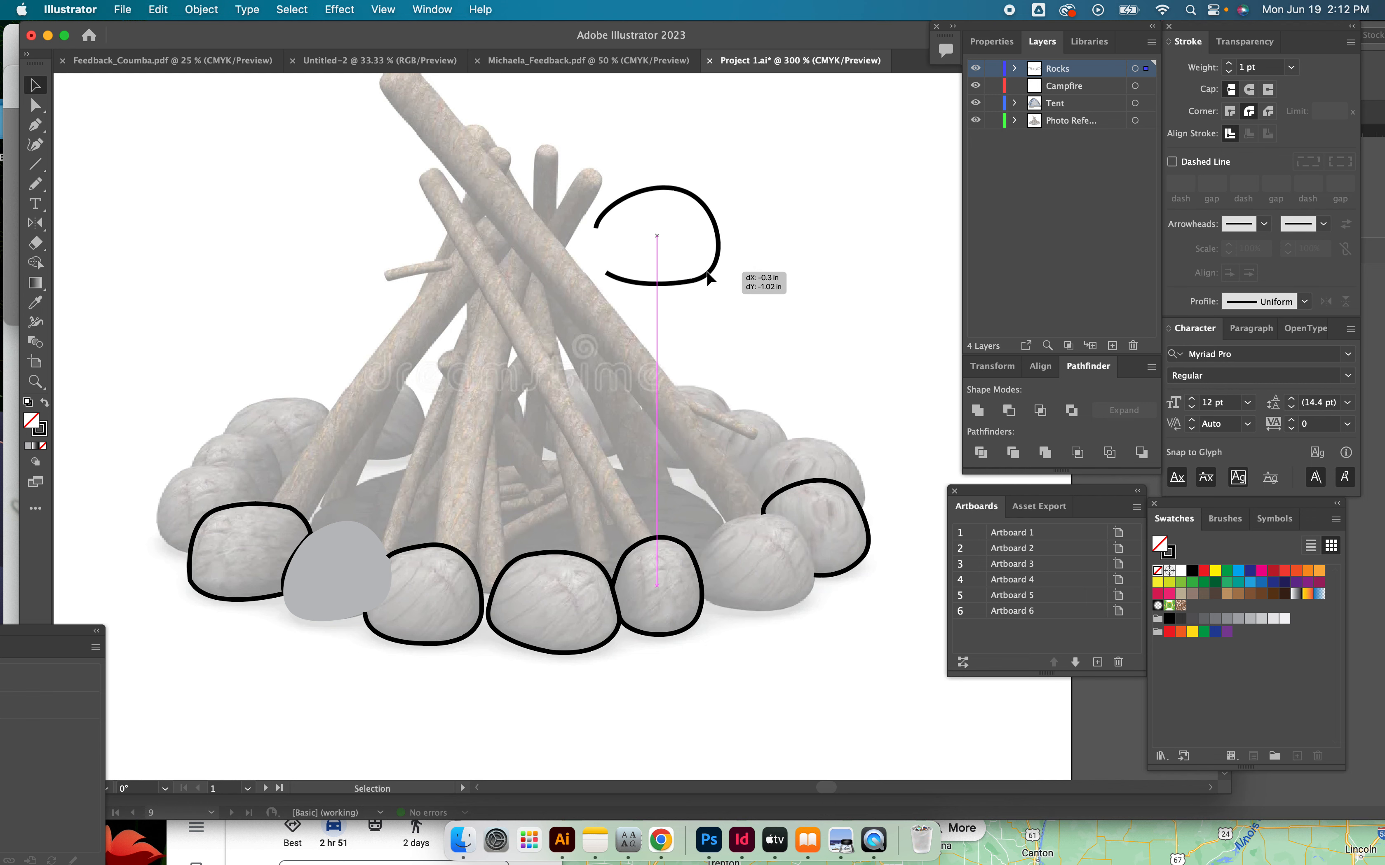
pyautogui.click(800, 366)
pyautogui.press('super+z')
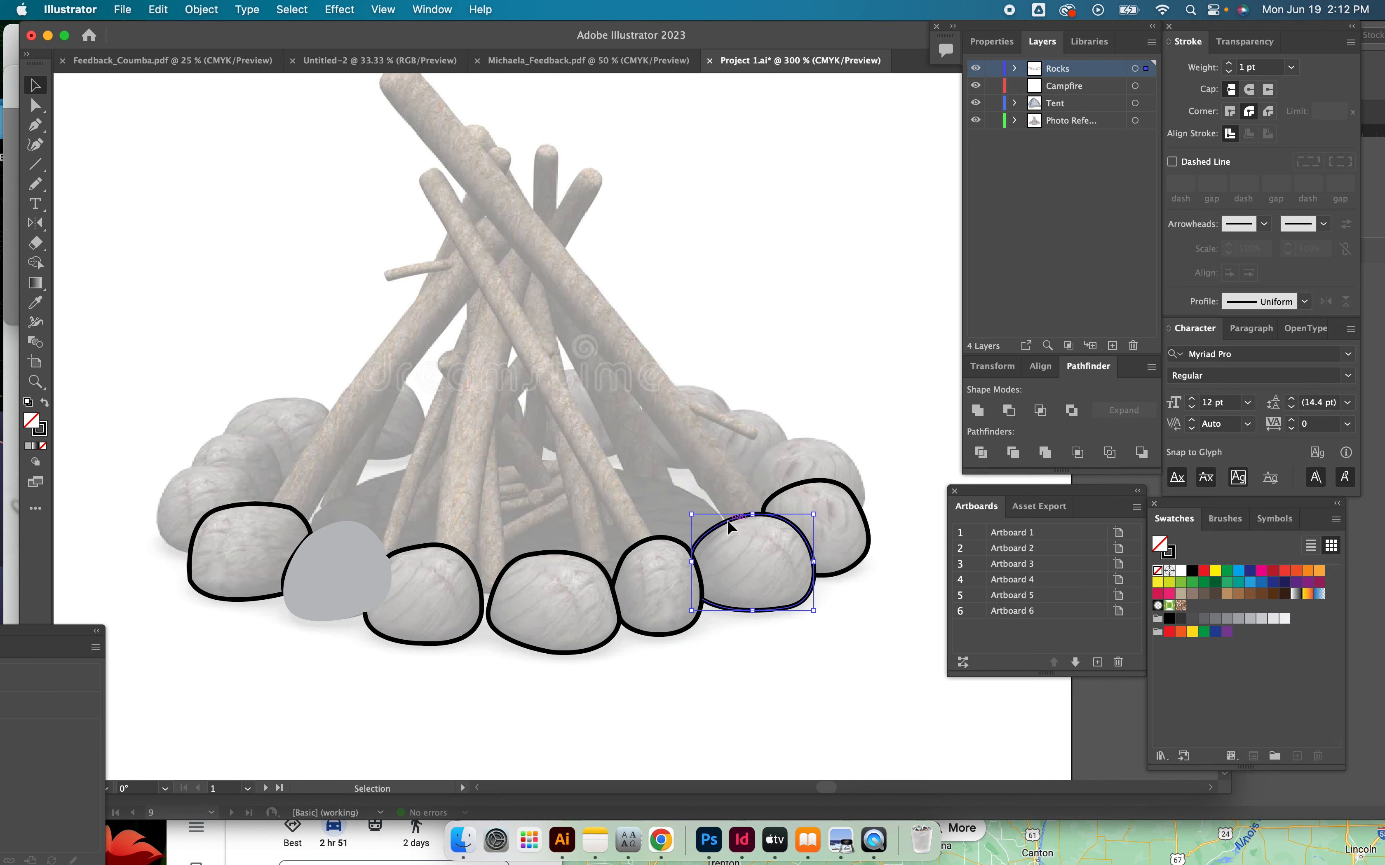
# Move the second rock outline from the right up off the rocks and close its open path with a curved Pen segment
pyautogui.moveTo(727, 518); pyautogui.dragTo(651, 261)
pyautogui.press('p')
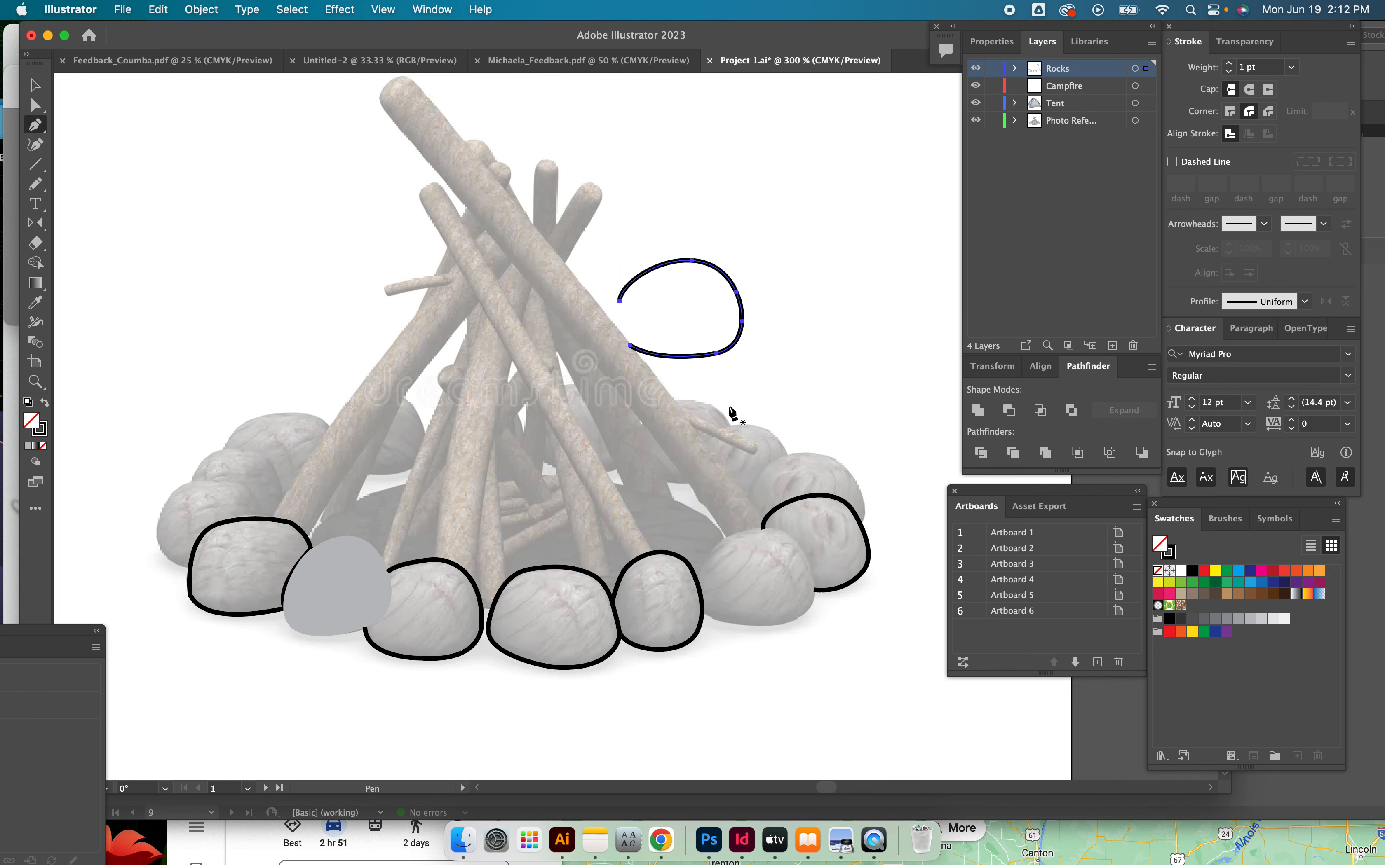
pyautogui.click(619, 300)
pyautogui.moveTo(629, 346); pyautogui.dragTo(657, 371)
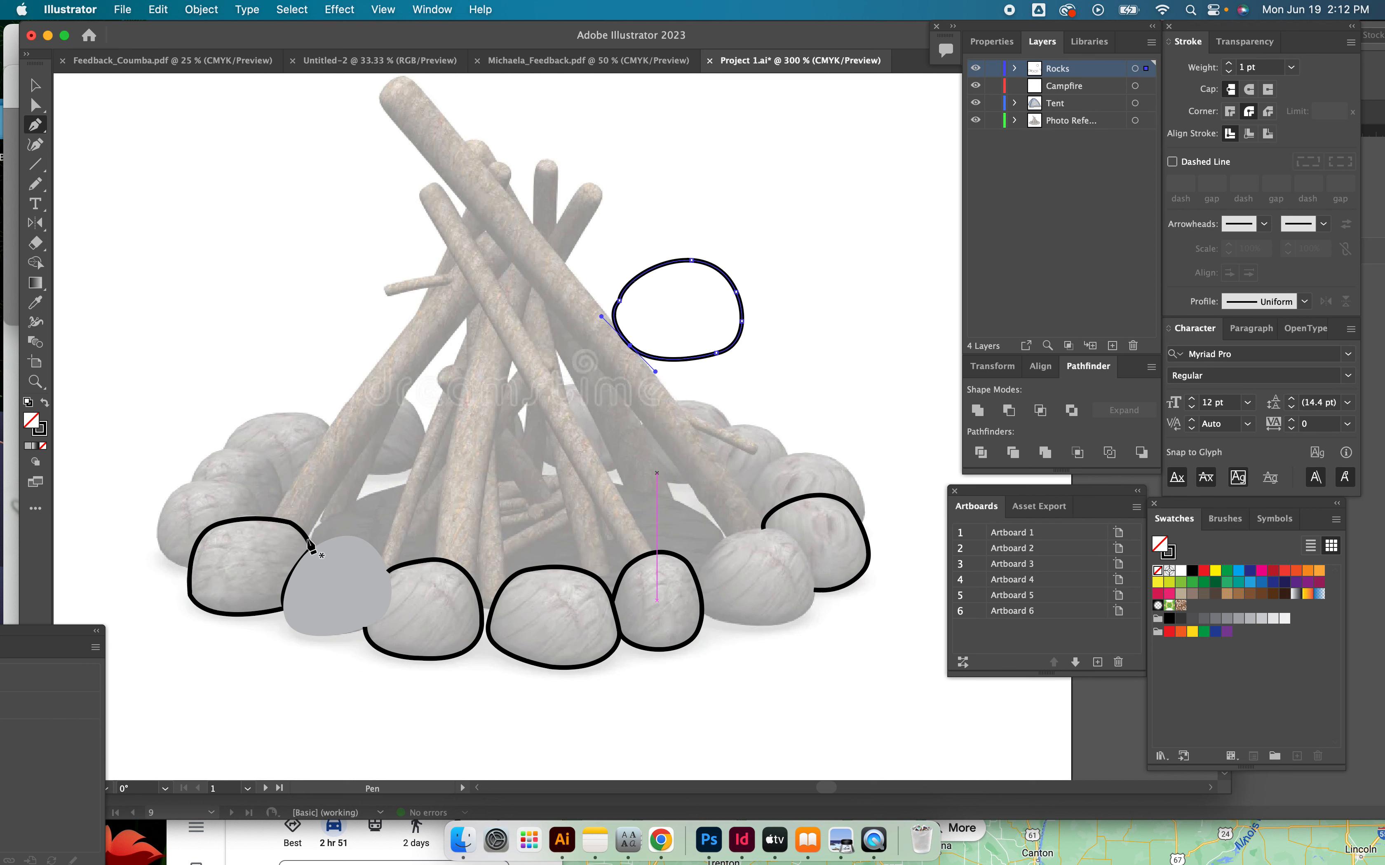
# Swap fill and stroke on the newly closed rock and fill it with medium gray A7A9AC
pyautogui.click(41, 431)
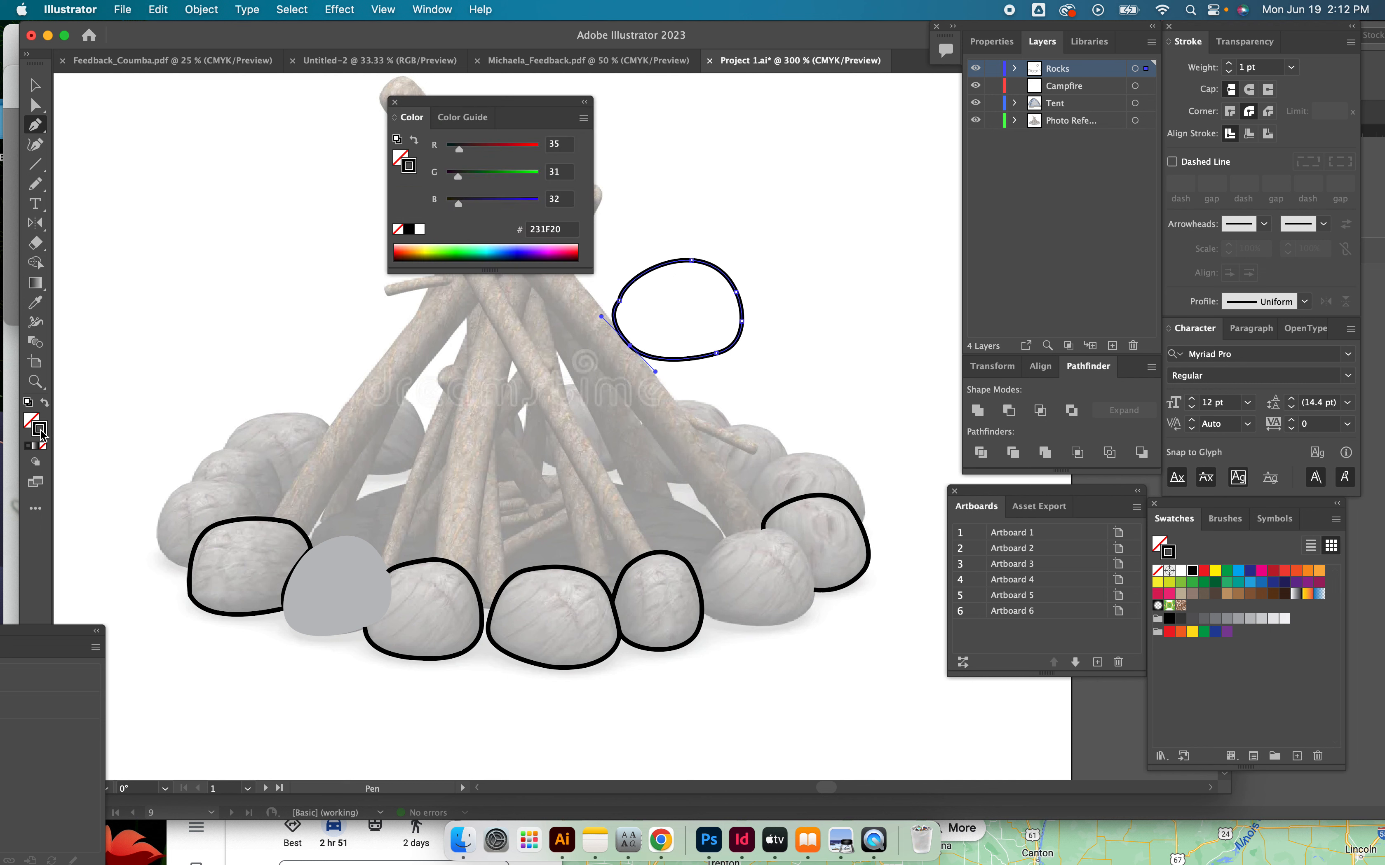
pyautogui.click(395, 103)
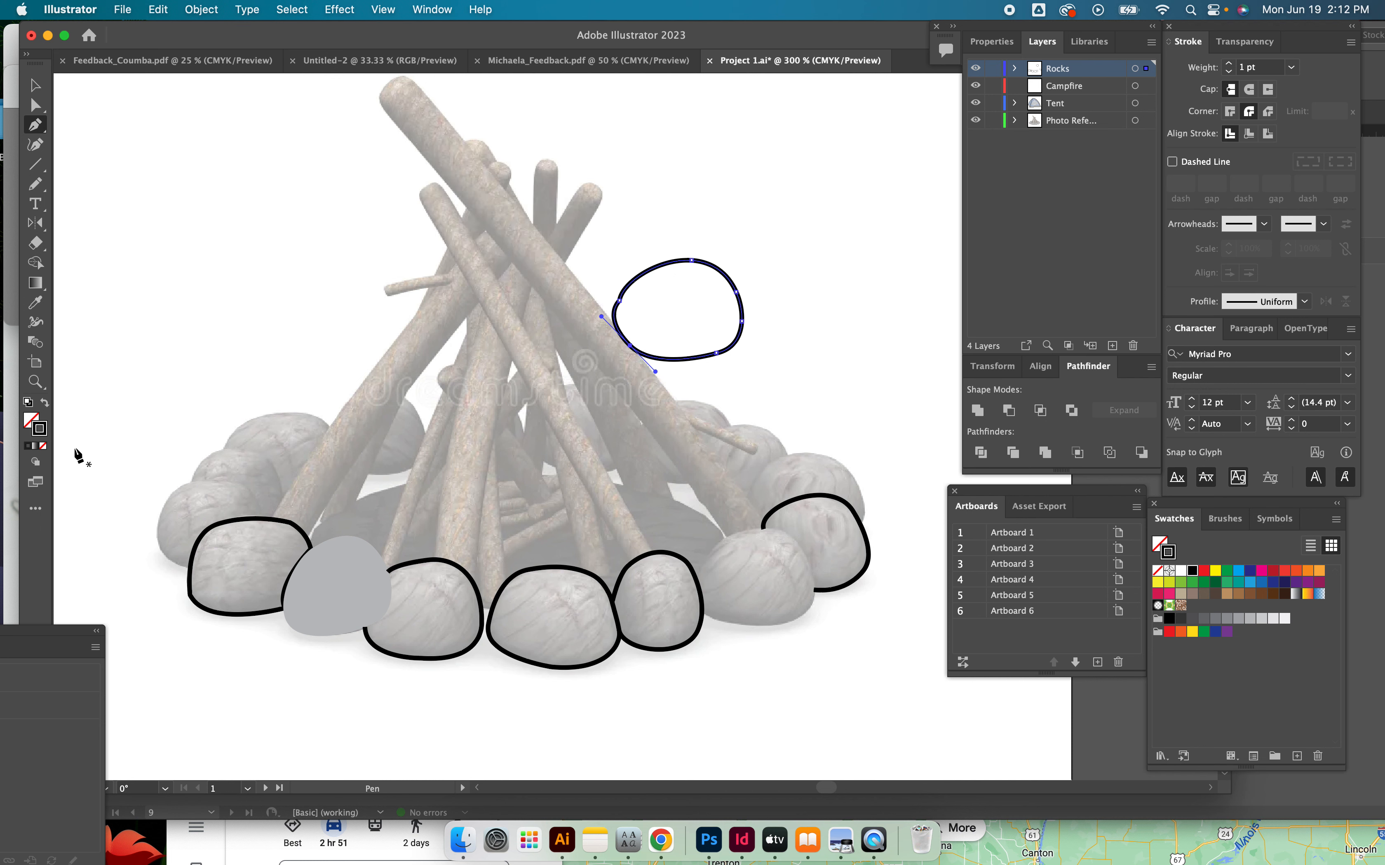
pyautogui.click(44, 402)
pyautogui.click(31, 421)
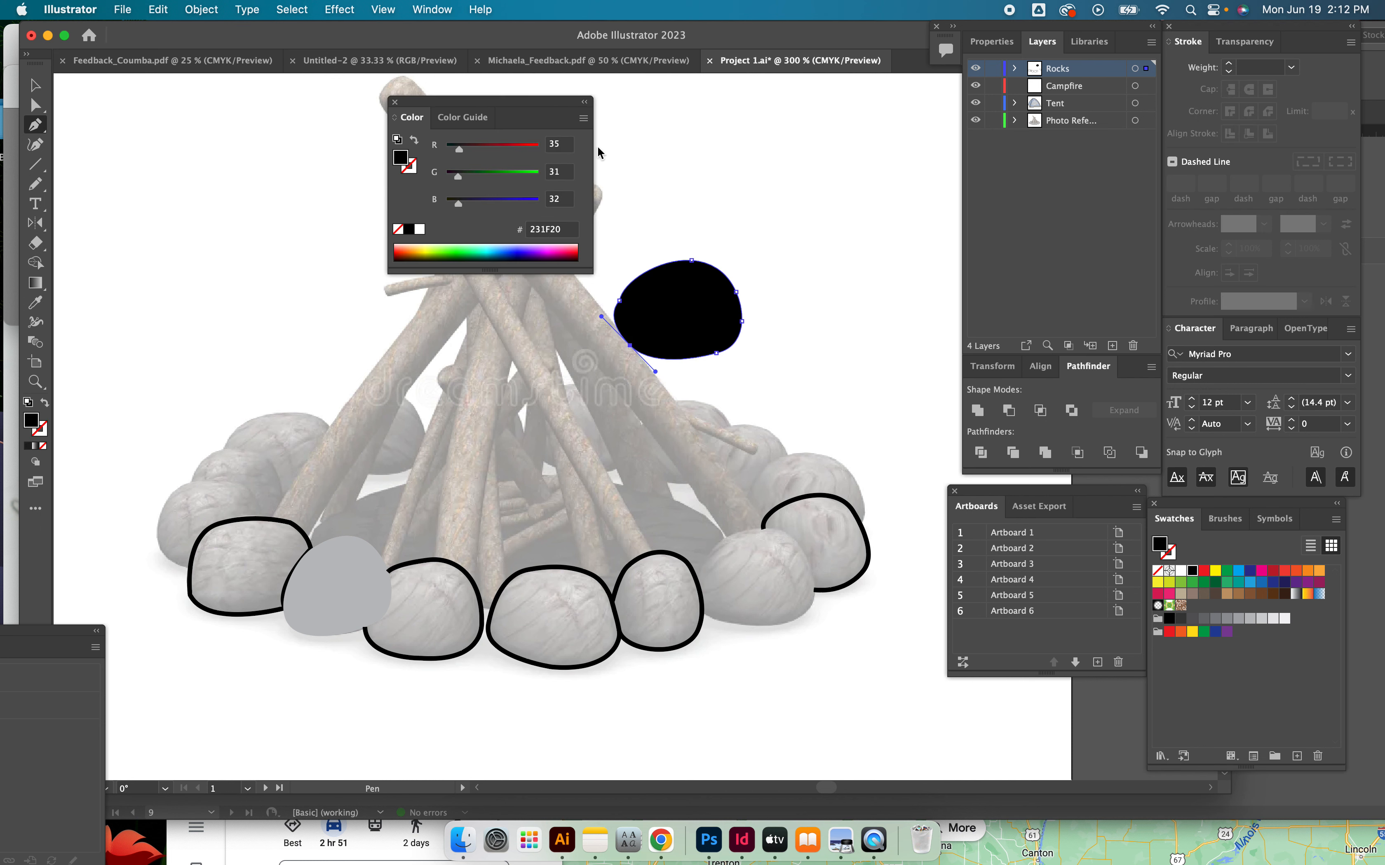
pyautogui.click(1239, 620)
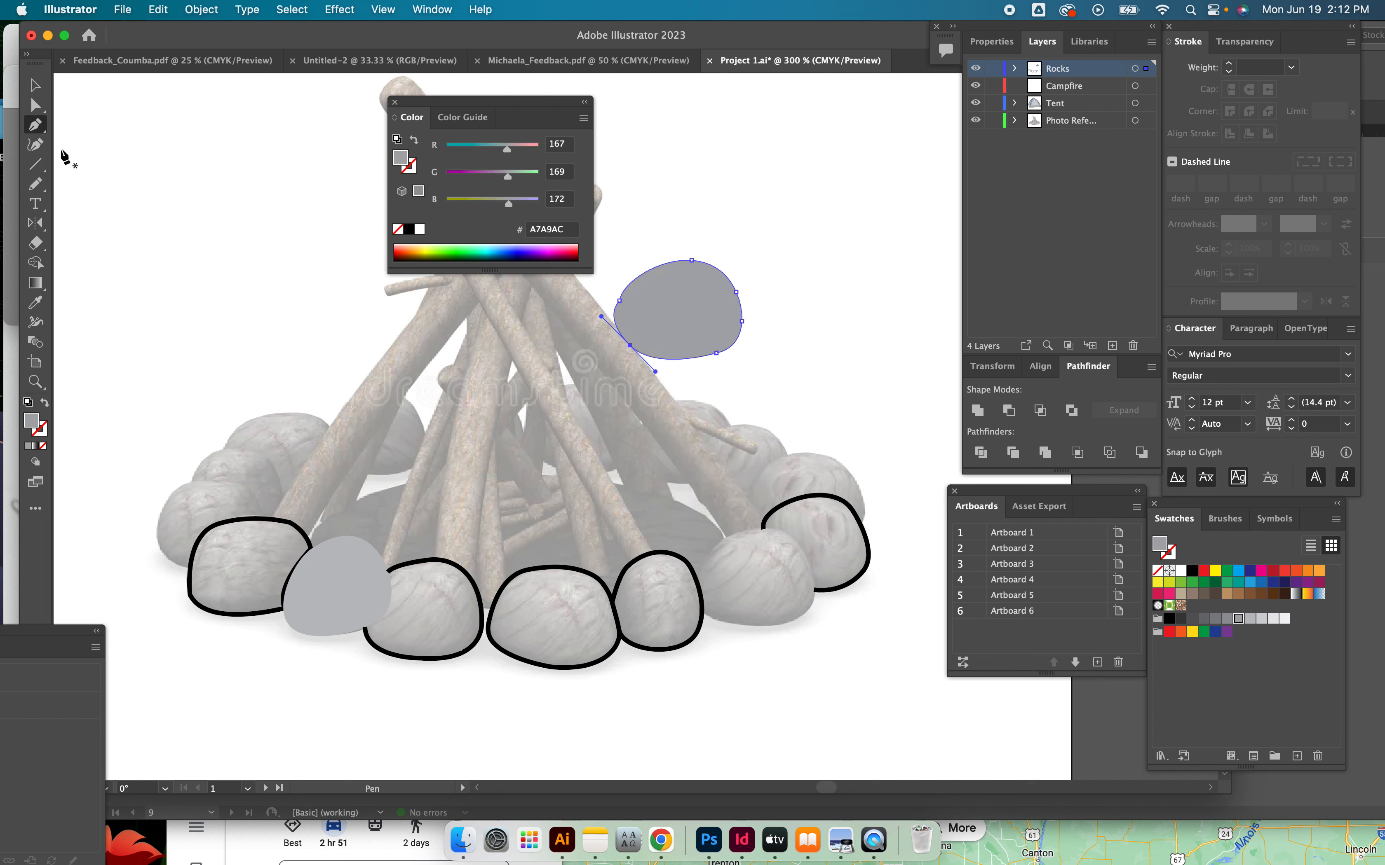
# Smooth the medium gray rock's edge with the Pencil tool and place it over the second rock from the right
pyautogui.click(35, 84)
pyautogui.click(177, 170)
pyautogui.moveTo(710, 343); pyautogui.dragTo(497, 441)
pyautogui.click(27, 189)
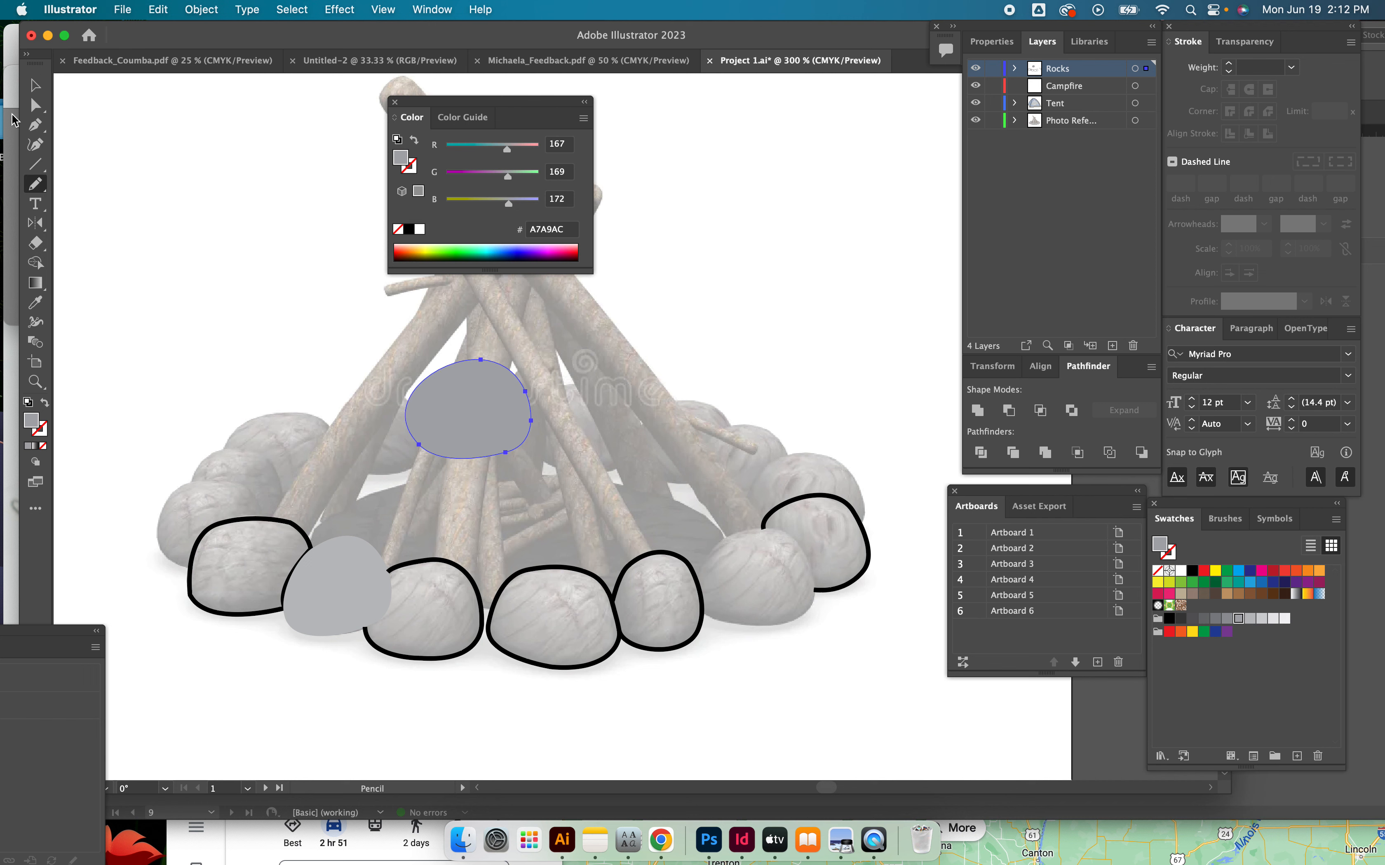
pyautogui.click(36, 85)
pyautogui.moveTo(482, 420); pyautogui.dragTo(766, 591)
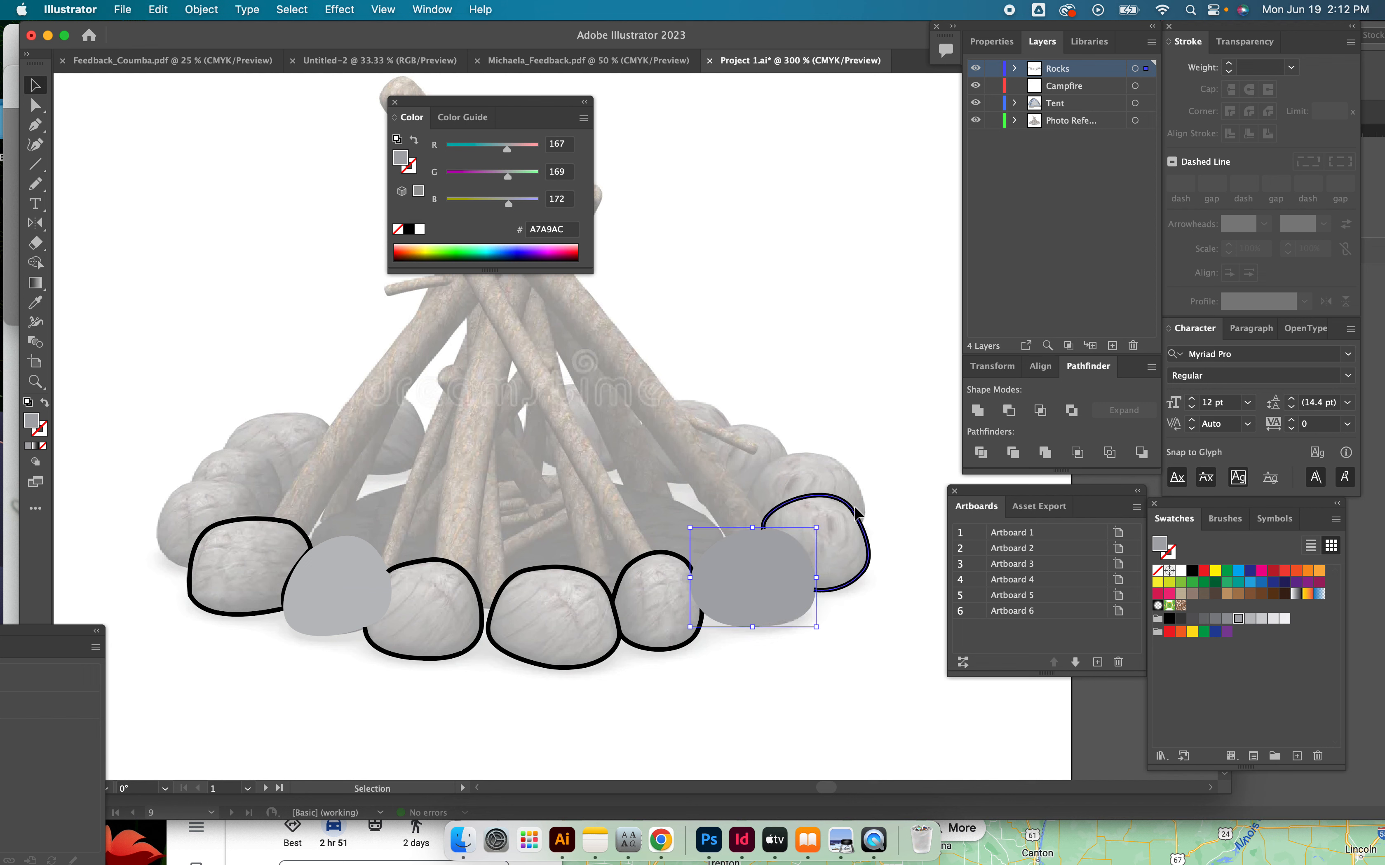
# Move the rightmost rock outline upward, closing its path with the Pen tool and smoothing its left edge with the Pencil tool
pyautogui.moveTo(858, 514); pyautogui.dragTo(861, 408)
pyautogui.press('p')
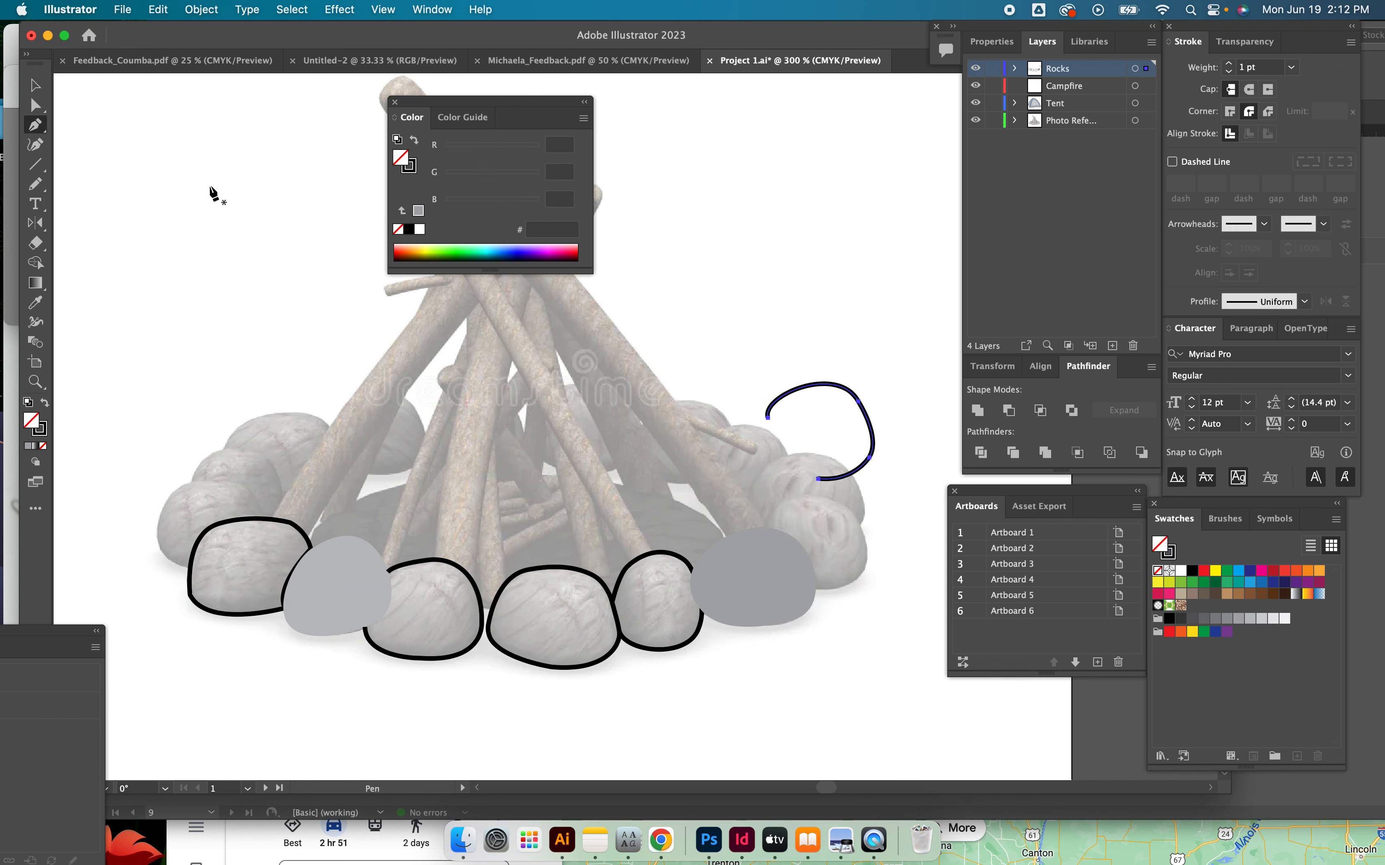
pyautogui.click(766, 416)
pyautogui.moveTo(819, 477); pyautogui.dragTo(864, 490)
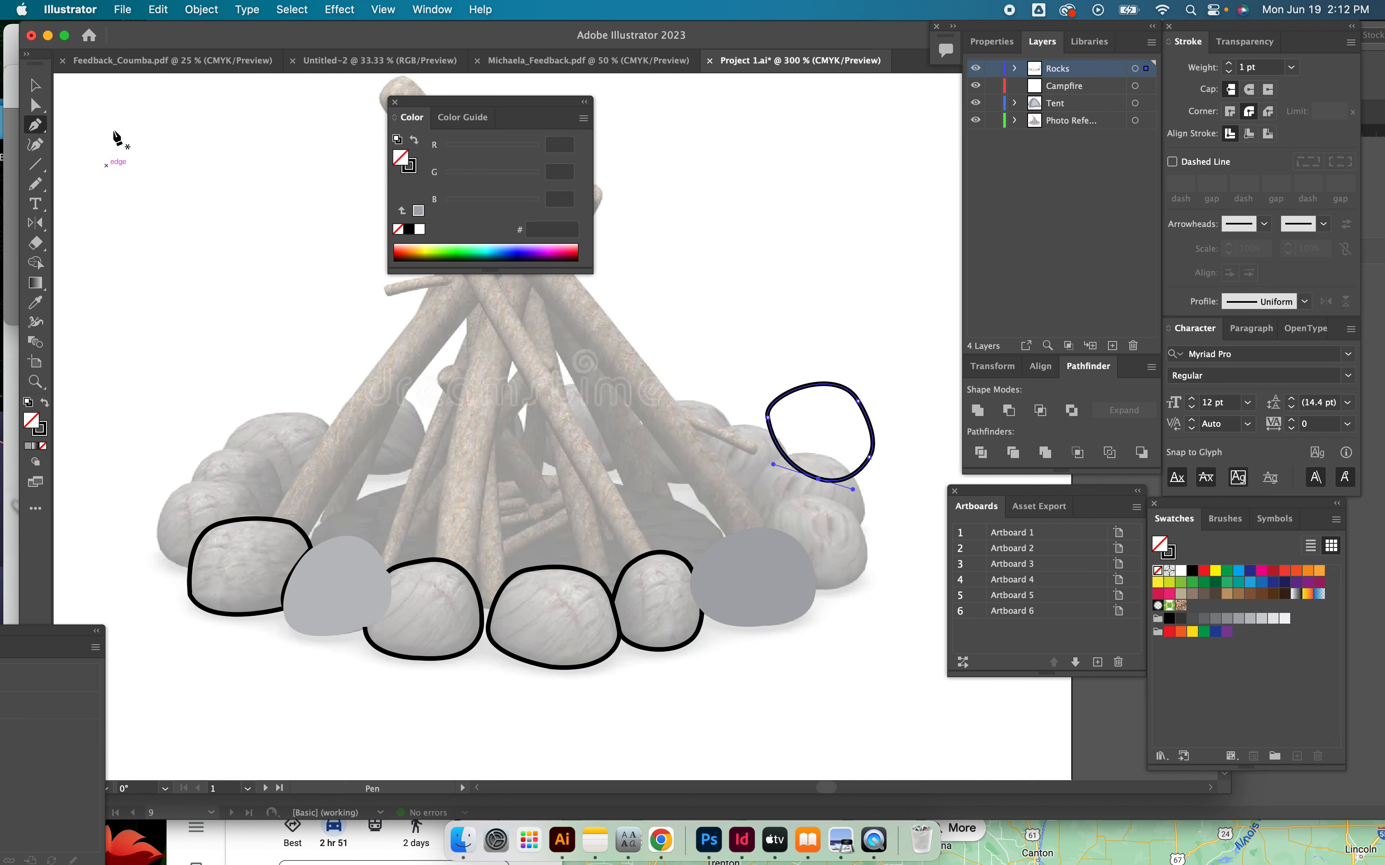
pyautogui.click(37, 187)
pyautogui.moveTo(775, 401); pyautogui.dragTo(783, 430)
# Turn the closed outline into a stroke-free dark gray 808285 shape and move it back over the rightmost front rock
pyautogui.click(35, 85)
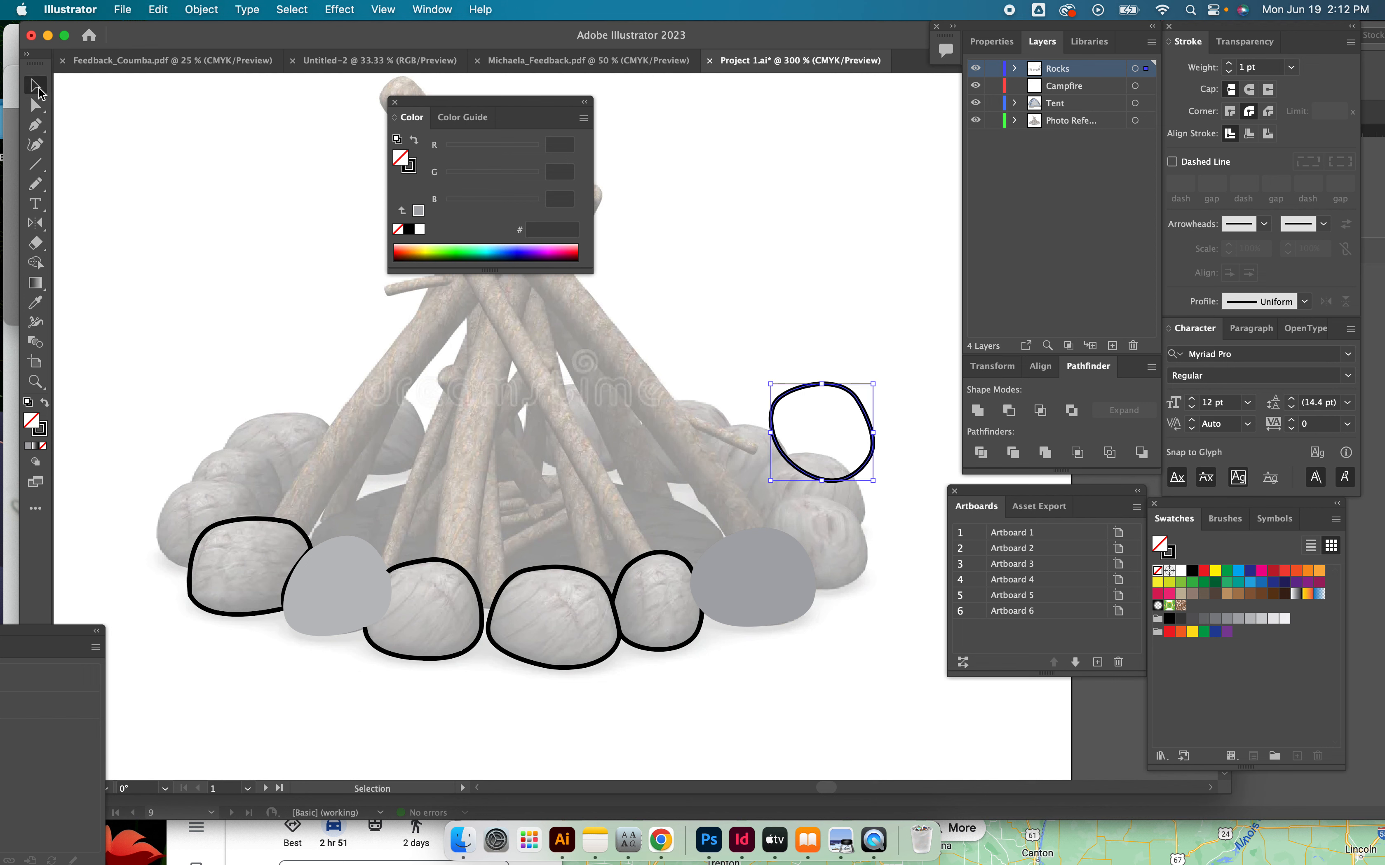
pyautogui.click(45, 403)
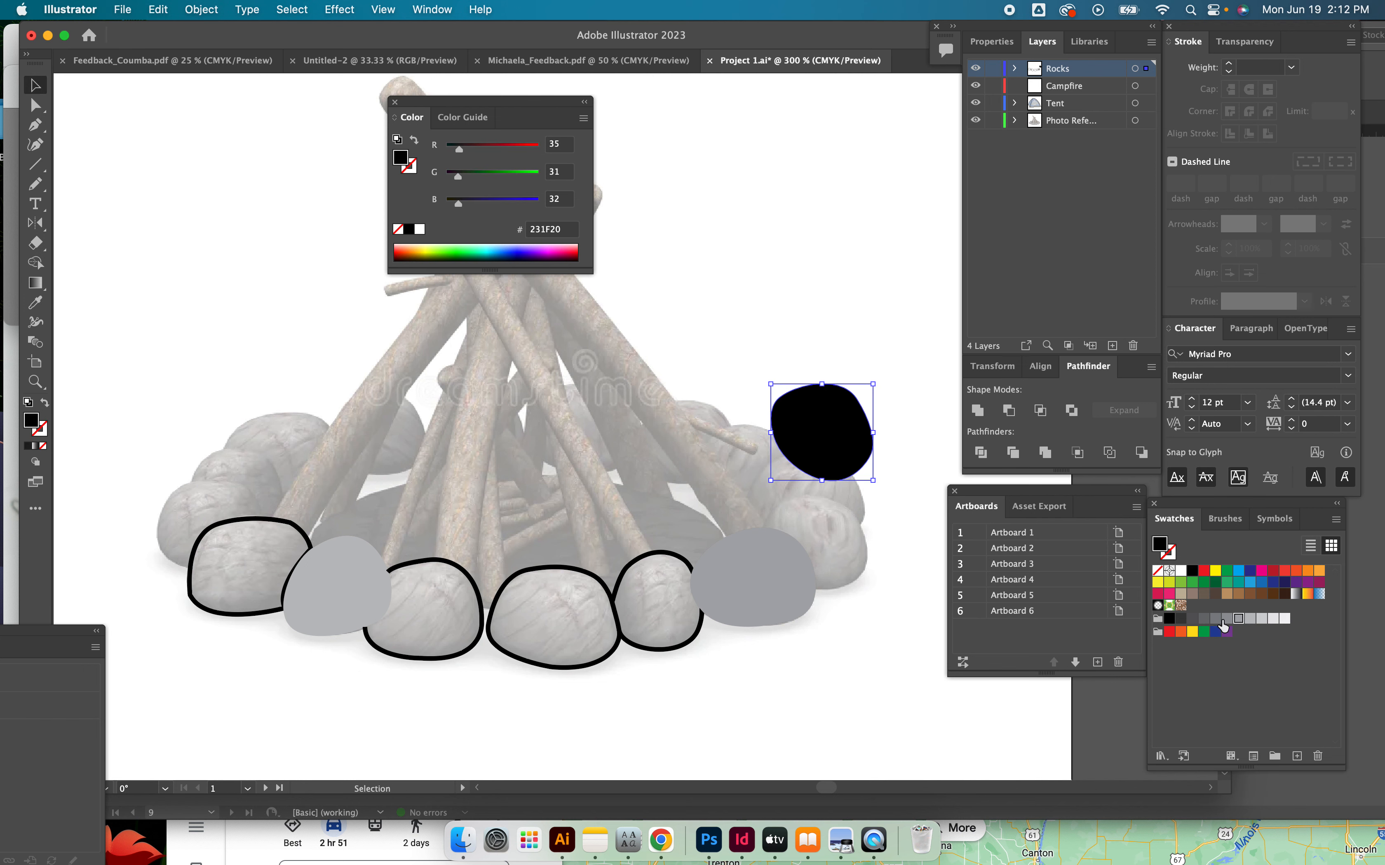
pyautogui.click(1238, 618)
pyautogui.moveTo(806, 431); pyautogui.dragTo(790, 538)
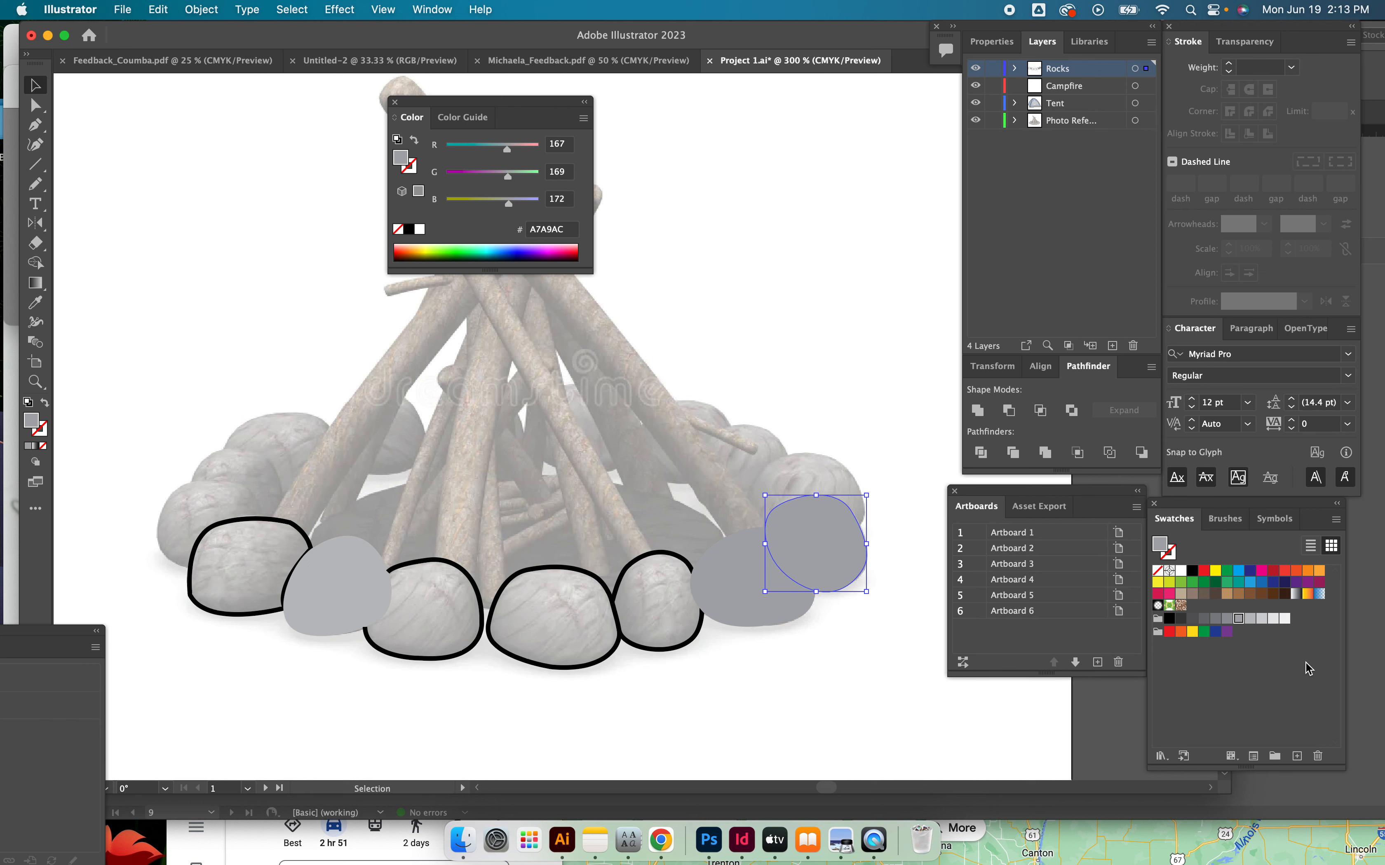
pyautogui.click(1216, 618)
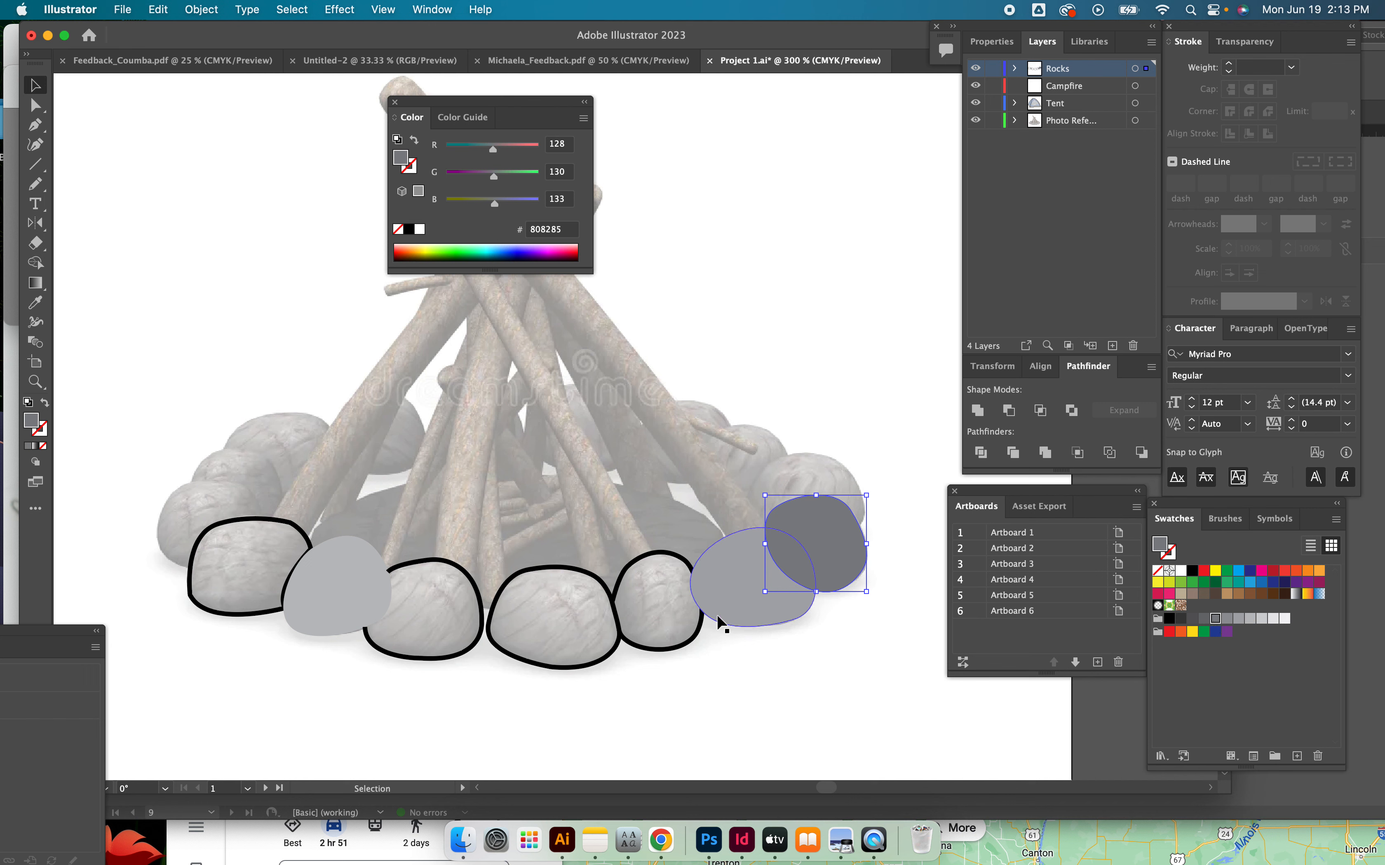
pyautogui.moveTo(698, 664); pyautogui.dragTo(705, 730)
pyautogui.press('super+z')
pyautogui.click(866, 744)
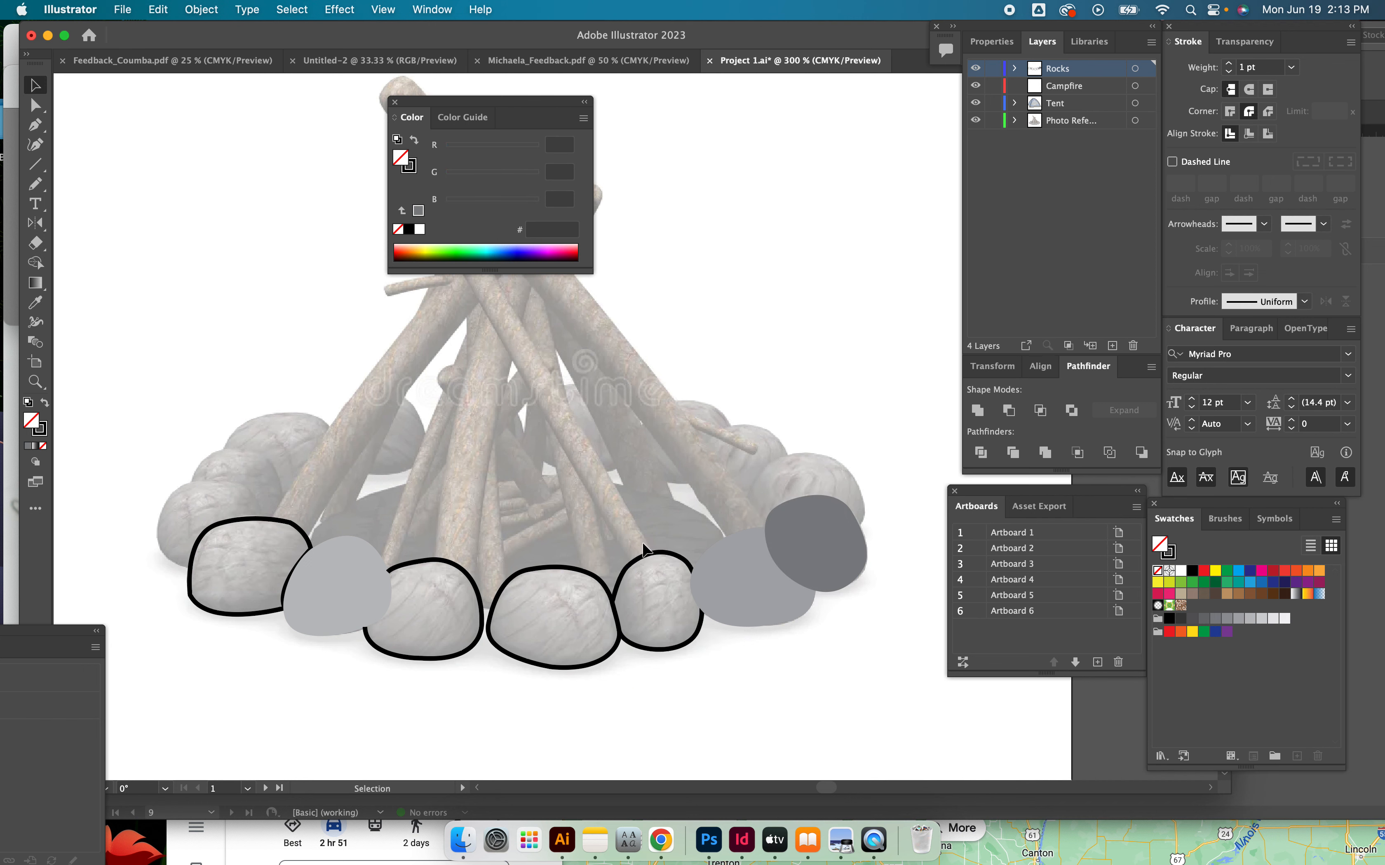
# Move the third rock outline from the right off the rocks and draw an ellipse over that rock in its place
pyautogui.moveTo(651, 558); pyautogui.dragTo(681, 245)
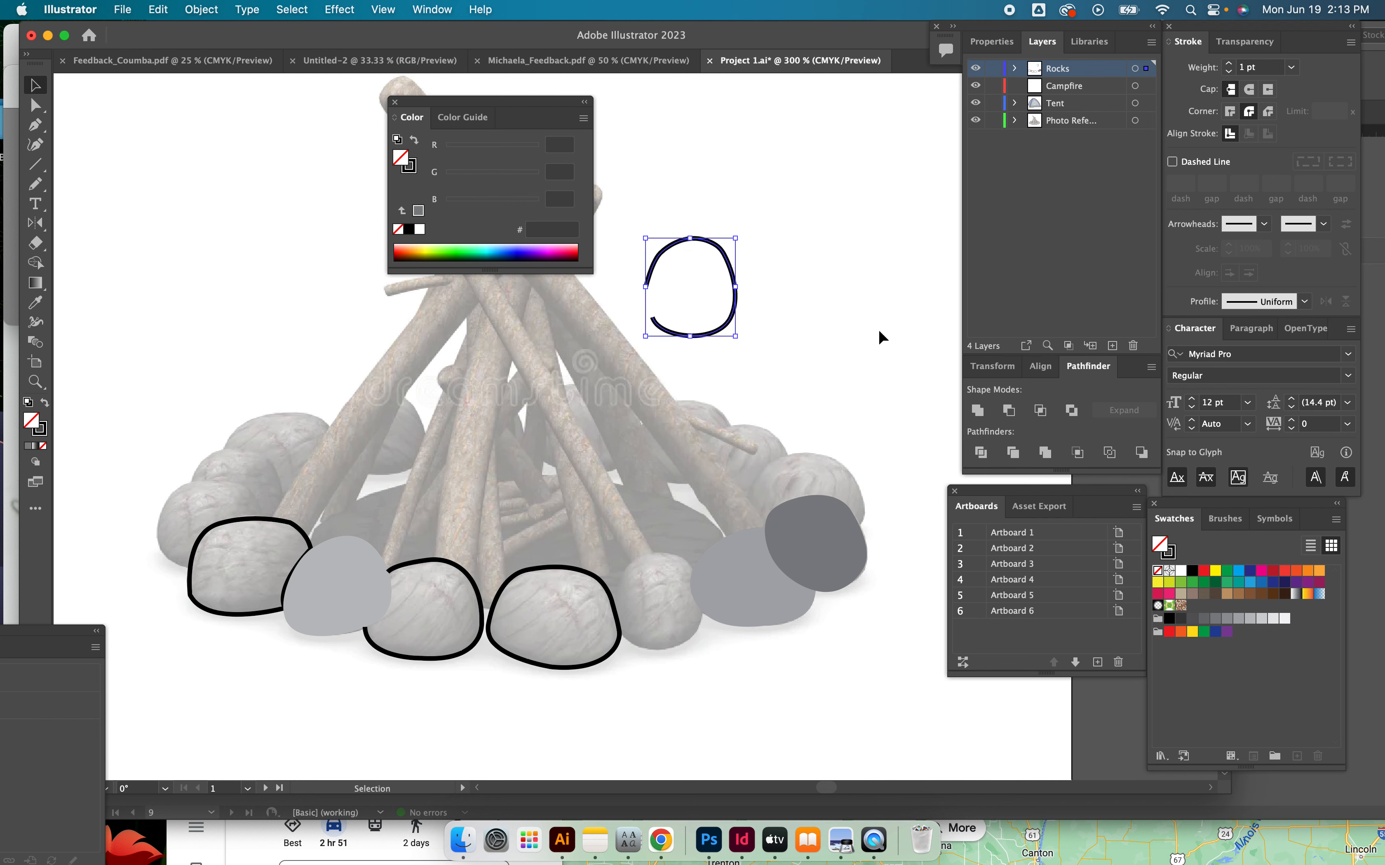
pyautogui.click(61, 153)
pyautogui.moveTo(35, 165); pyautogui.dragTo(86, 178)
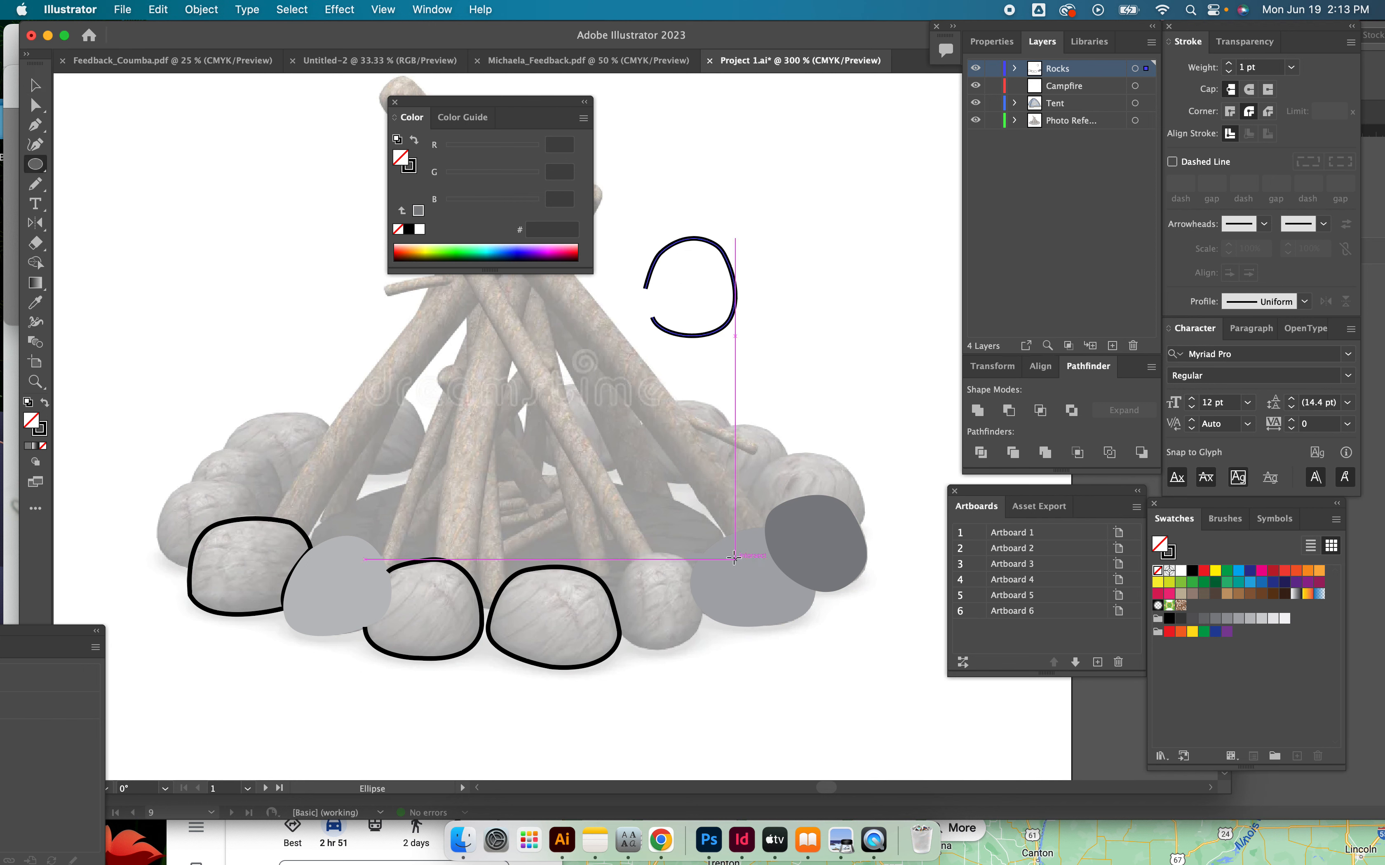
pyautogui.moveTo(599, 543); pyautogui.dragTo(708, 652)
# Fit the ellipse to the rock by moving its left and top anchor points and fill it with dark gray 808285 without a stroke
pyautogui.click(38, 106)
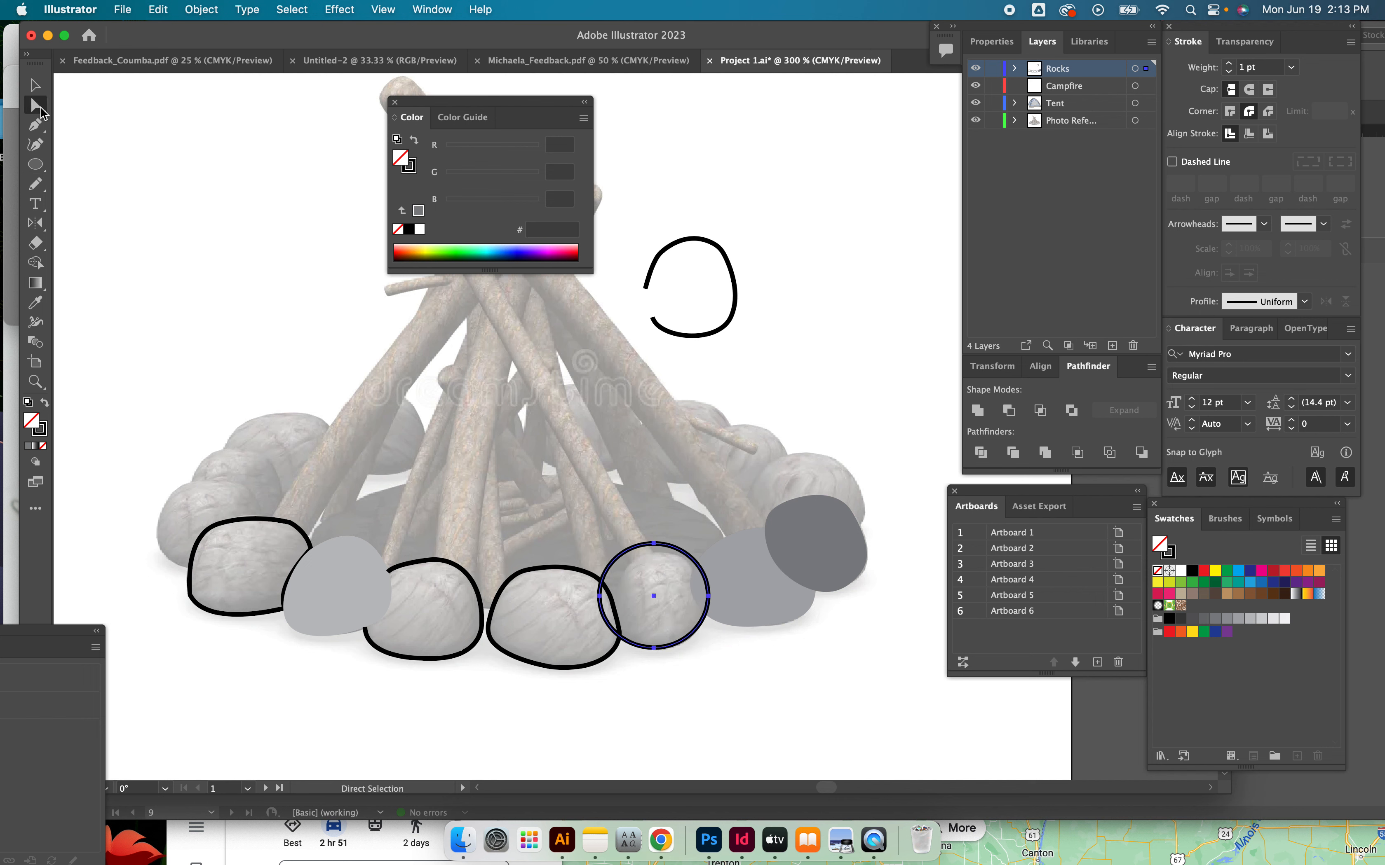
pyautogui.moveTo(601, 596); pyautogui.dragTo(615, 596)
pyautogui.moveTo(658, 543); pyautogui.dragTo(662, 557)
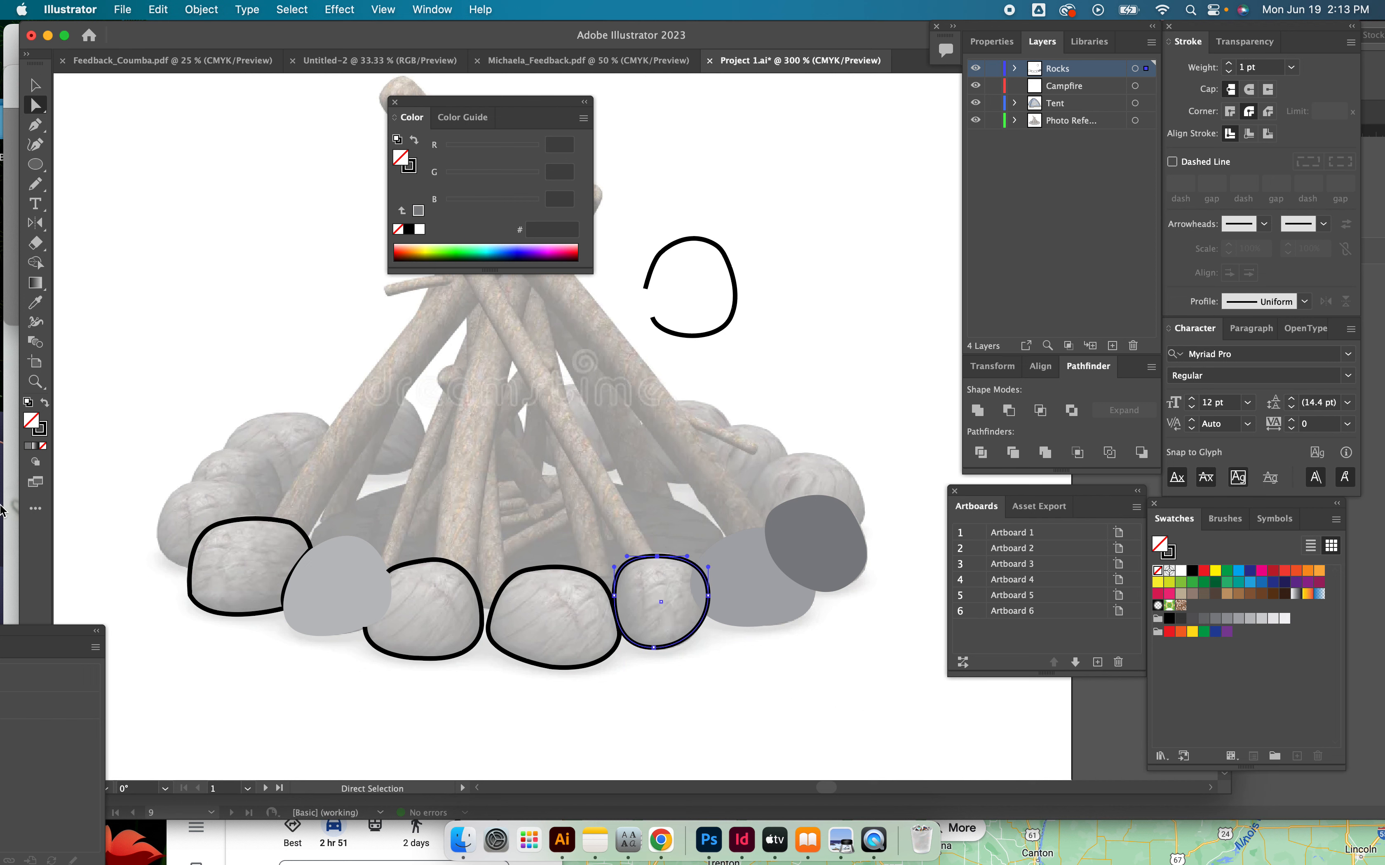
pyautogui.click(46, 405)
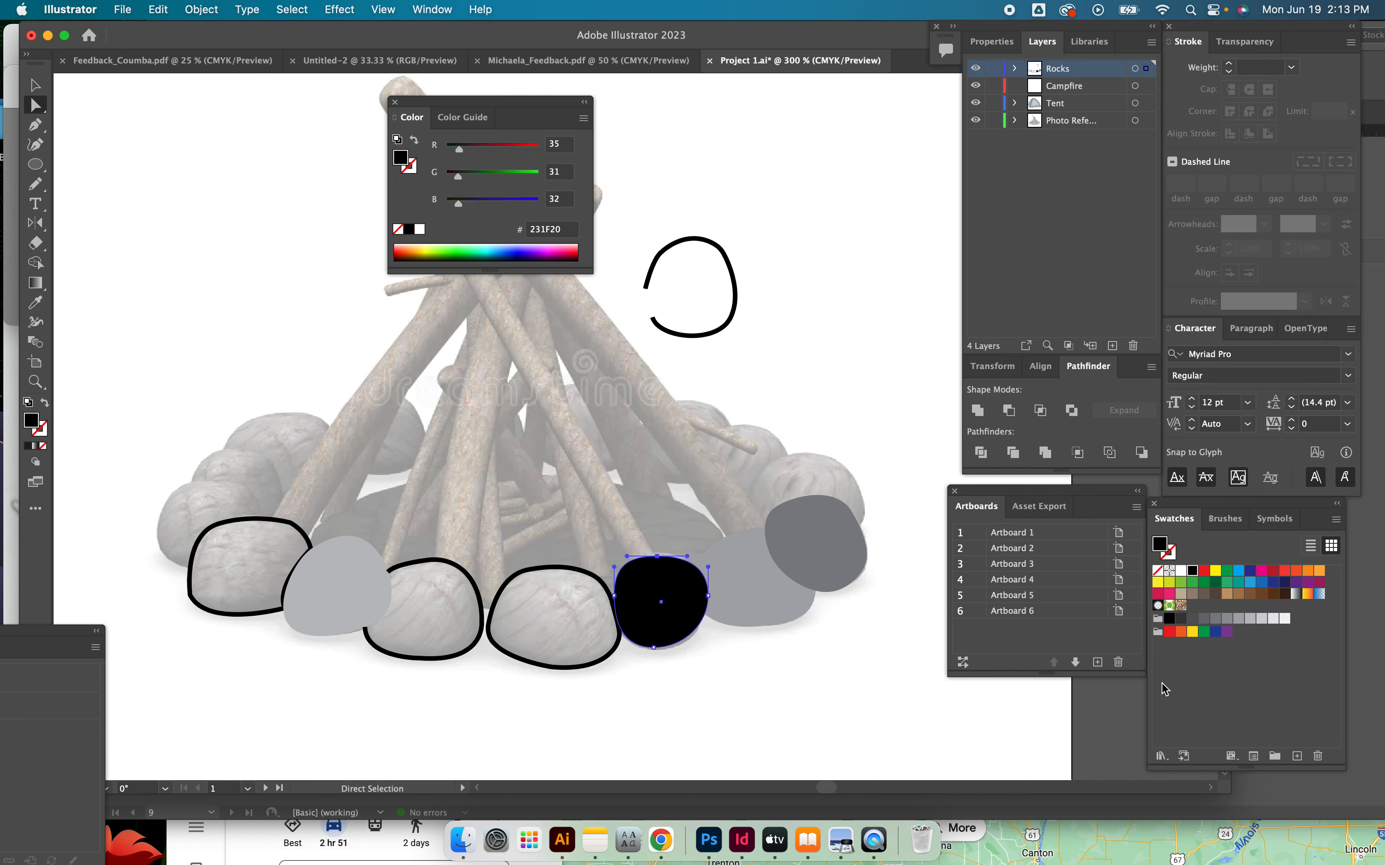
pyautogui.click(1216, 619)
pyautogui.click(35, 86)
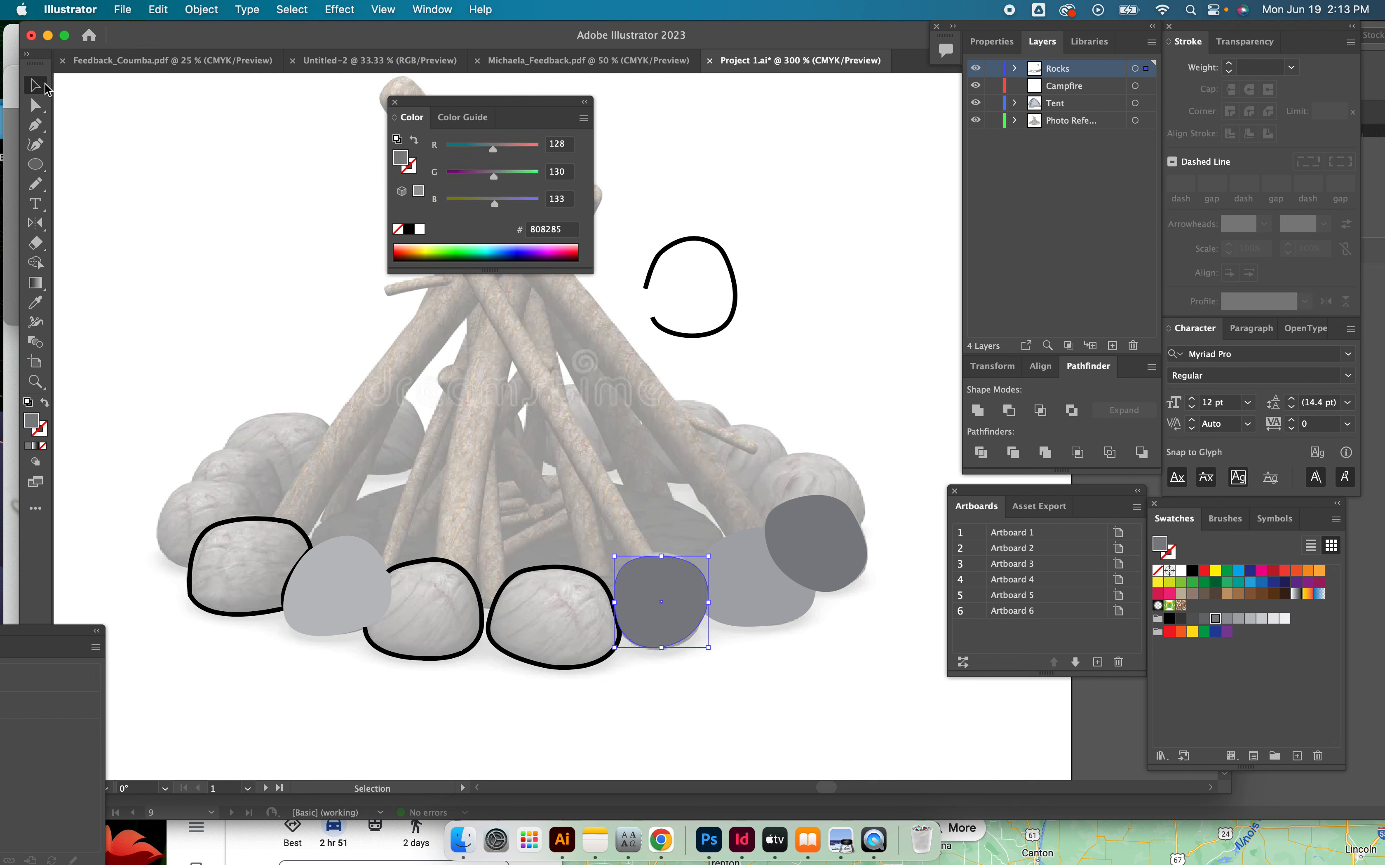
# Swap fill and stroke on the middle rock outline and fill it with medium gray A7A9AC
pyautogui.click(602, 535)
pyautogui.click(572, 570)
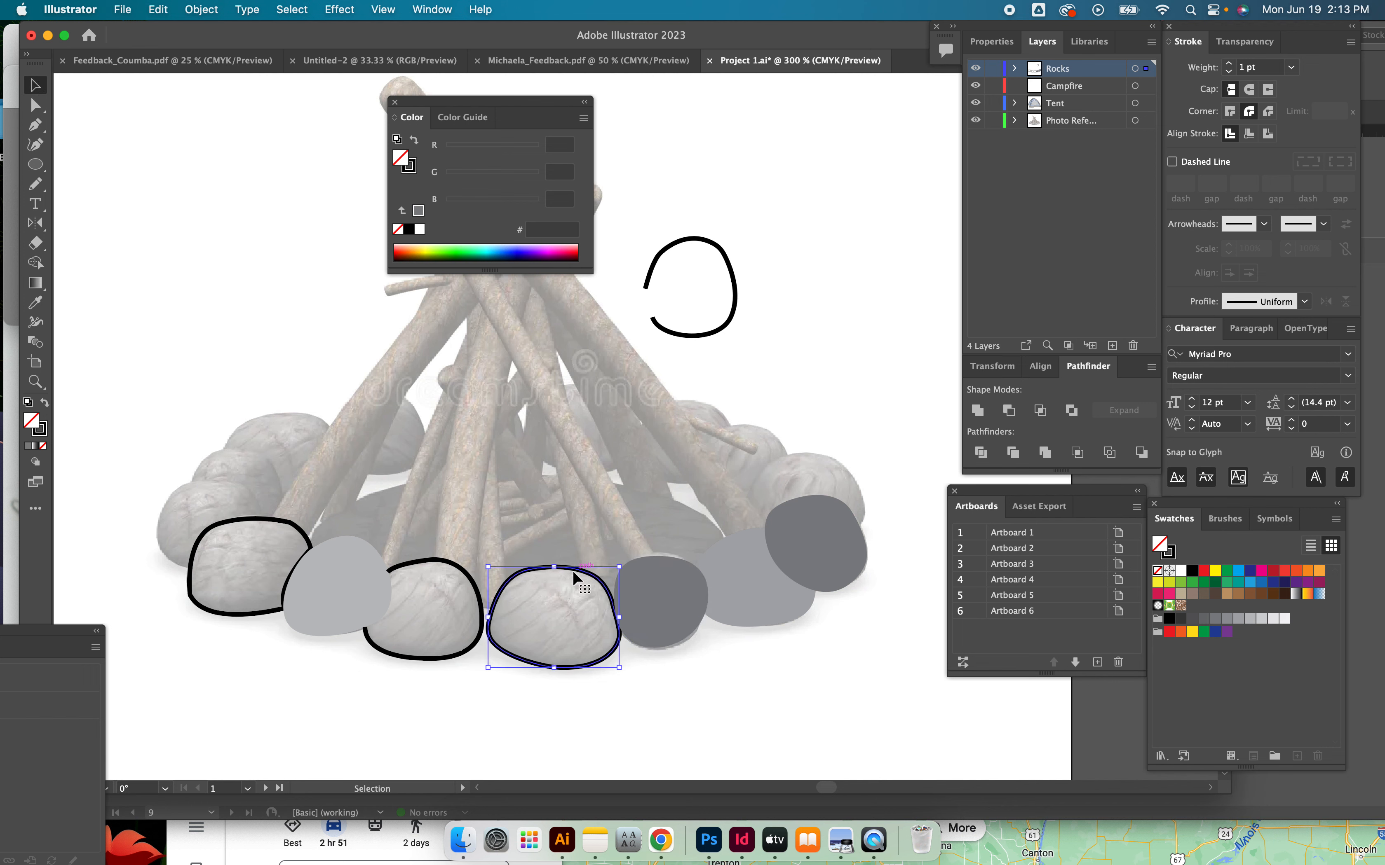
pyautogui.click(44, 403)
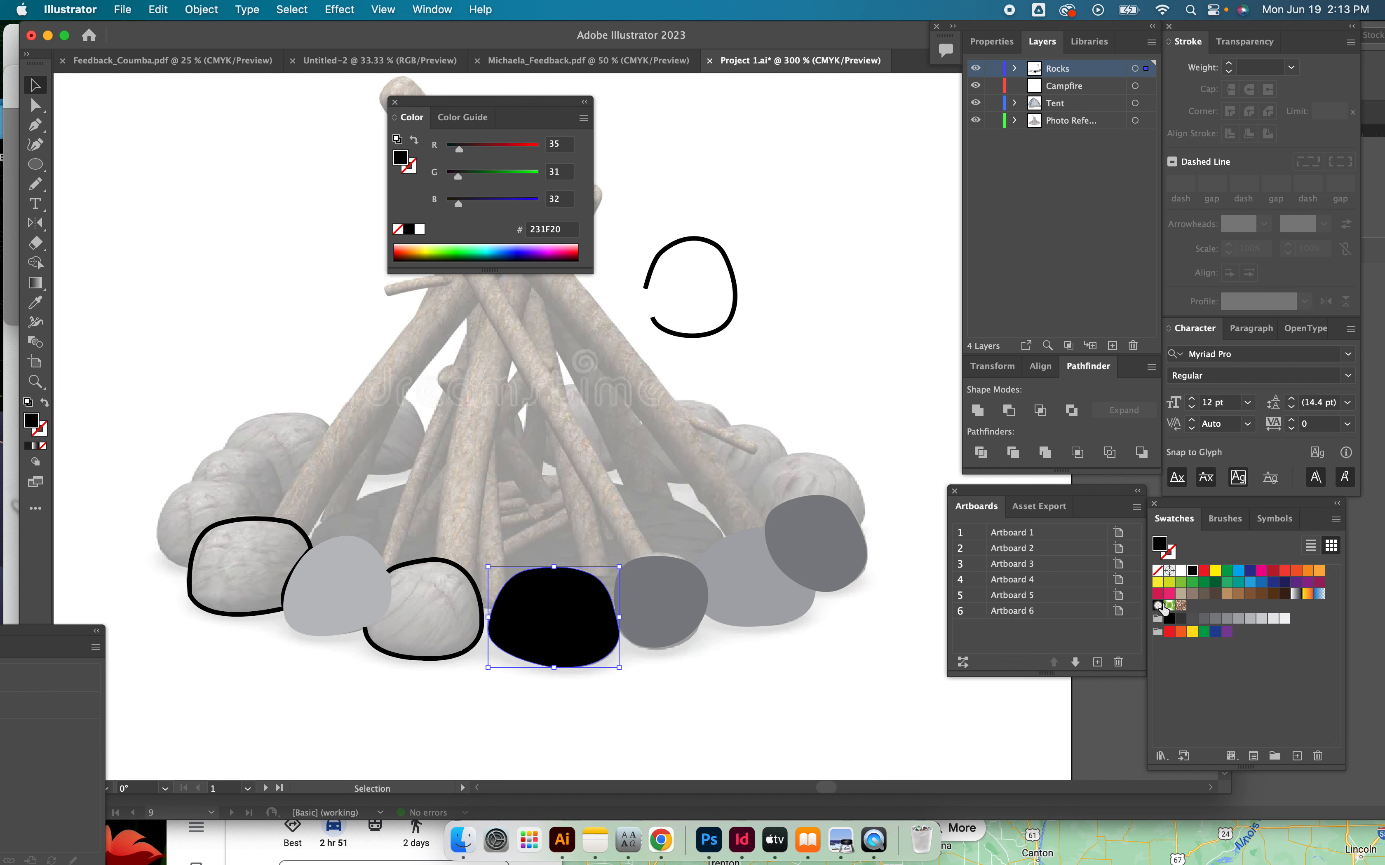
pyautogui.click(1238, 620)
# Move the leftmost and third-from-left outlines off the rocks and make a copy of the middle gray rock slightly to its right
pyautogui.moveTo(460, 567); pyautogui.dragTo(692, 266)
pyautogui.moveTo(266, 524); pyautogui.dragTo(782, 218)
pyautogui.moveTo(585, 613); pyautogui.dragTo(594, 610)
pyautogui.click(724, 679)
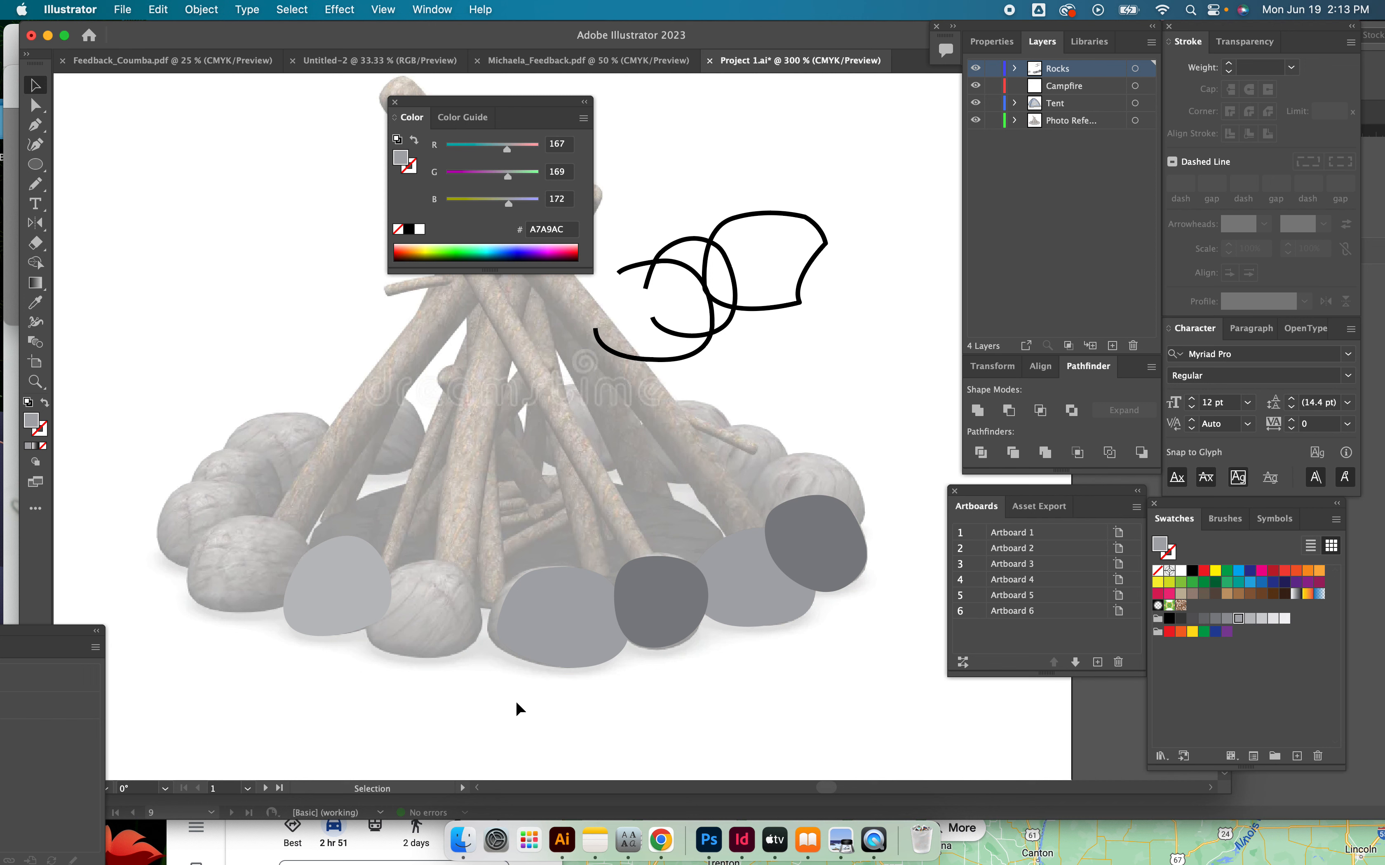
# Copy the middle gray rock and place the pasted copy over the third rock from the left
pyautogui.click(550, 633)
pyautogui.press('super+c')
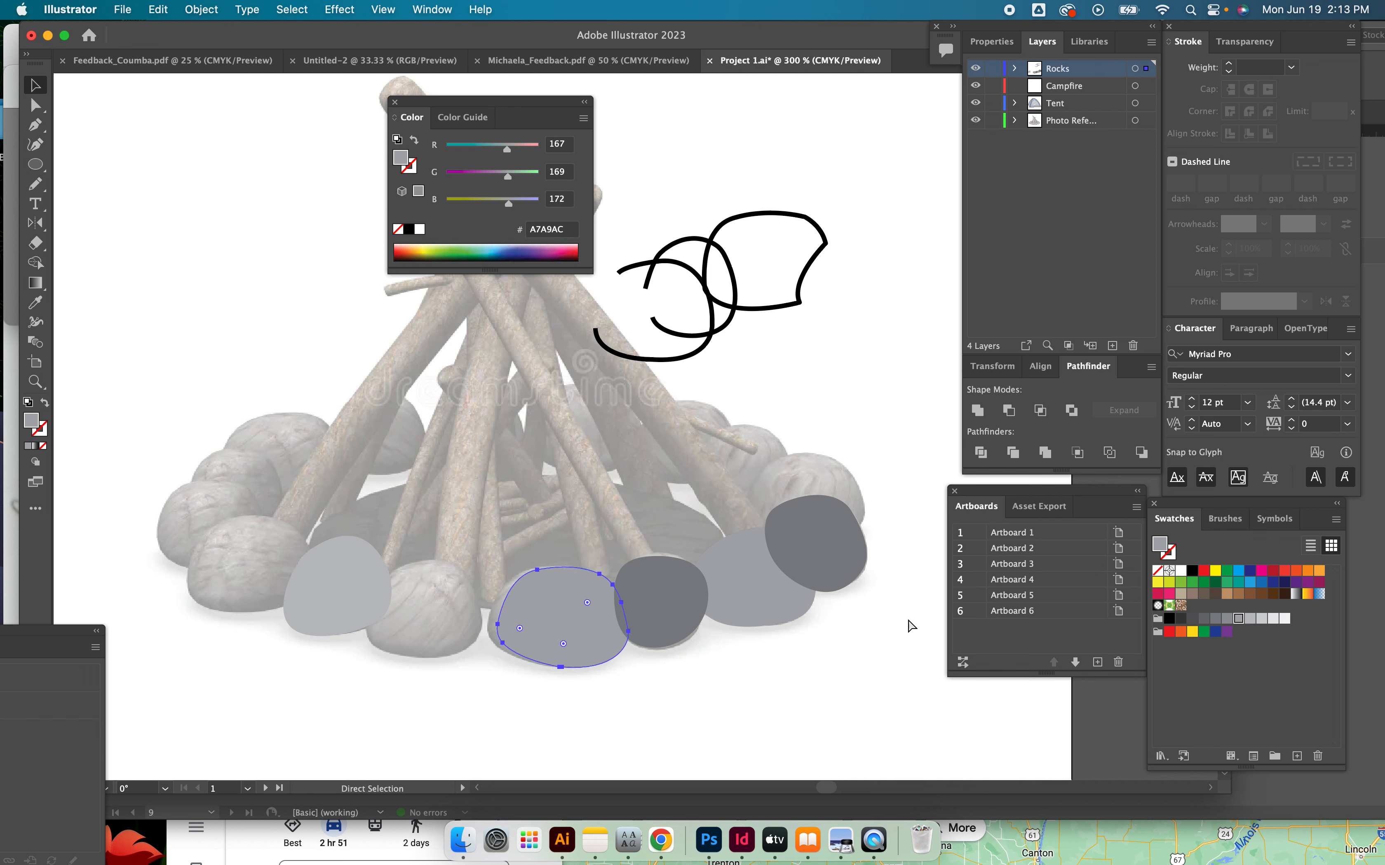
pyautogui.press('super+v')
pyautogui.moveTo(679, 425); pyautogui.dragTo(484, 561)
pyautogui.click(657, 637)
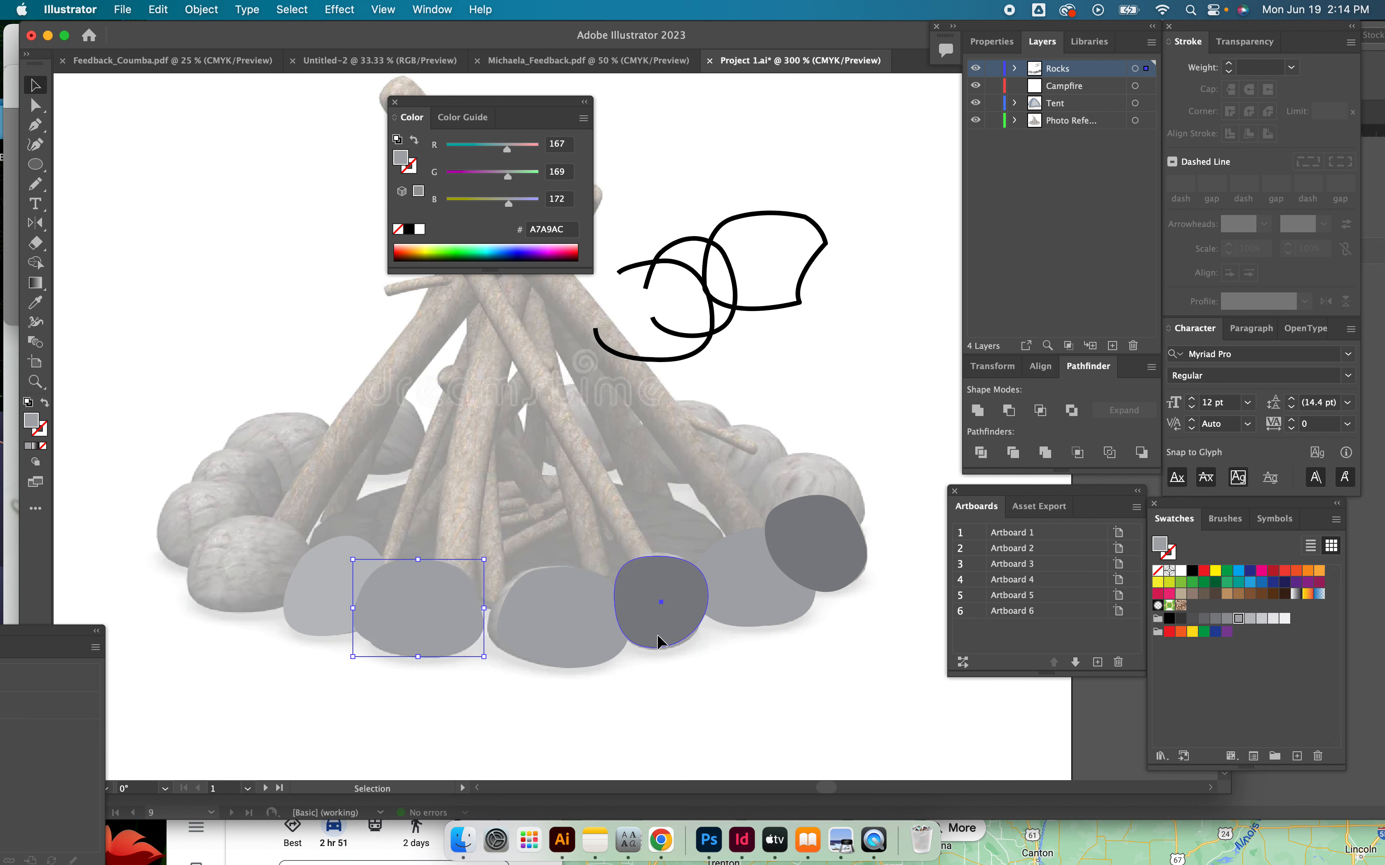
# Place a dark gray rock copy over the front-left rock of the ring and a medium gray copy over the back-left rock
pyautogui.press('super+v')
pyautogui.moveTo(663, 451); pyautogui.dragTo(303, 572)
pyautogui.moveTo(248, 526); pyautogui.dragTo(249, 517)
pyautogui.moveTo(586, 626); pyautogui.dragTo(315, 461)
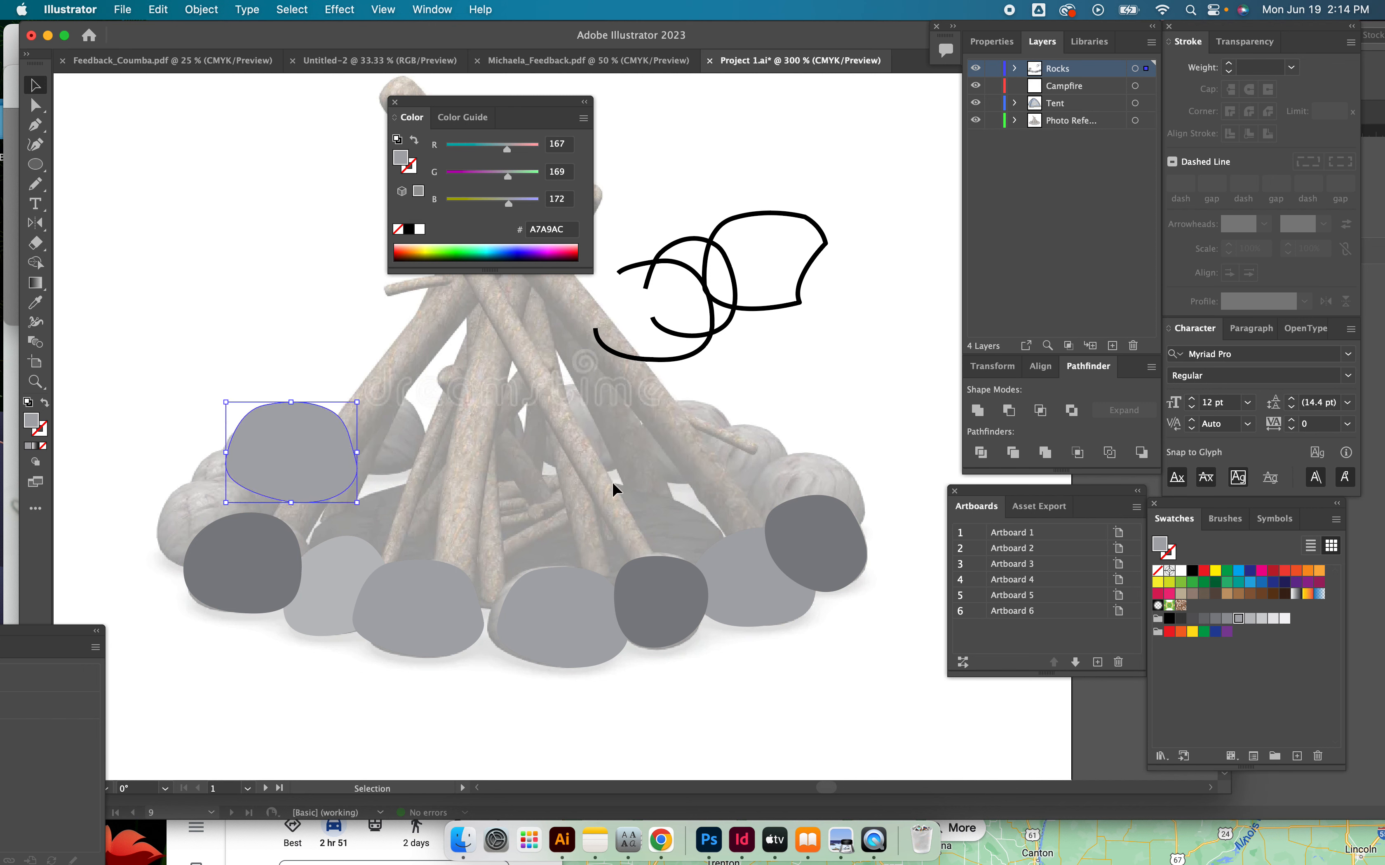
# Copy the dark gray rock at the right end of the ring and place the pasted copy between the two left rocks
pyautogui.click(817, 558)
pyautogui.press('super+c')
pyautogui.press('super+v')
pyautogui.moveTo(652, 441); pyautogui.dragTo(263, 518)
# Copy the medium gray front-center rock and place the pasted copy over the far-left rock of the ring
pyautogui.click(543, 612)
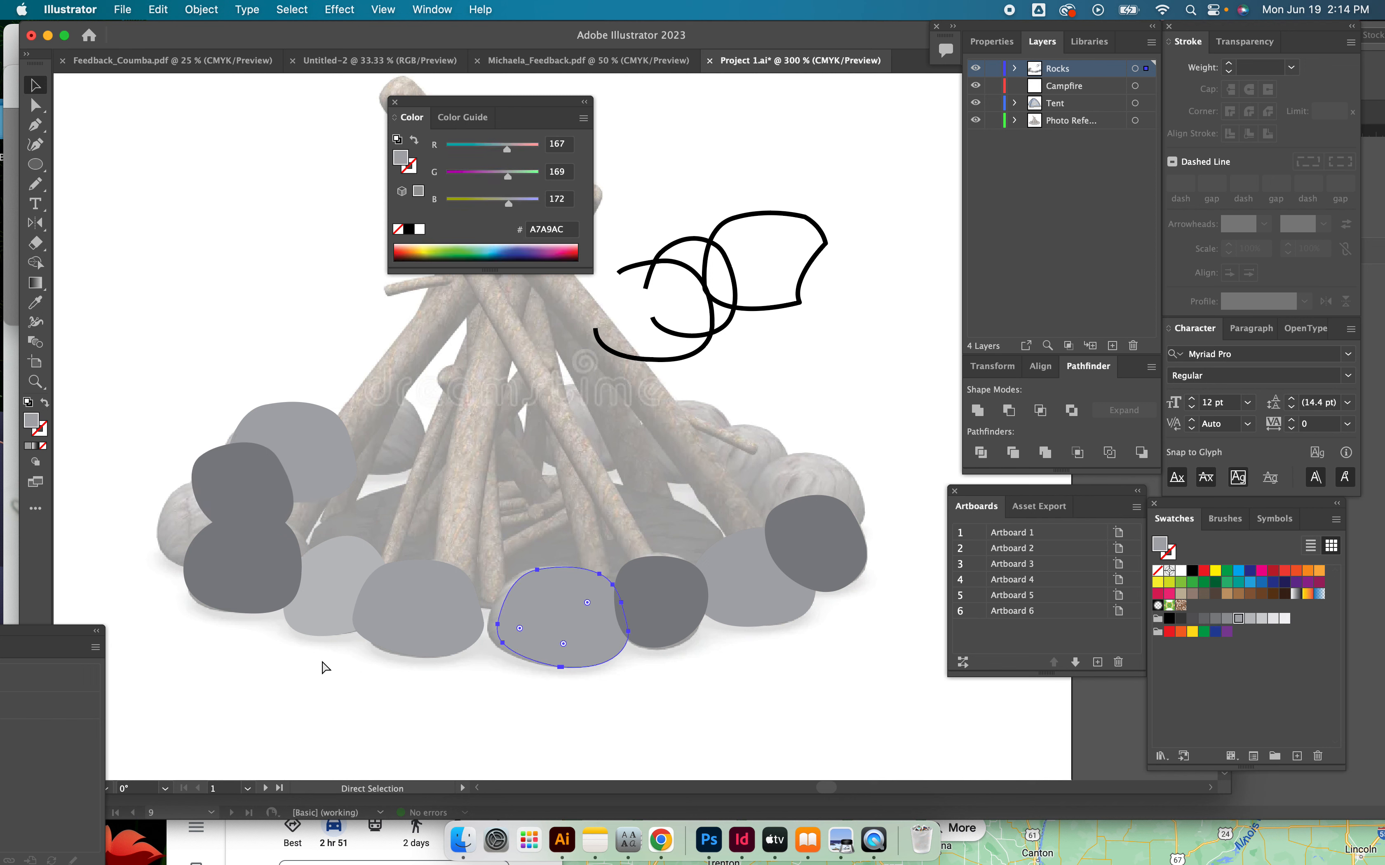
pyautogui.press('super+c')
pyautogui.press('super+v')
pyautogui.moveTo(667, 449); pyautogui.dragTo(234, 551)
# Copy the round dark gray front rock and place the pasted copy over the back rock beside the left logs
pyautogui.click(686, 615)
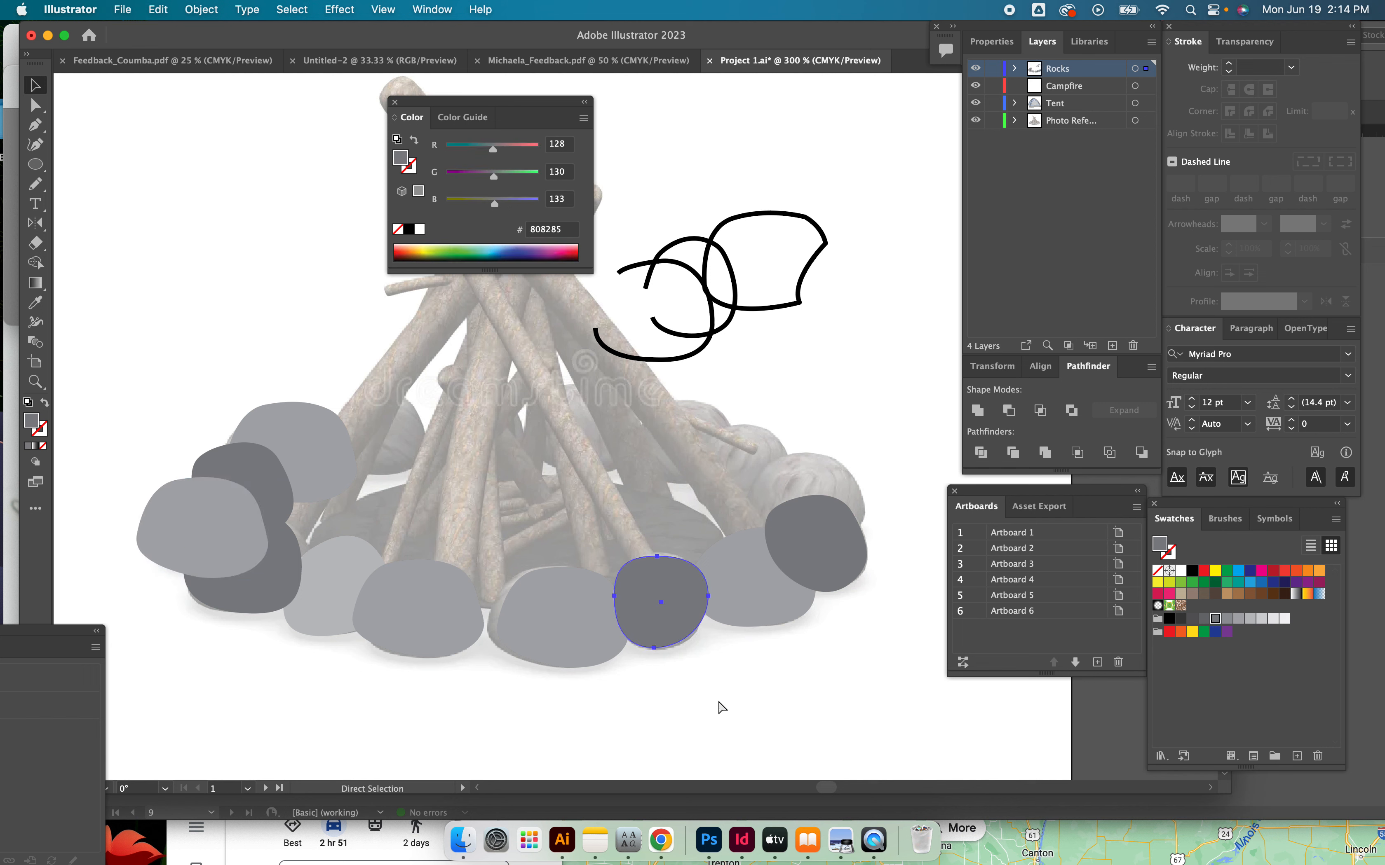
pyautogui.press('super+c')
pyautogui.press('super+v')
pyautogui.moveTo(673, 446); pyautogui.dragTo(420, 449)
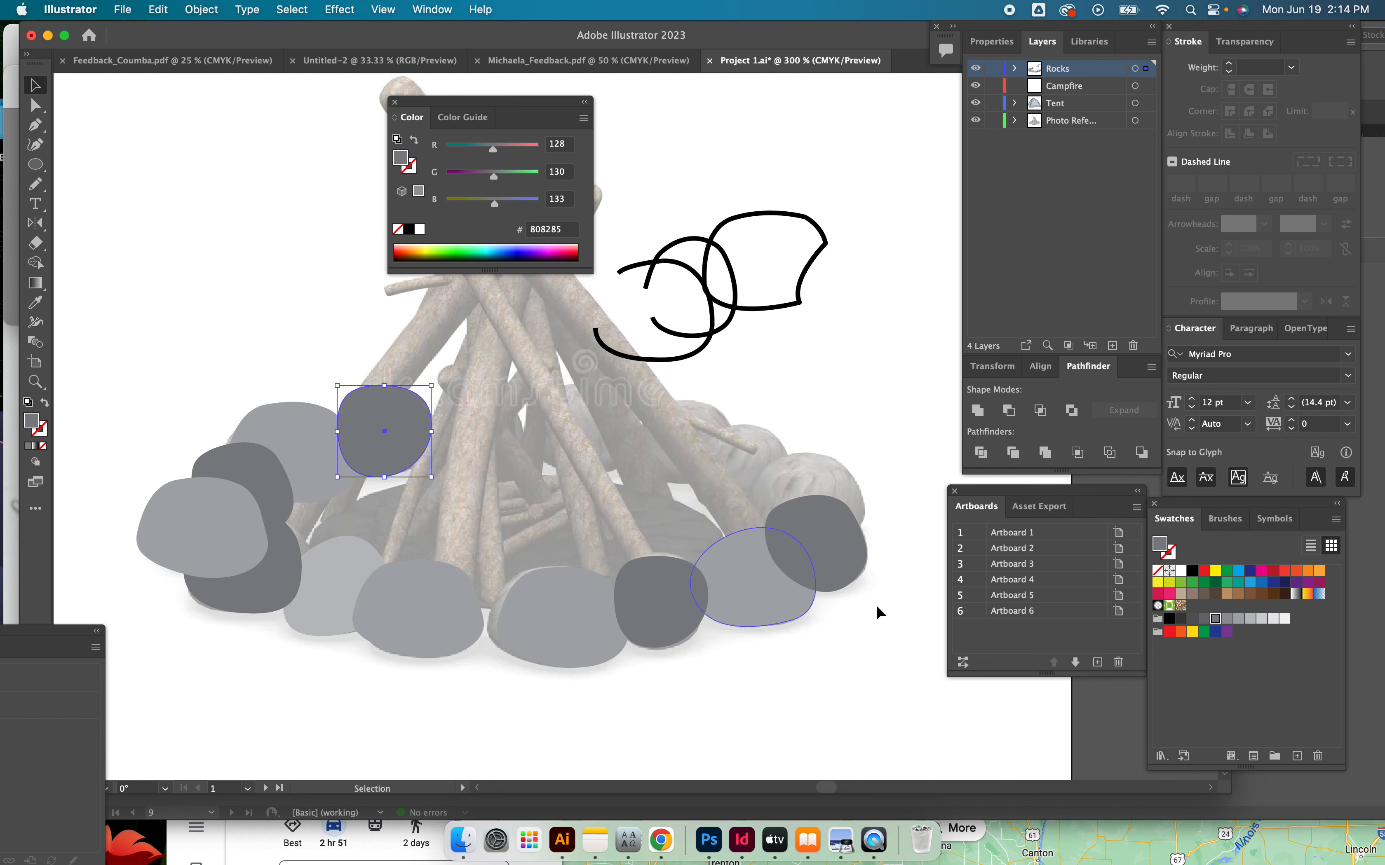
# Copy the medium gray front-center rock and place the pasted copy over the right-hand rock above the dark end rock
pyautogui.click(547, 615)
pyautogui.press('super+c')
pyautogui.press('super+v')
pyautogui.moveTo(691, 473); pyautogui.dragTo(868, 497)
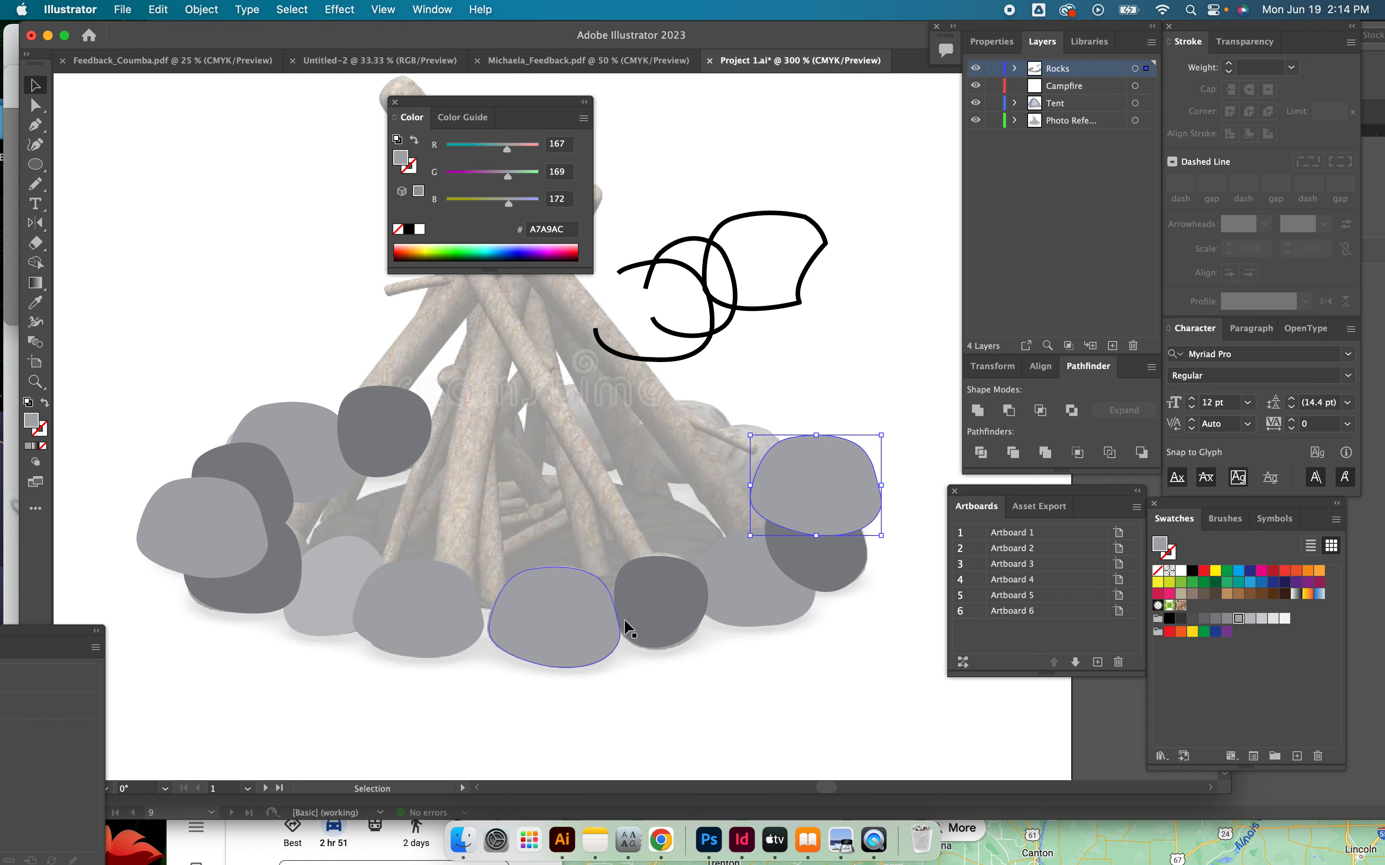
# Copy the round dark gray front rock and place two pasted copies along the back right of the ring, leaving a gap between them
pyautogui.click(664, 630)
pyautogui.press('super+c')
pyautogui.press('super+v')
pyautogui.moveTo(615, 416); pyautogui.dragTo(729, 442)
pyautogui.press('super+v')
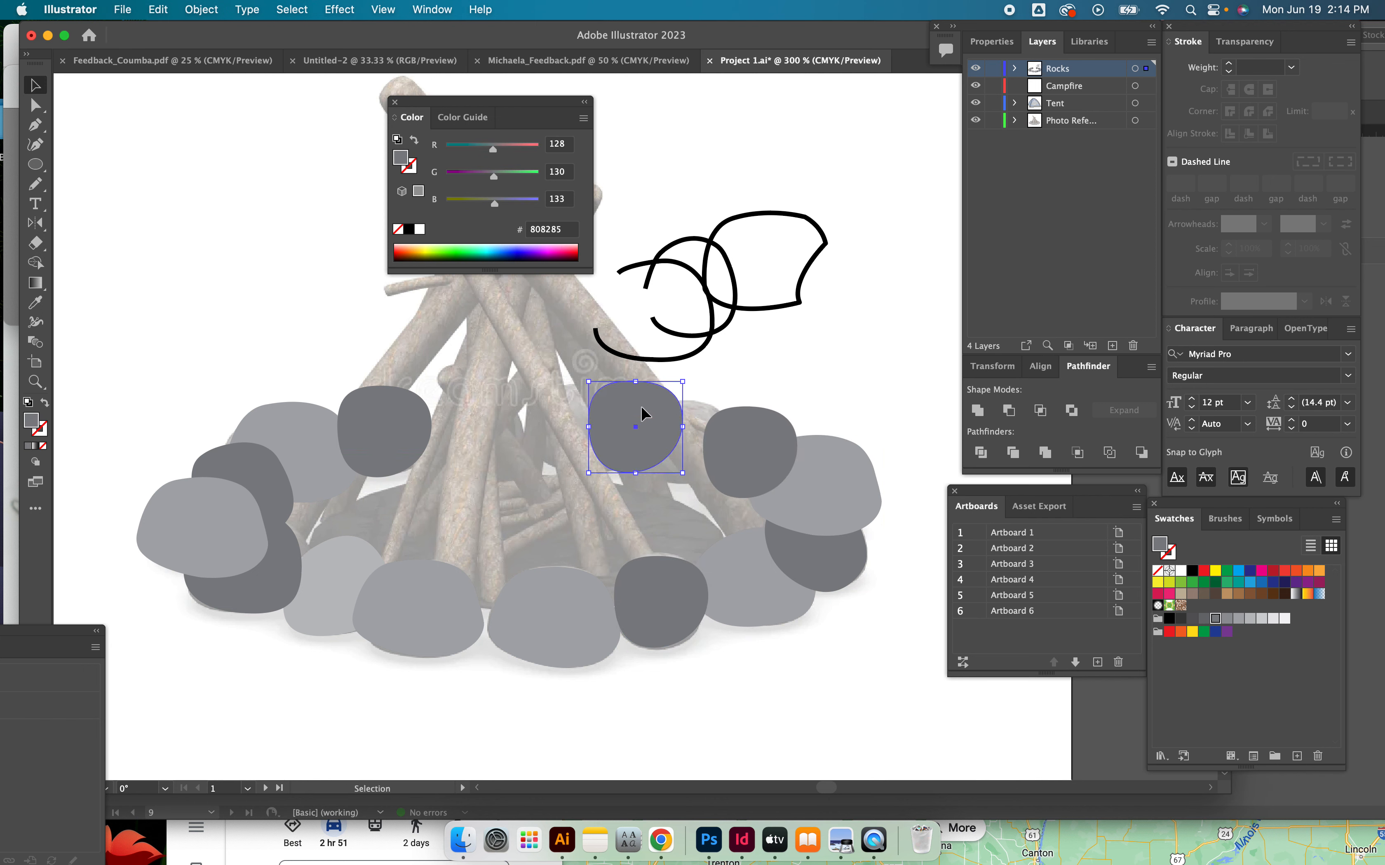
pyautogui.moveTo(639, 411); pyautogui.dragTo(701, 442)
# Copy the second medium gray front rock and place the pasted copy between the two dark rocks at the back right
pyautogui.click(423, 641)
pyautogui.press('super+c')
pyautogui.press('super+v')
pyautogui.click(821, 708)
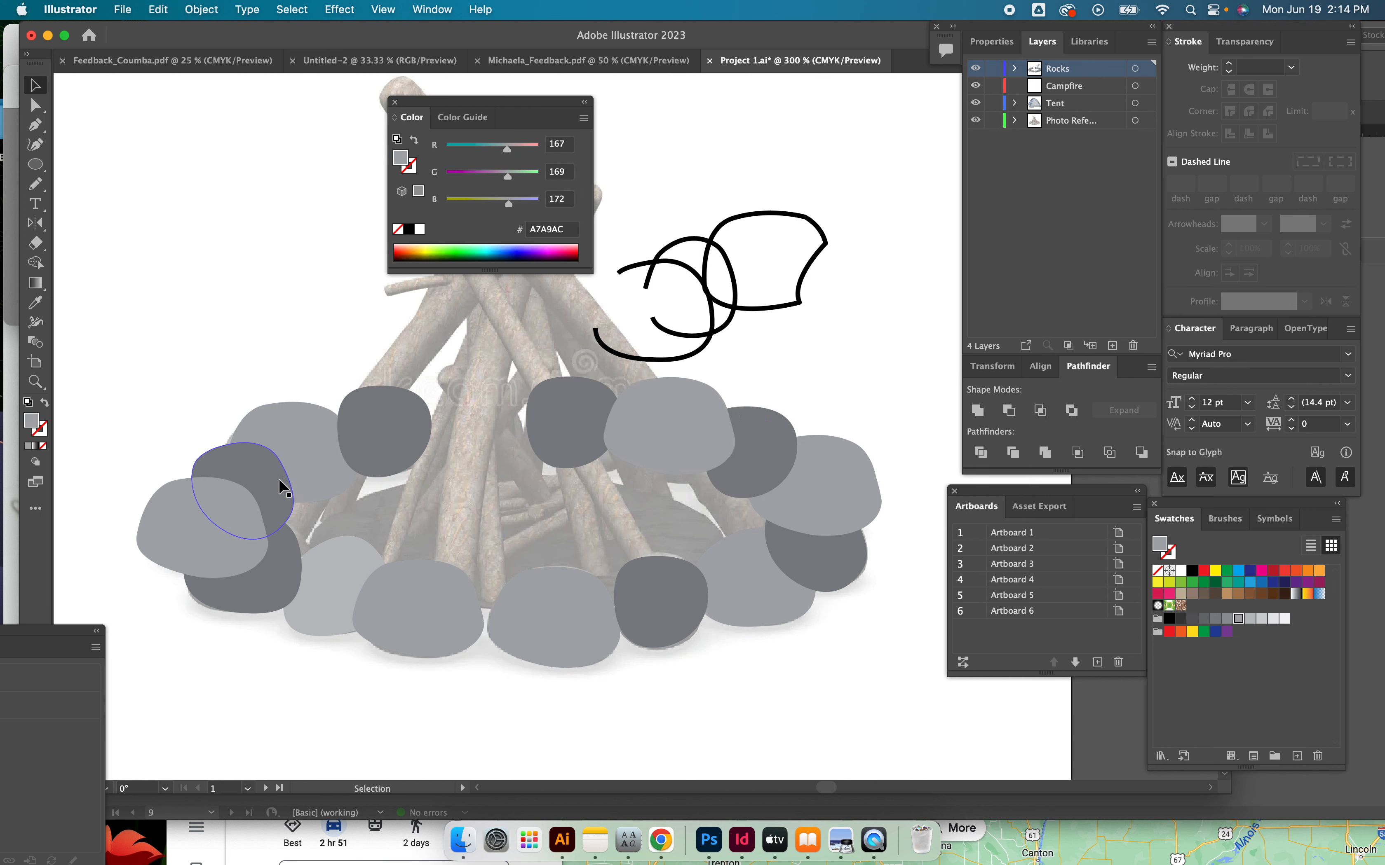
# Reposition the medium and dark rocks at the back left, and fill the front rock left of center with dark gray 808285
pyautogui.moveTo(286, 487); pyautogui.dragTo(325, 433)
pyautogui.click(679, 727)
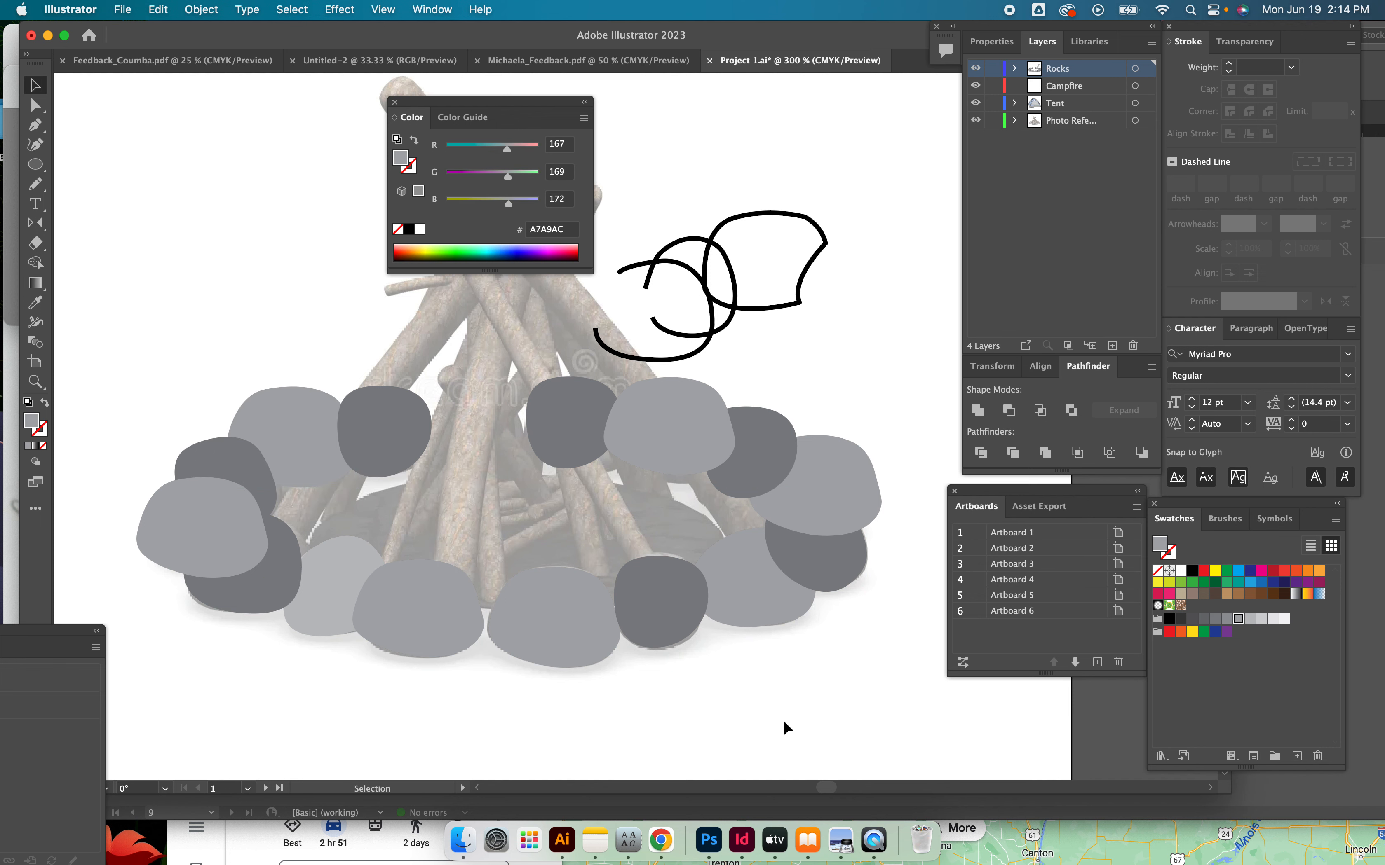
pyautogui.scroll(2, 787, 727)
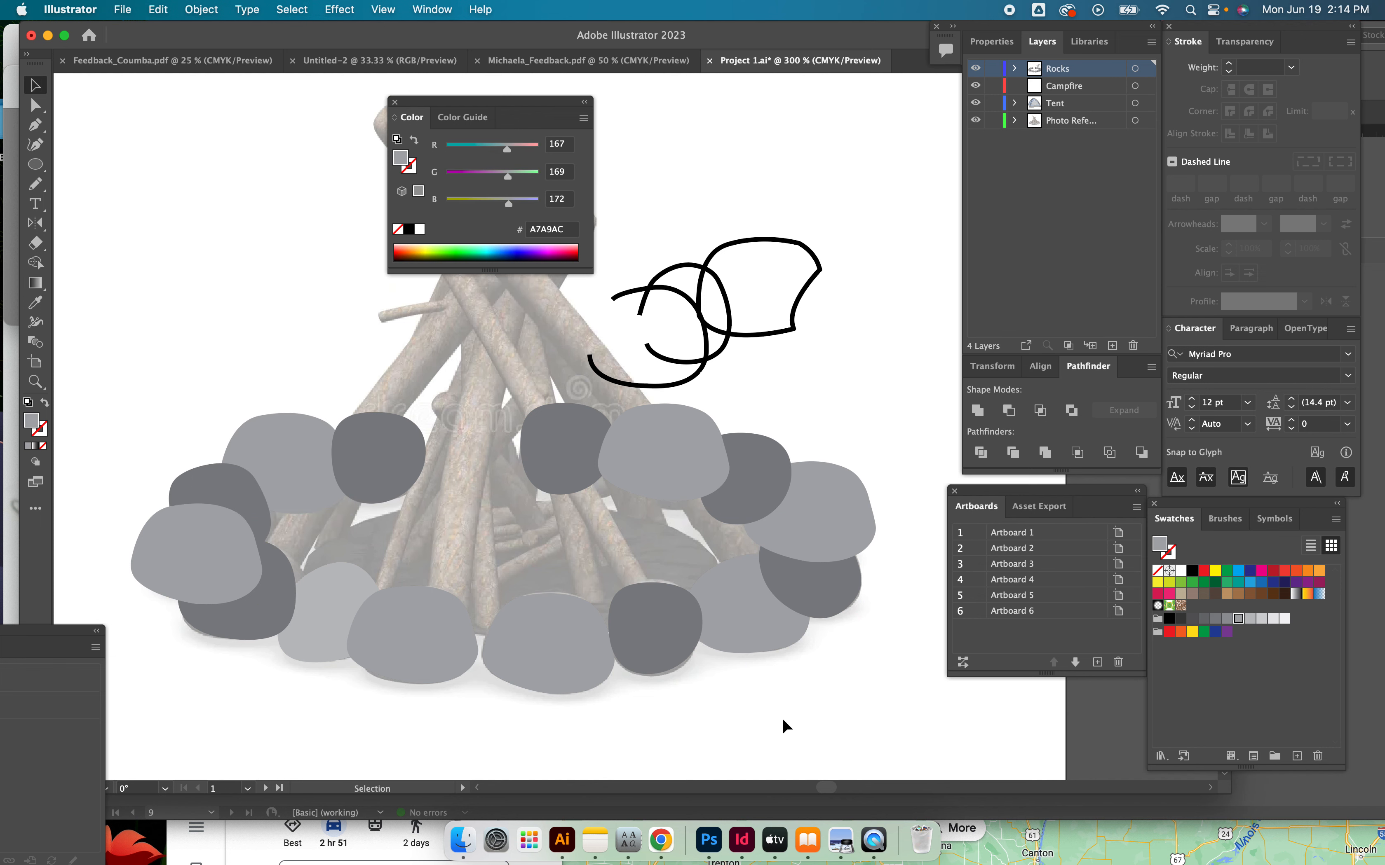
pyautogui.click(441, 663)
pyautogui.click(1216, 619)
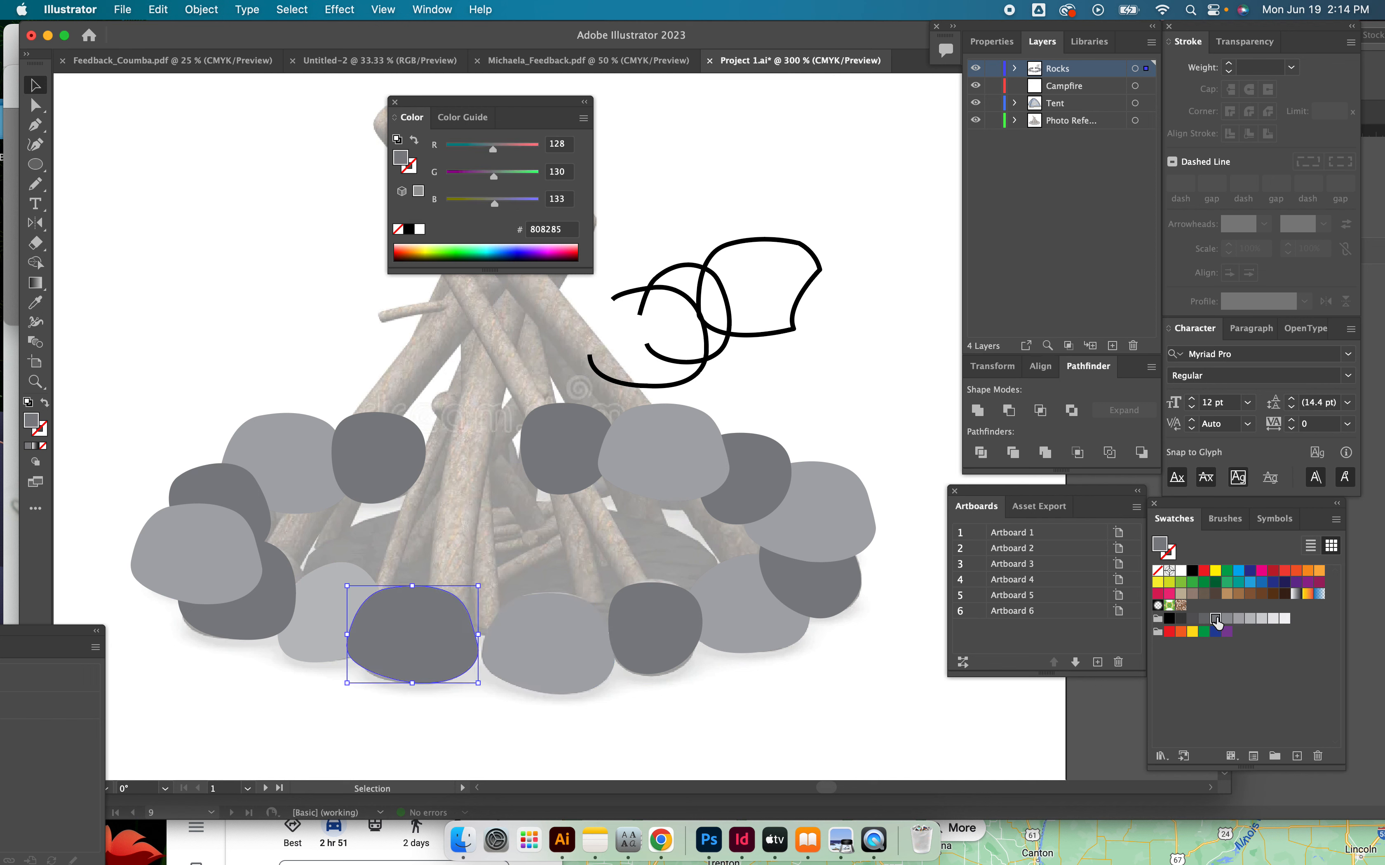
pyautogui.click(806, 690)
# Move the Color panel clear of the artwork and delete the leftover black rock outlines above the ring
pyautogui.moveTo(475, 102); pyautogui.dragTo(879, 82)
pyautogui.moveTo(664, 258); pyautogui.dragTo(743, 348)
pyautogui.scroll(-1, 744, 349)
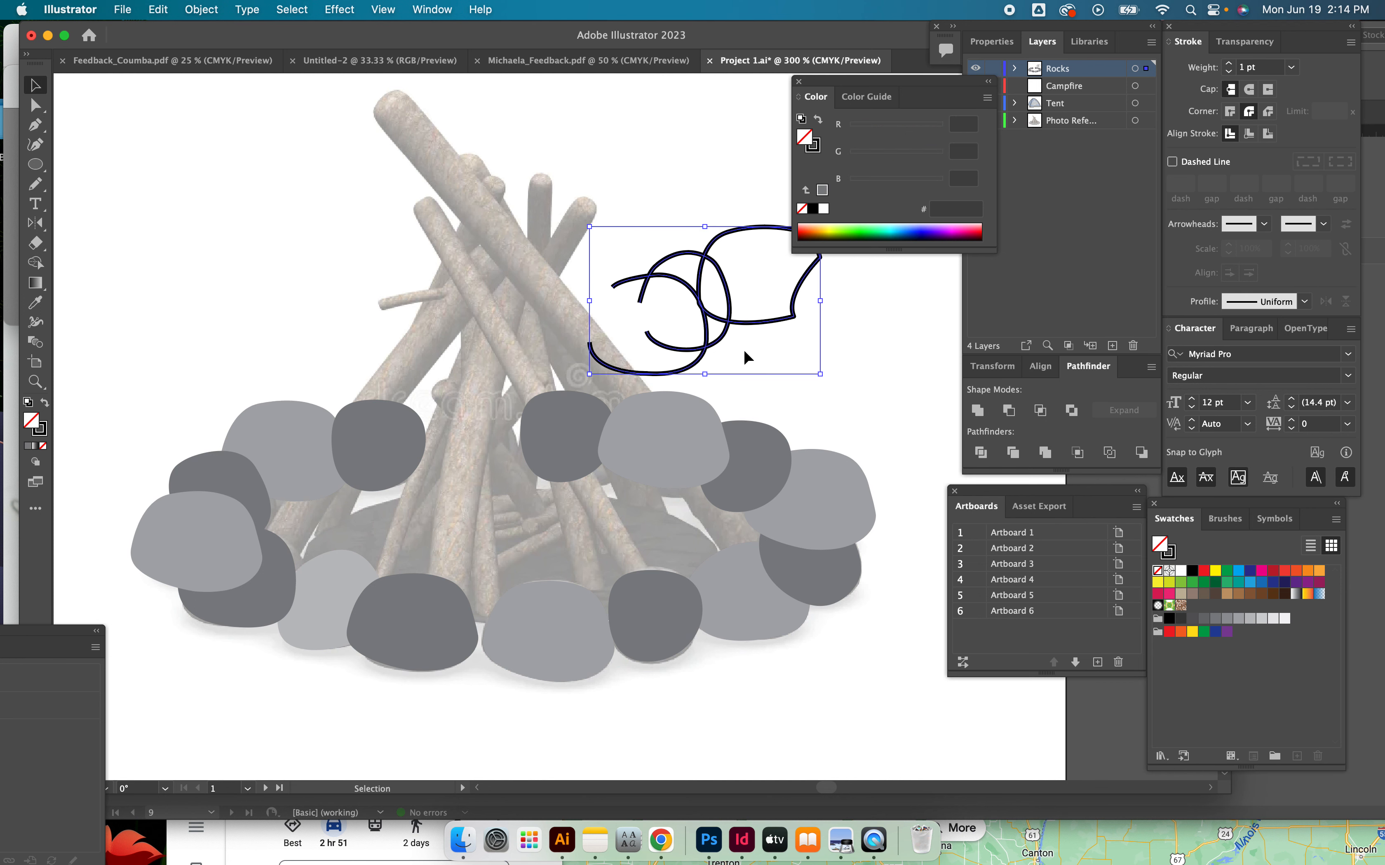
pyautogui.press('Delete')
pyautogui.click(1099, 74)
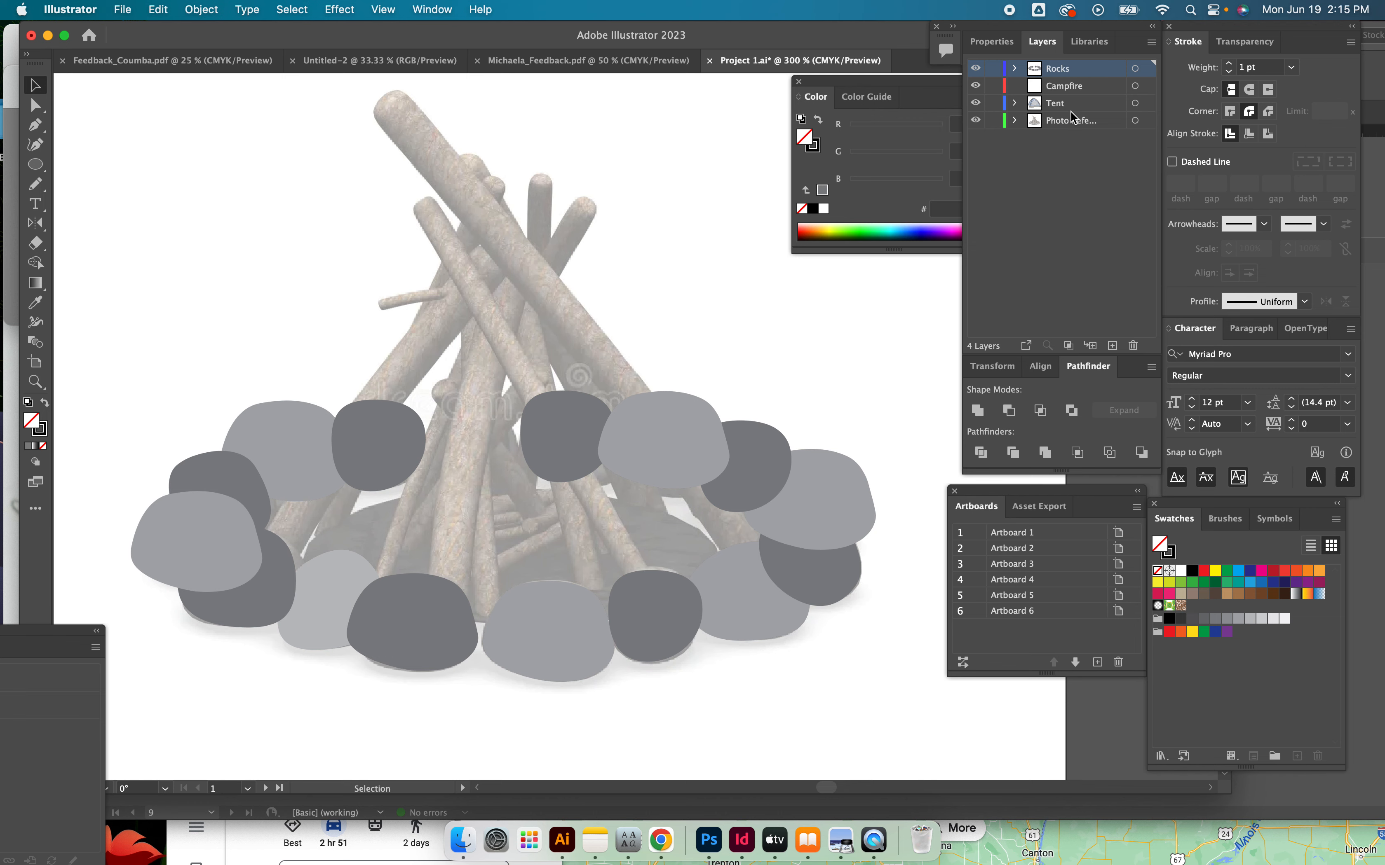
# Expand the Tent layer and cut the tent photo out of it, keeping the black tent outlines
pyautogui.press('super+0')
pyautogui.press('super+minus')
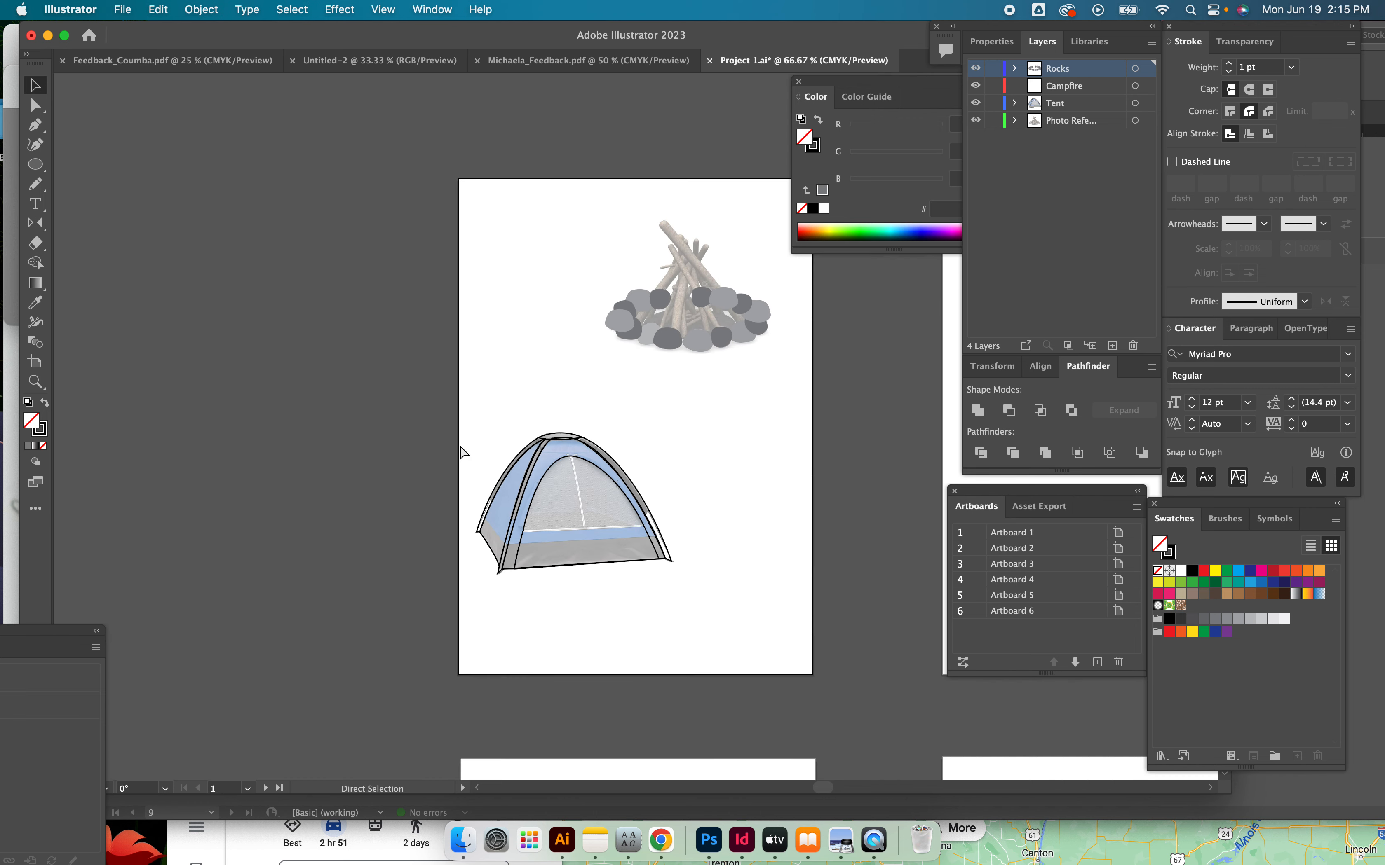
pyautogui.press('super+equal')
pyautogui.press('super+equal')
pyautogui.scroll(-5, 459, 443)
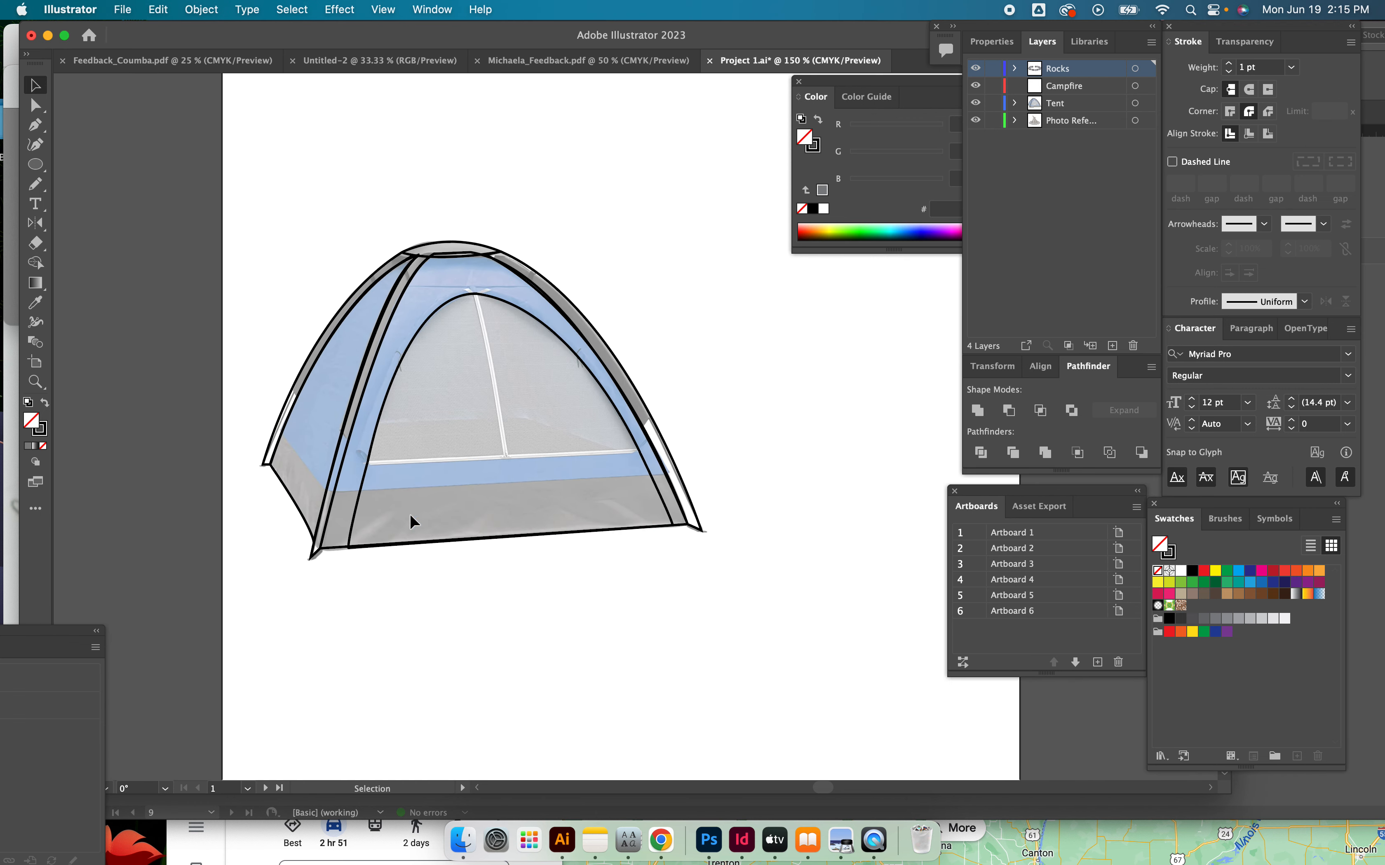
pyautogui.click(1015, 103)
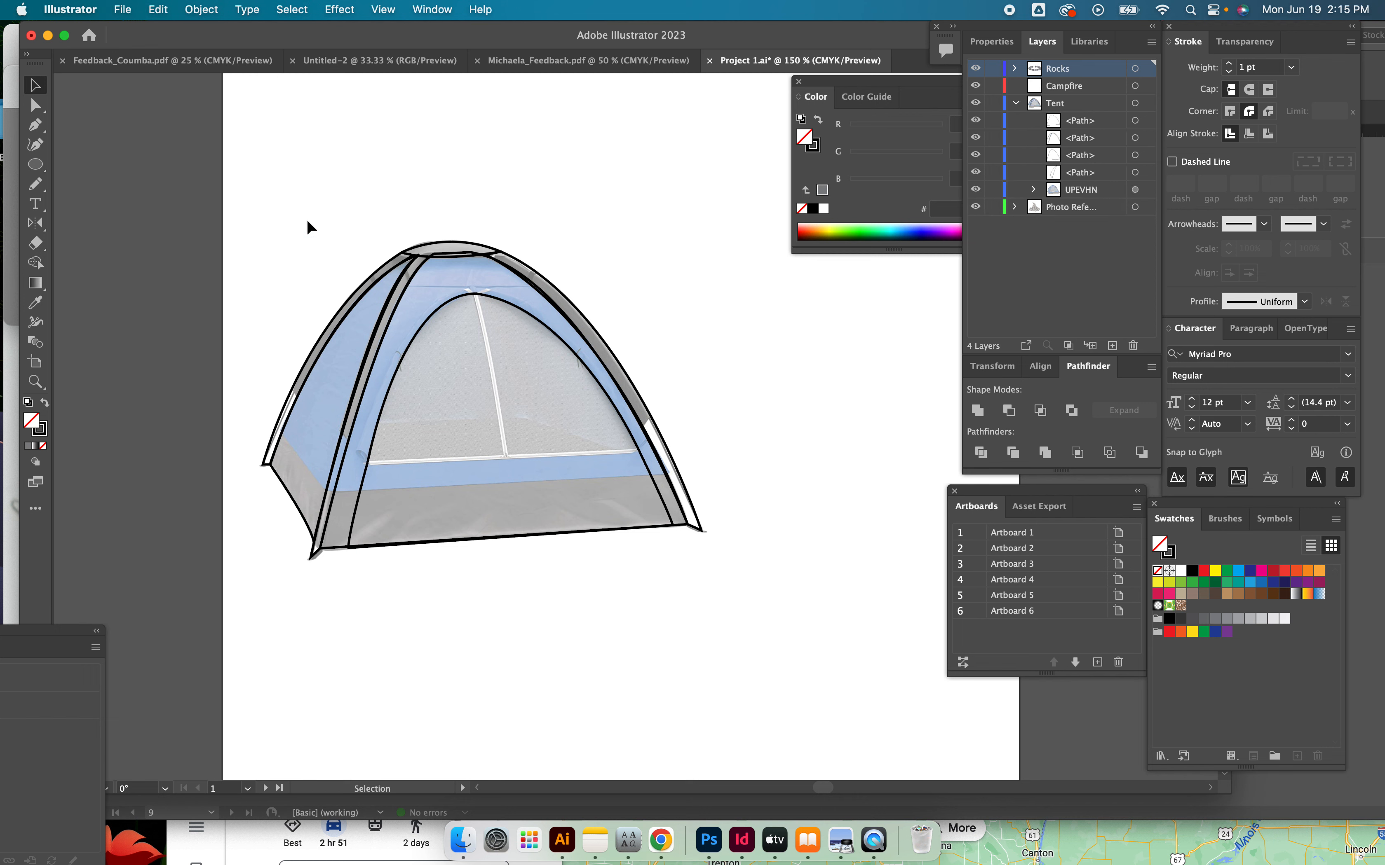
pyautogui.click(325, 255)
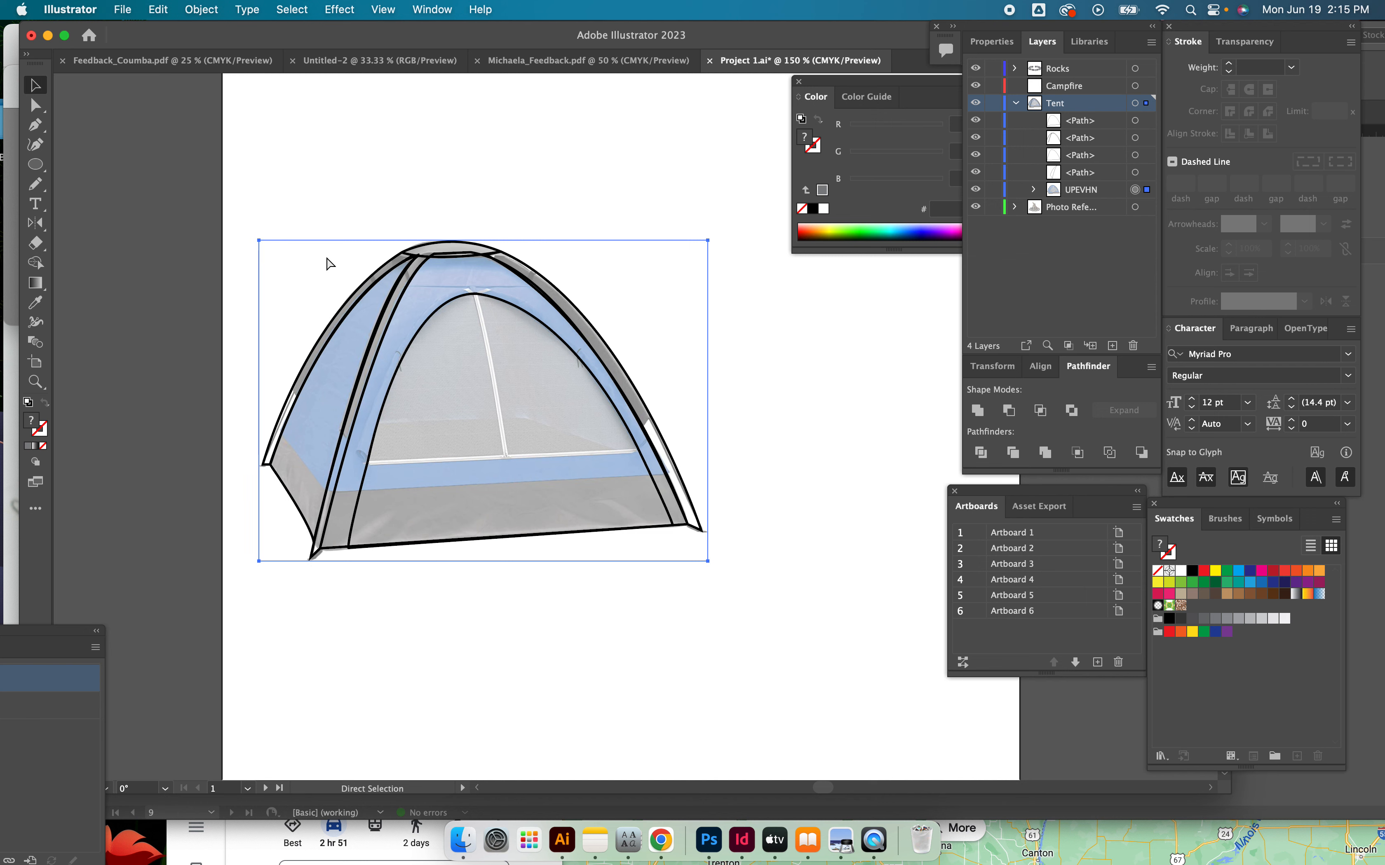
pyautogui.press('Delete')
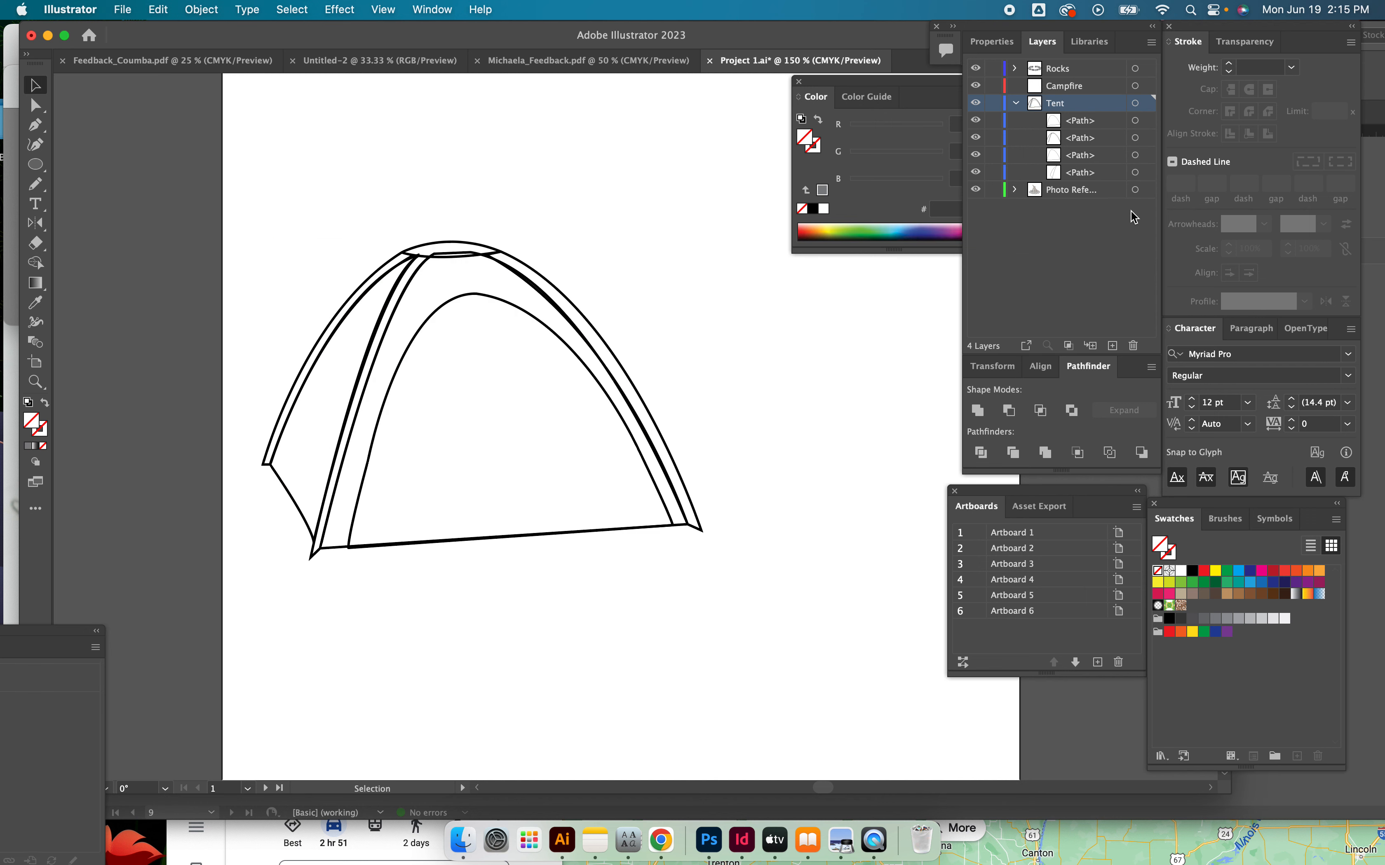
# Paste the tent photo in place on the photo reference layer and lock that layer
pyautogui.click(1082, 192)
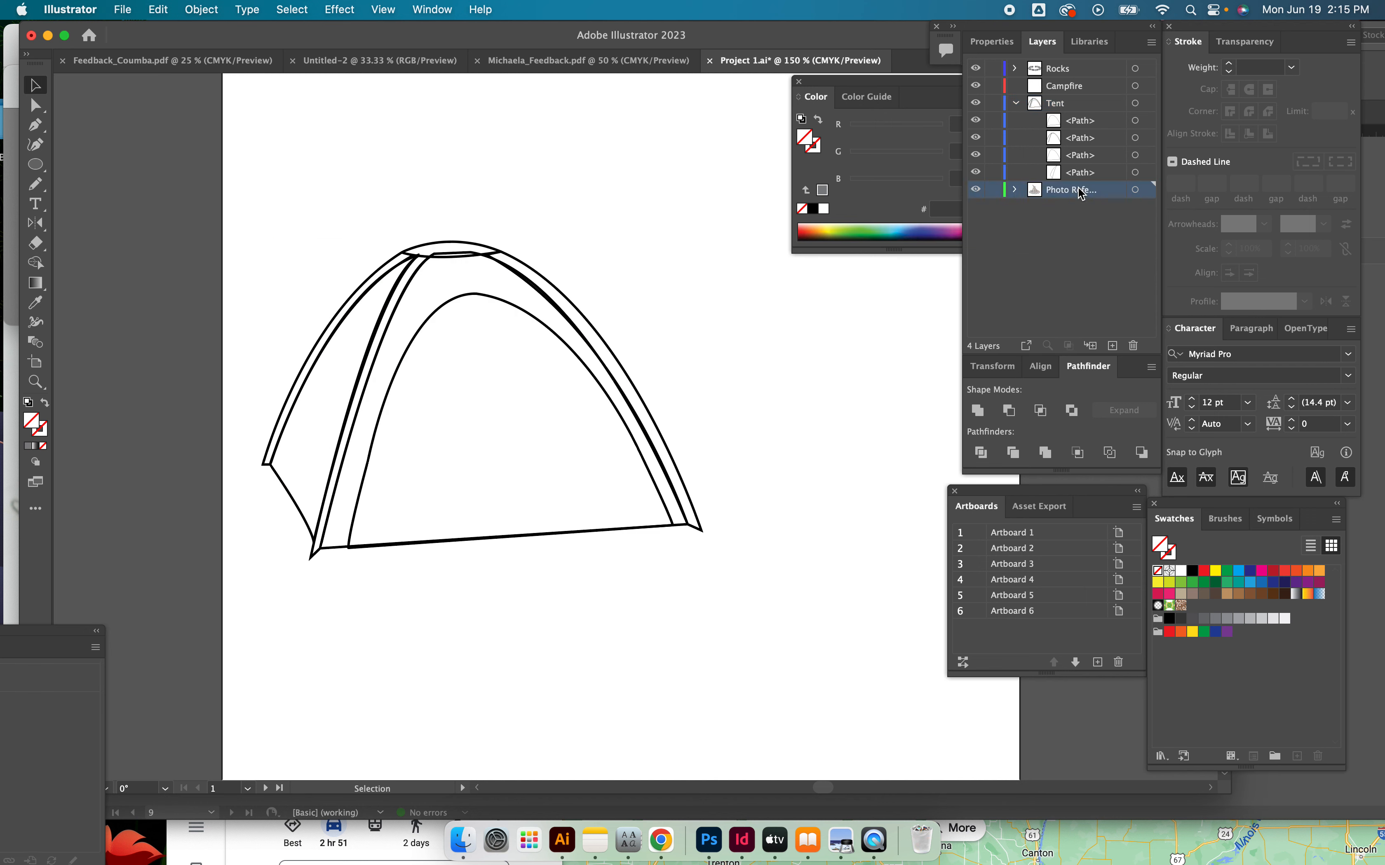
pyautogui.click(159, 9)
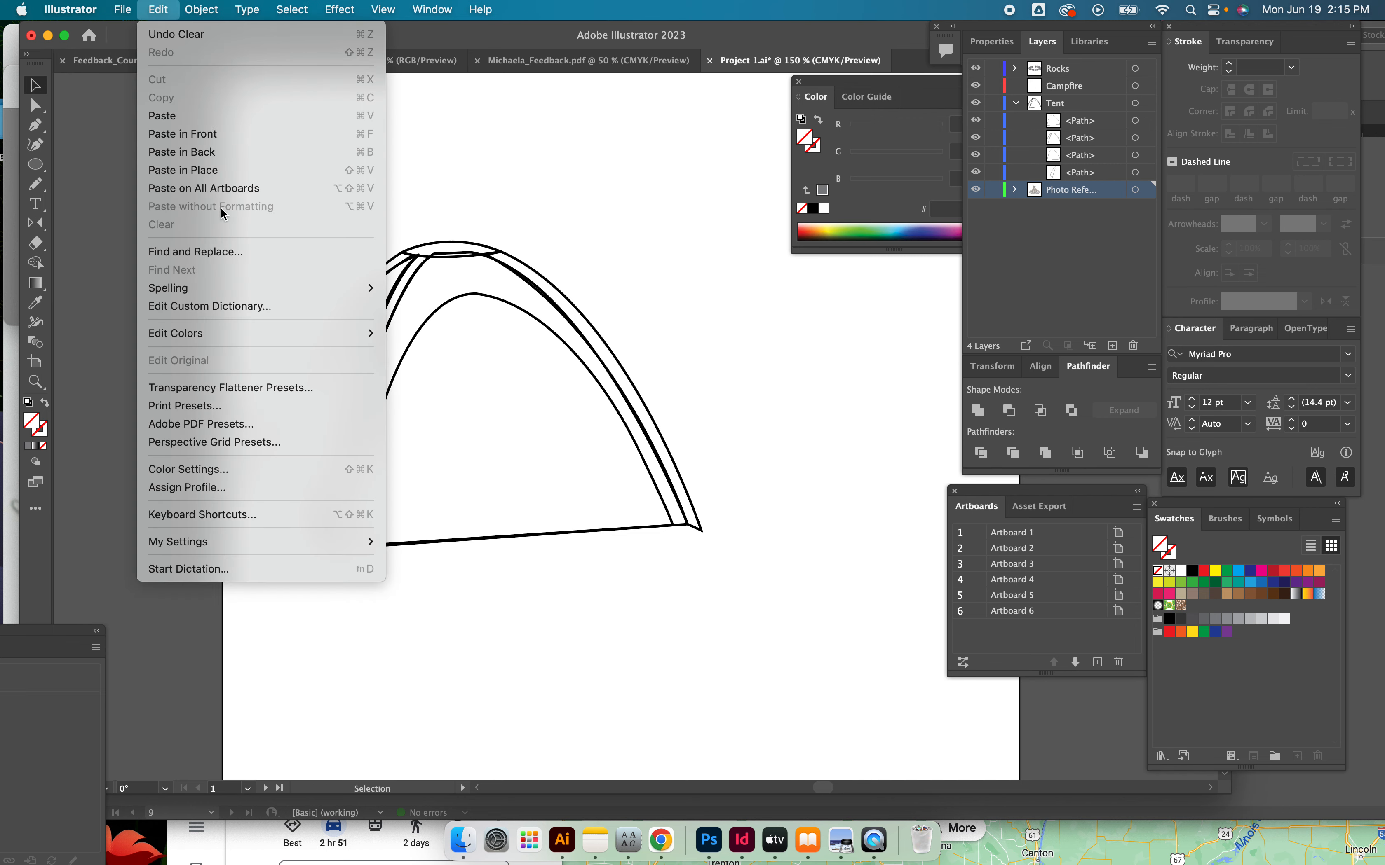
pyautogui.click(229, 174)
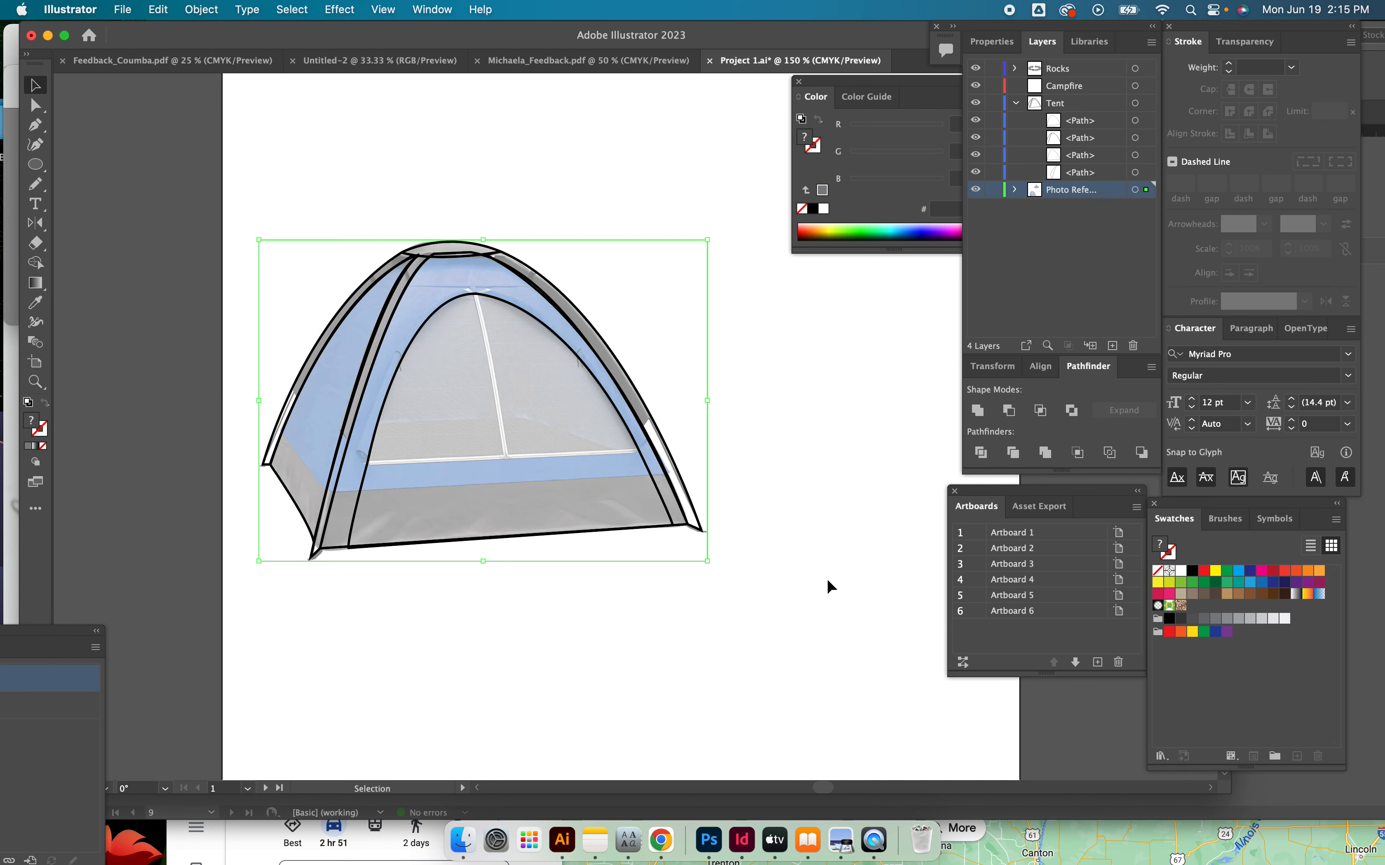
pyautogui.hscroll(5, 828, 581)
pyautogui.hscroll(-5, 828, 580)
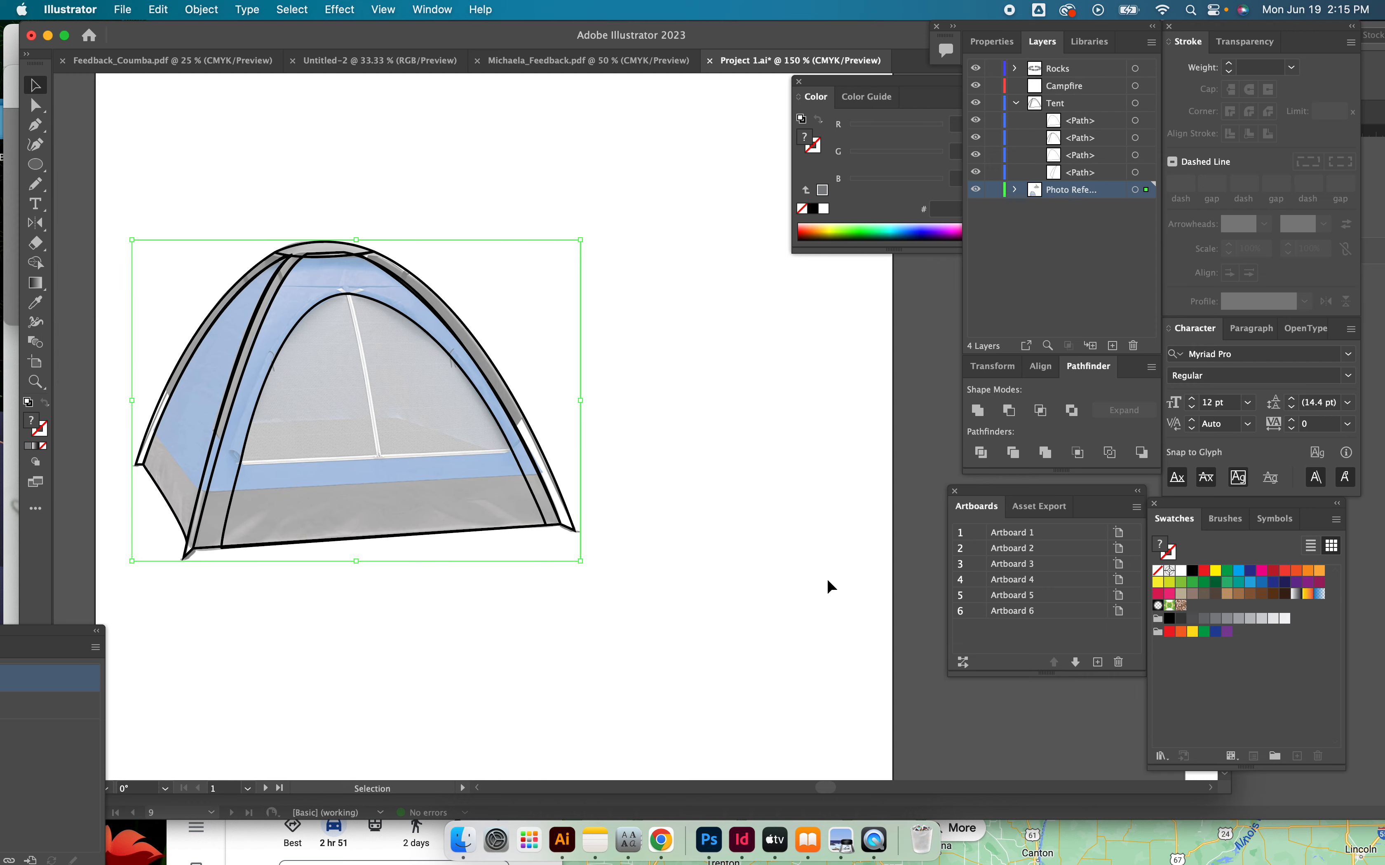
pyautogui.click(994, 190)
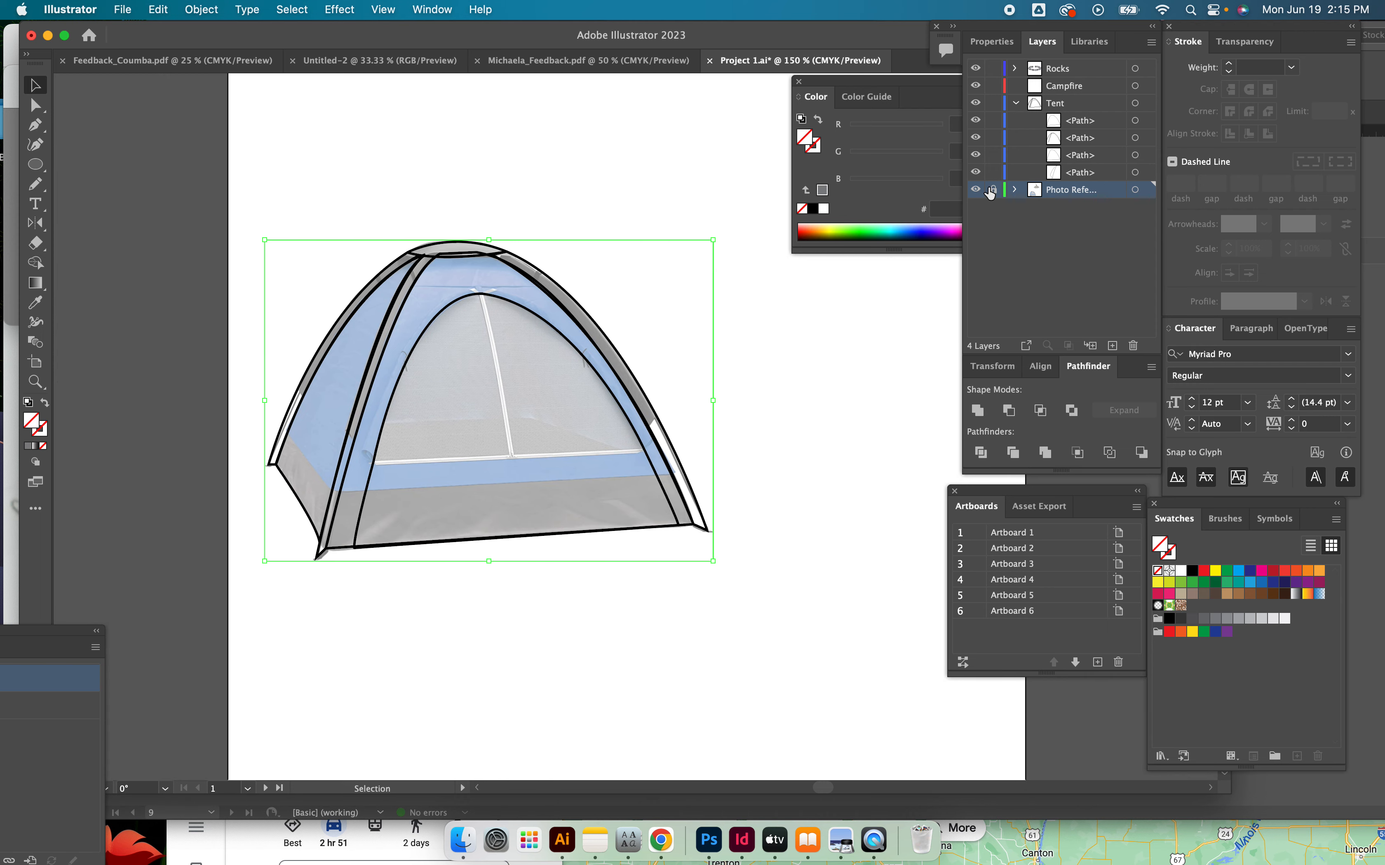
# Try moving all the tent outlines together off the photo, and the pole frame outline on its own
pyautogui.moveTo(277, 257)
pyautogui.mouseDown()
pyautogui.moveTo(713, 623)
pyautogui.moveTo(738, 613)
pyautogui.mouseUp()
pyautogui.moveTo(491, 256); pyautogui.dragTo(292, 277)
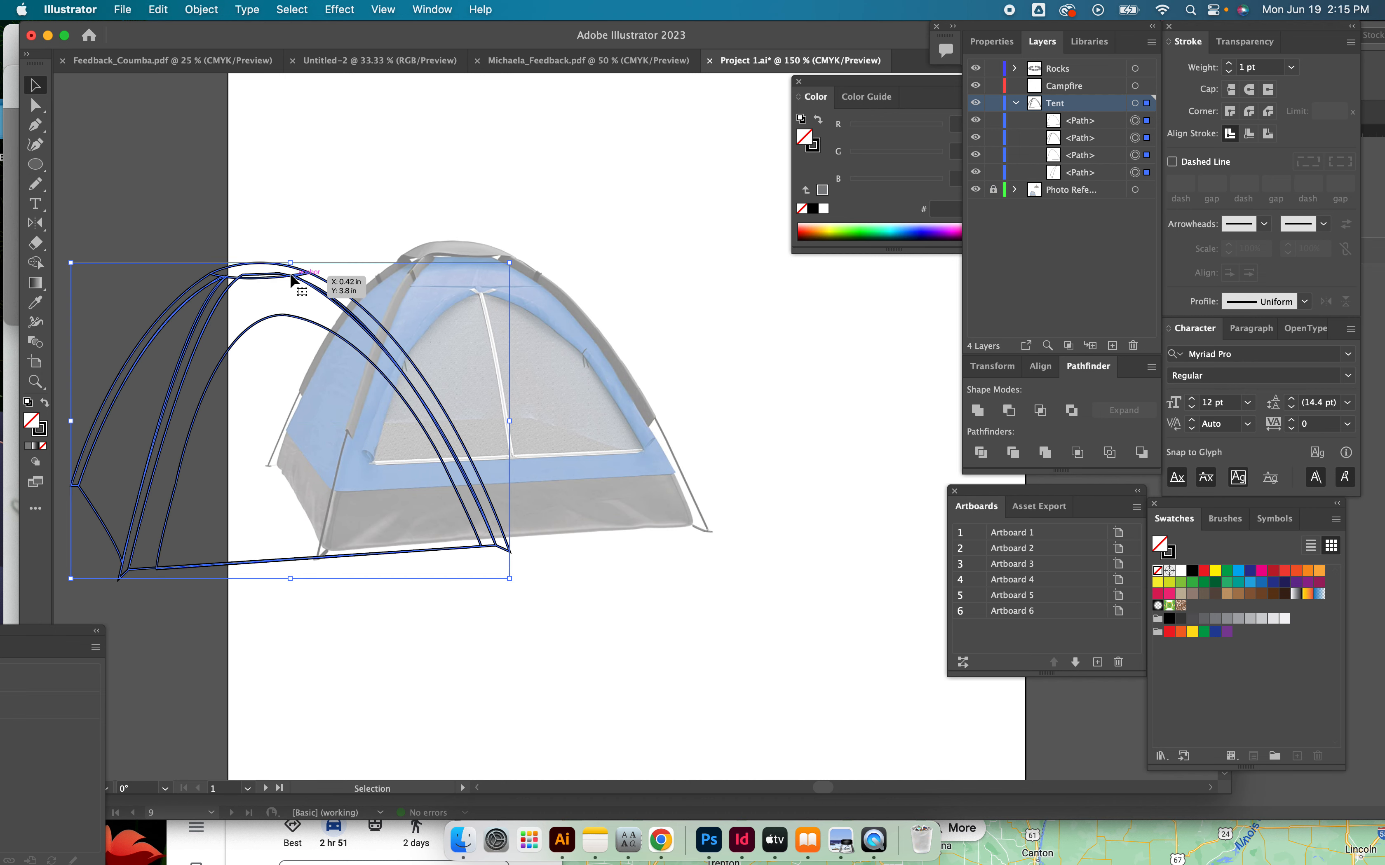
pyautogui.press('super+z')
pyautogui.click(896, 478)
pyautogui.moveTo(473, 244); pyautogui.dragTo(594, 209)
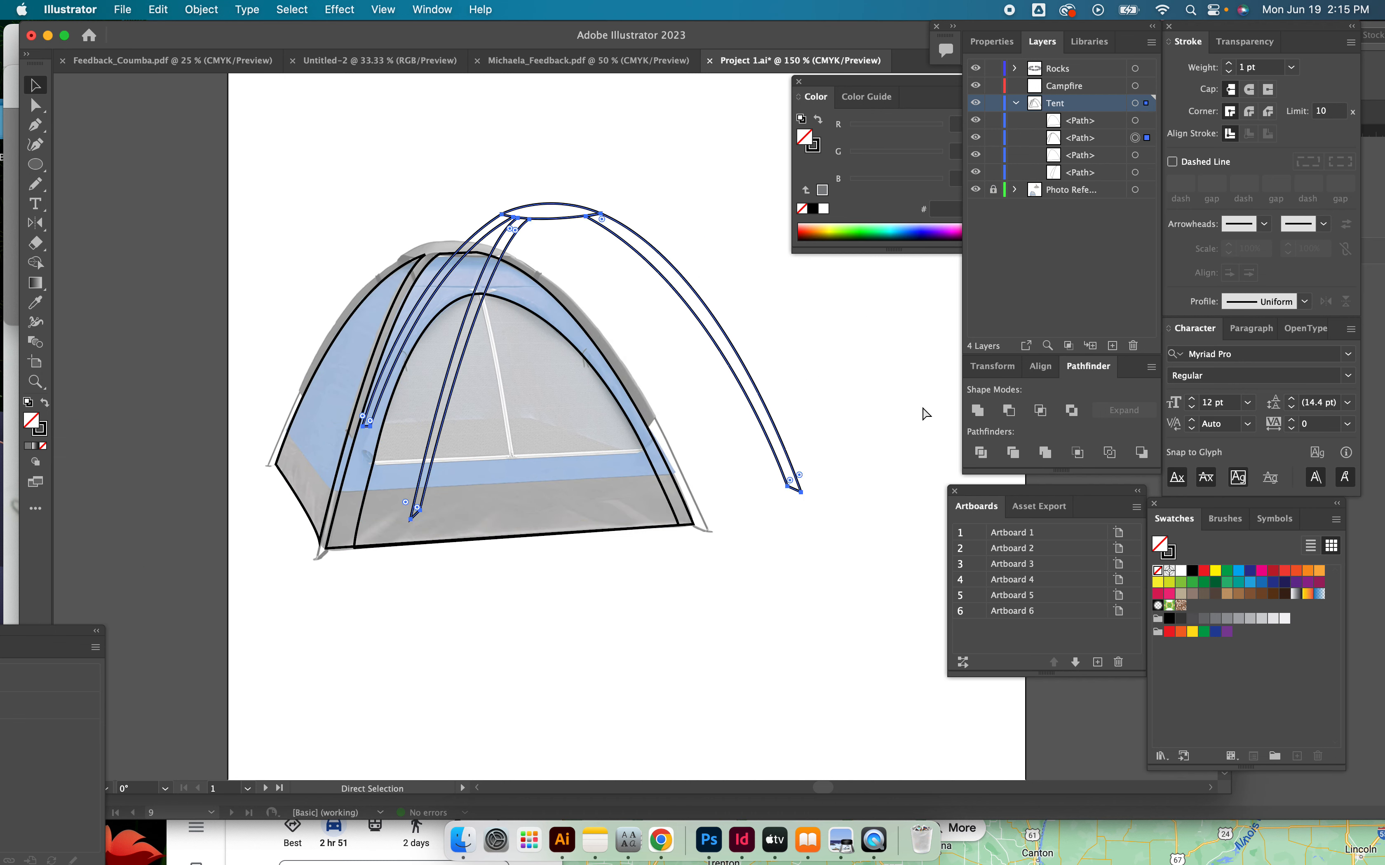
pyautogui.press('super+z')
# Isolate the pole frame outline, shift it off the tent to check its shape, and put it back over the photo
pyautogui.doubleClick(581, 313)
pyautogui.moveTo(580, 314); pyautogui.dragTo(698, 349)
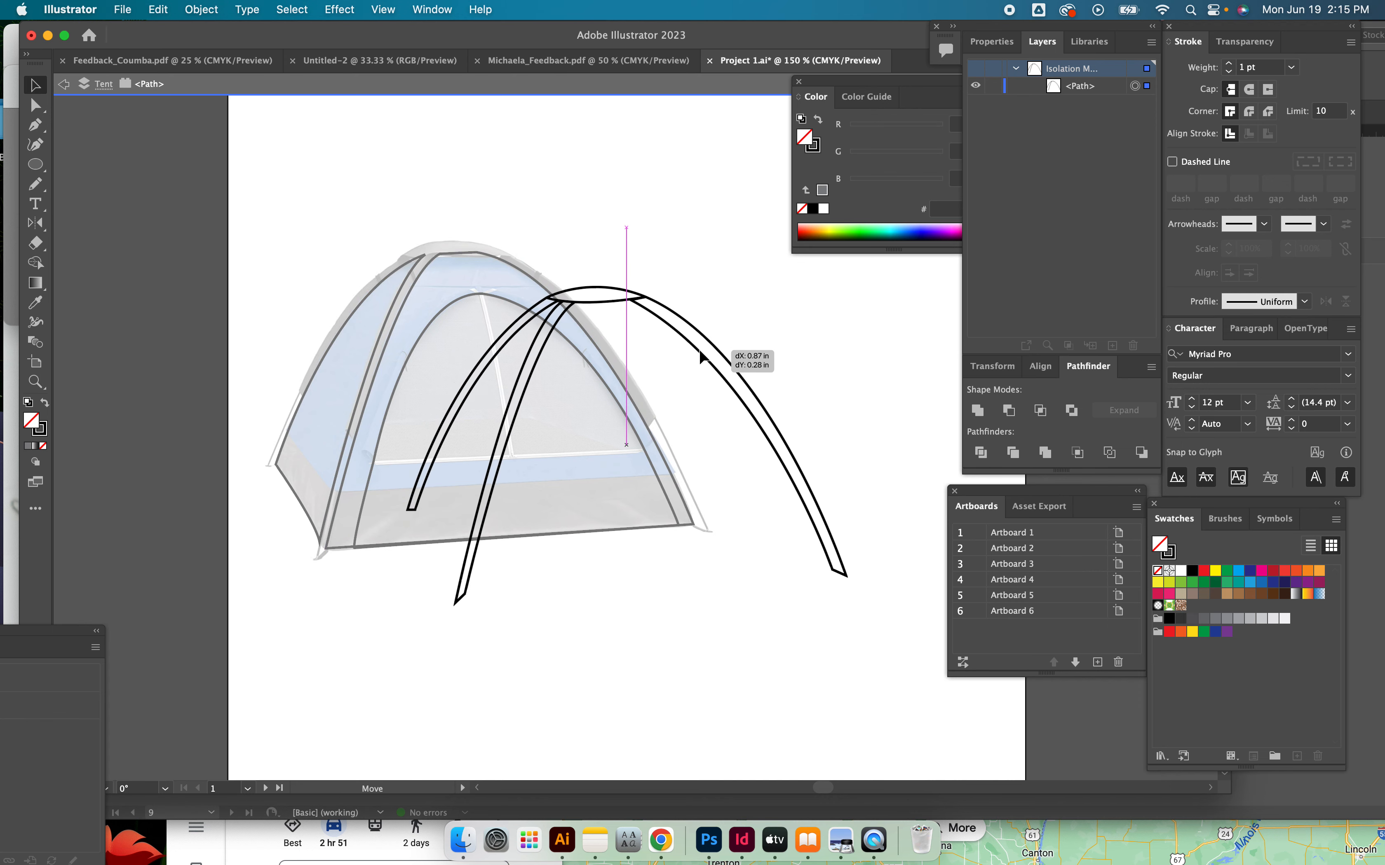
pyautogui.press('super+z')
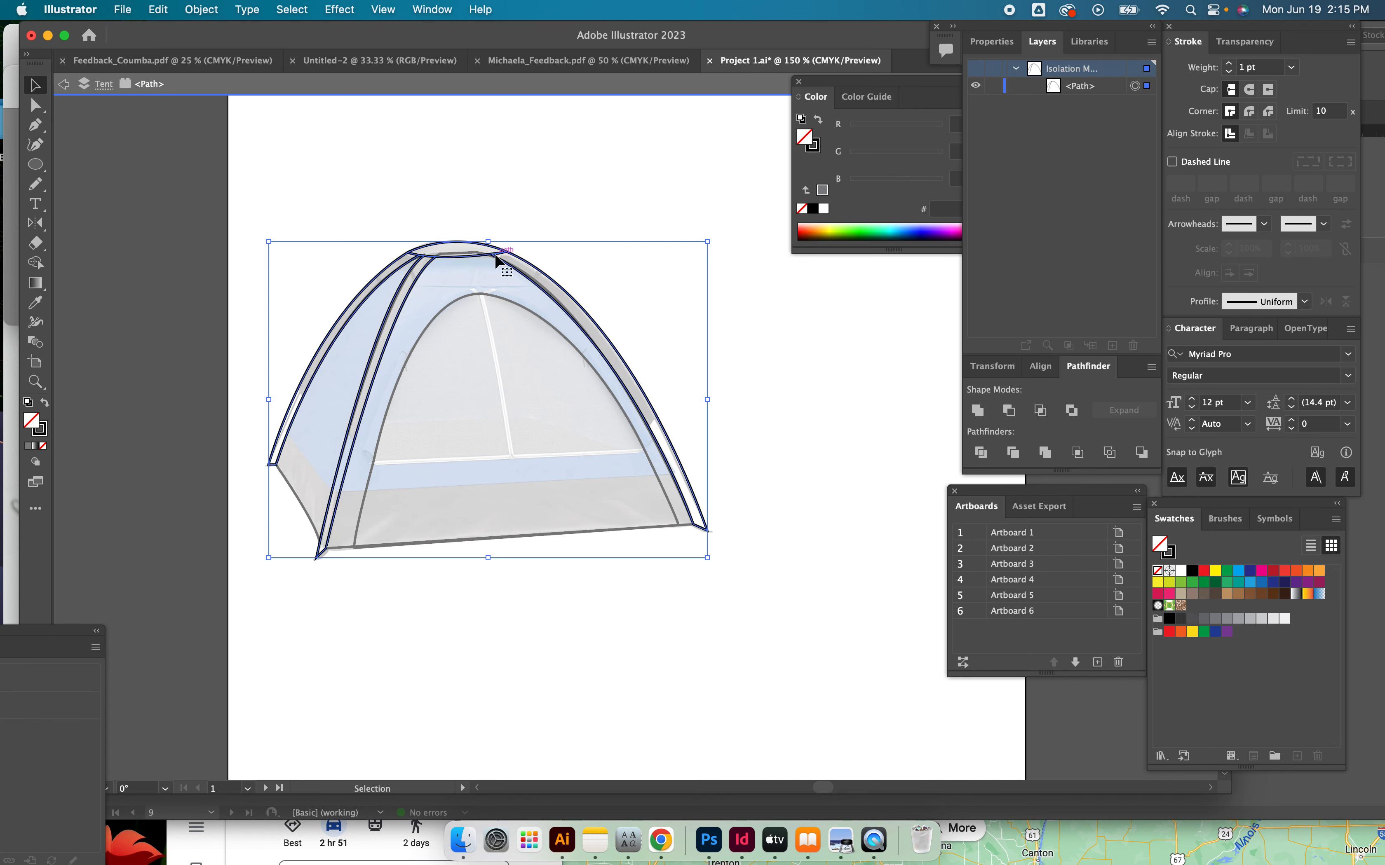
pyautogui.moveTo(504, 269); pyautogui.dragTo(505, 113)
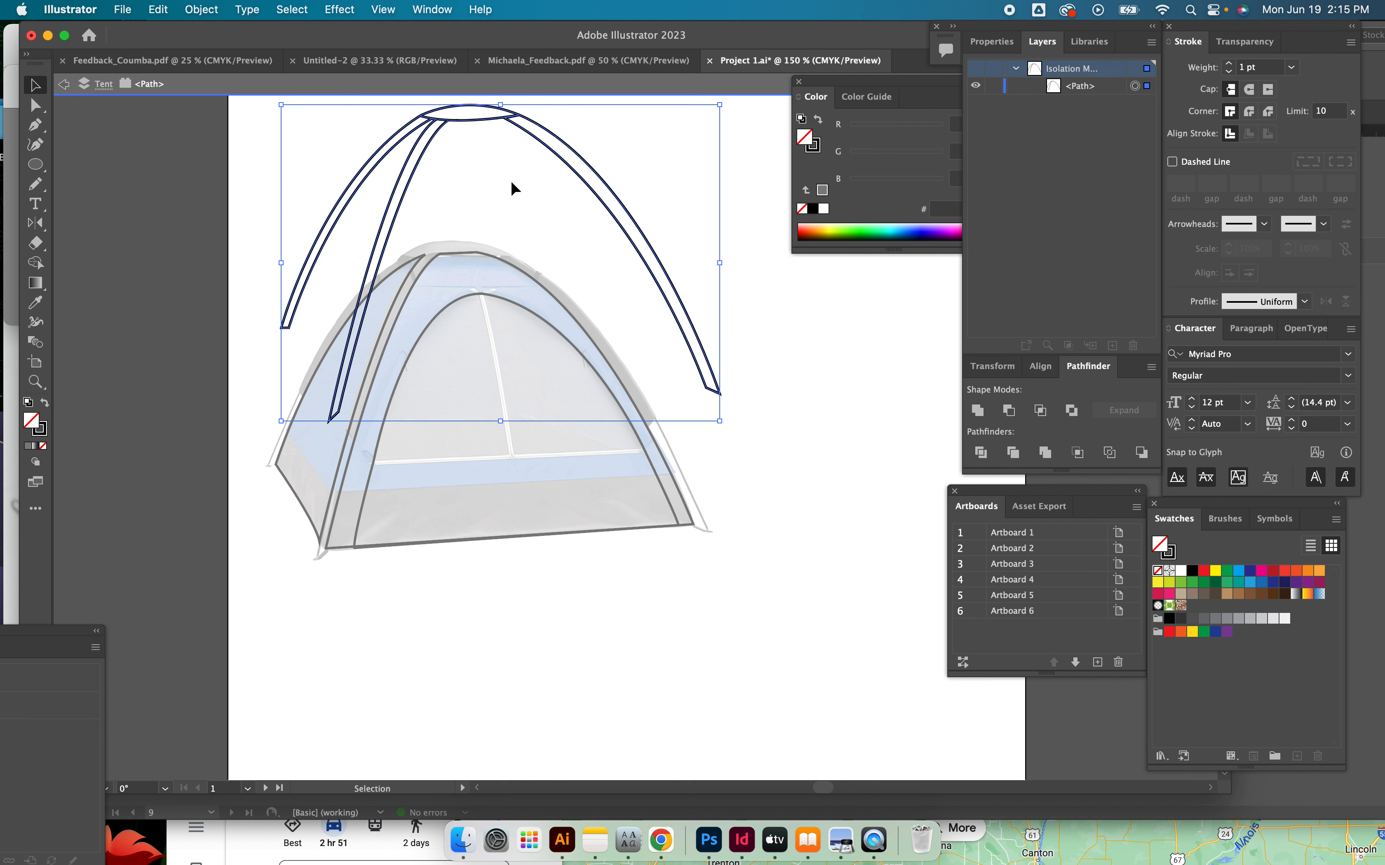
pyautogui.click(473, 199)
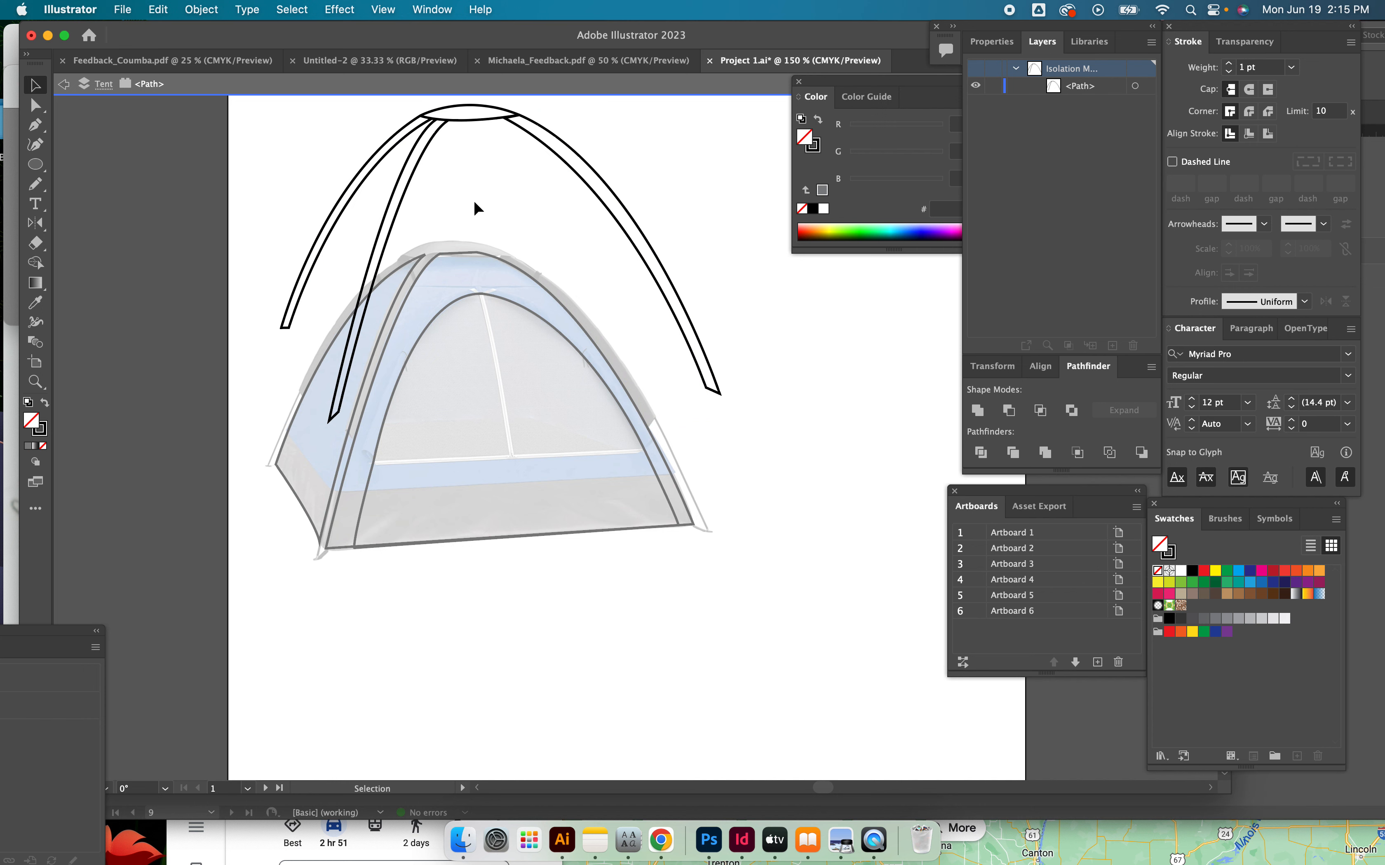
pyautogui.click(483, 117)
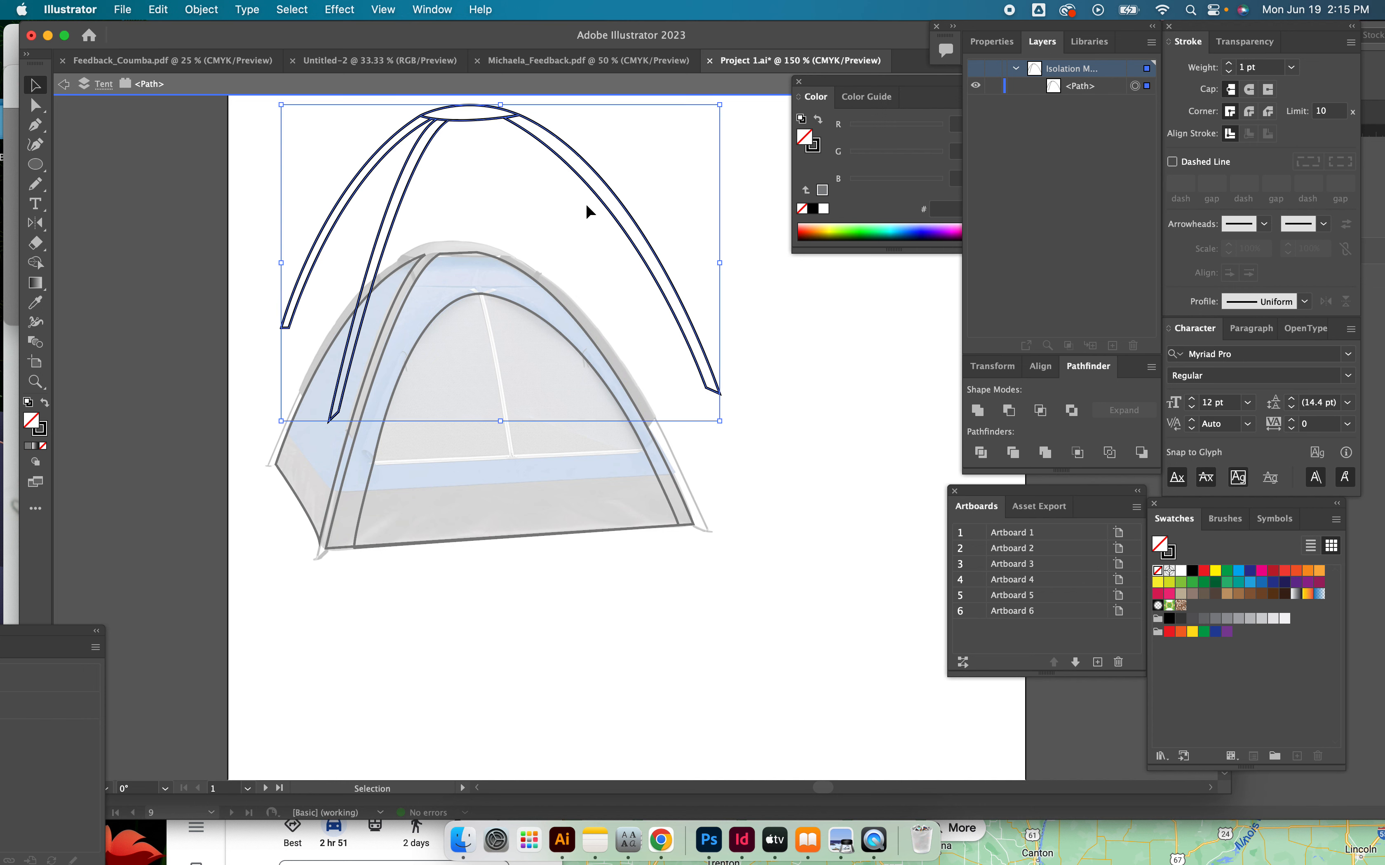
pyautogui.moveTo(571, 173); pyautogui.dragTo(564, 309)
# Delete the upper and lower curve segments at the tent's crown to separate the left poles from the right pole
pyautogui.click(36, 105)
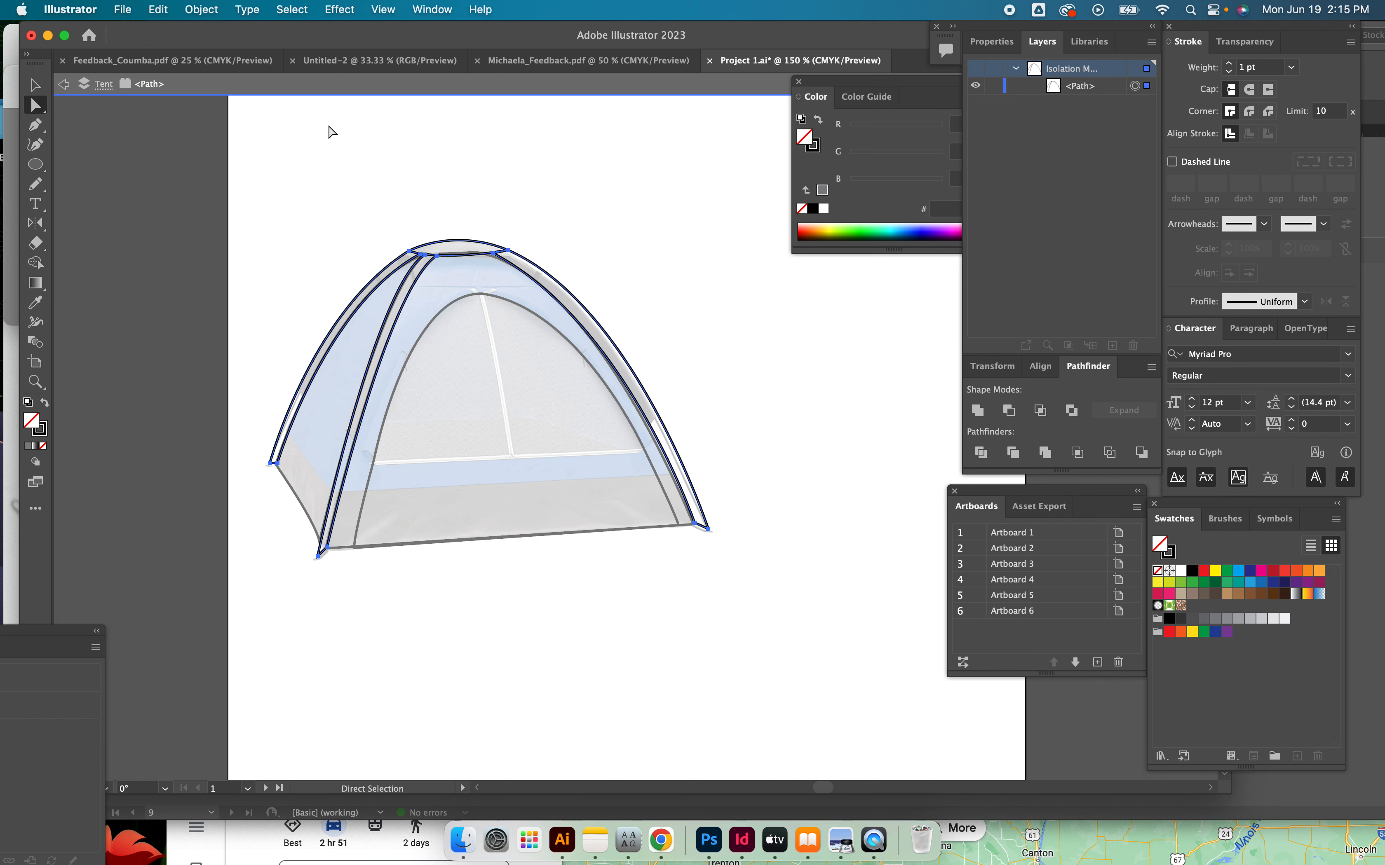
pyautogui.click(461, 246)
pyautogui.press('Delete')
pyautogui.click(570, 212)
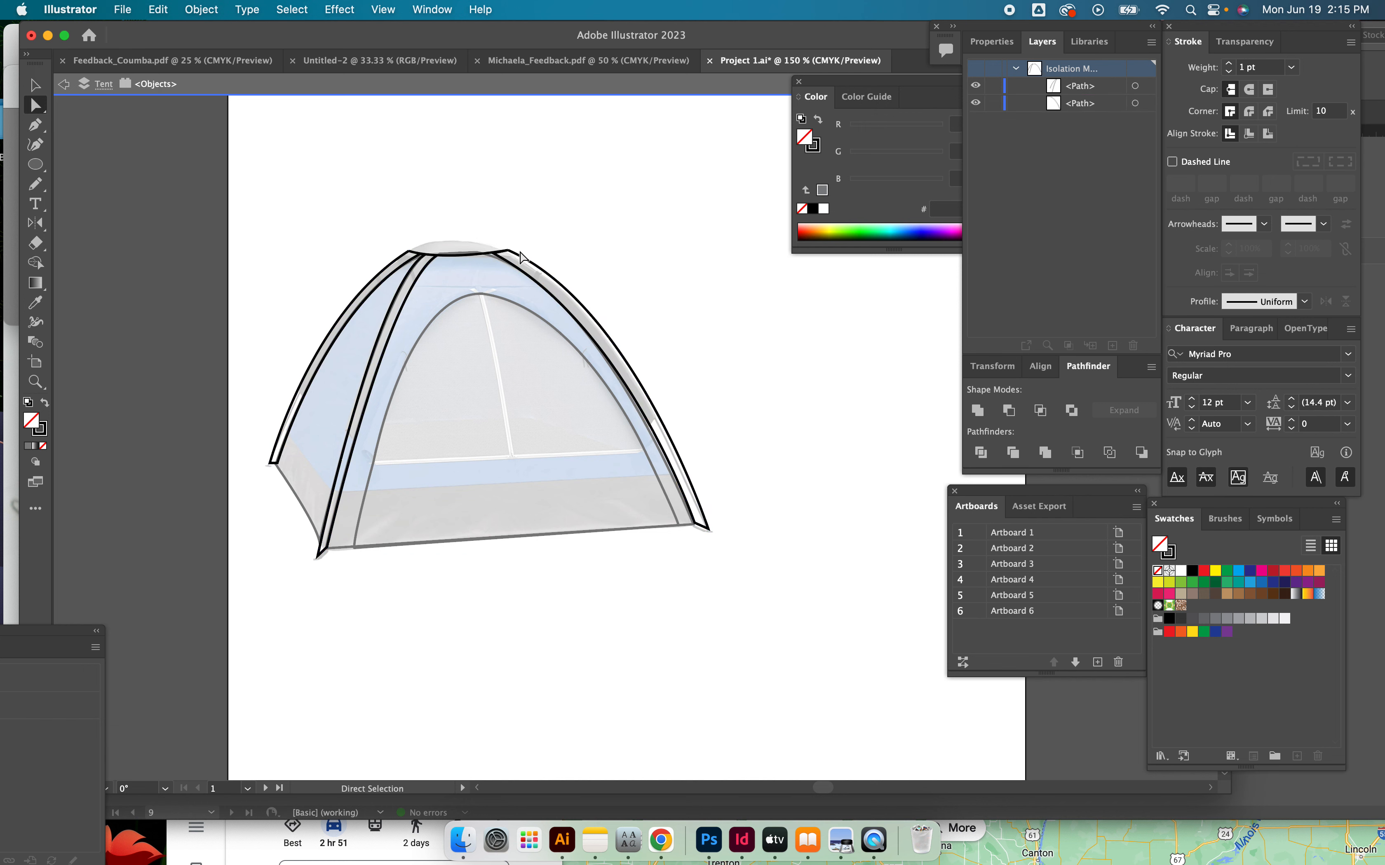
pyautogui.click(472, 255)
pyautogui.press('Delete')
pyautogui.click(599, 231)
# Close the left pole outline with a Pen tool segment joining its two open end points at the crown
pyautogui.moveTo(410, 252); pyautogui.dragTo(409, 250)
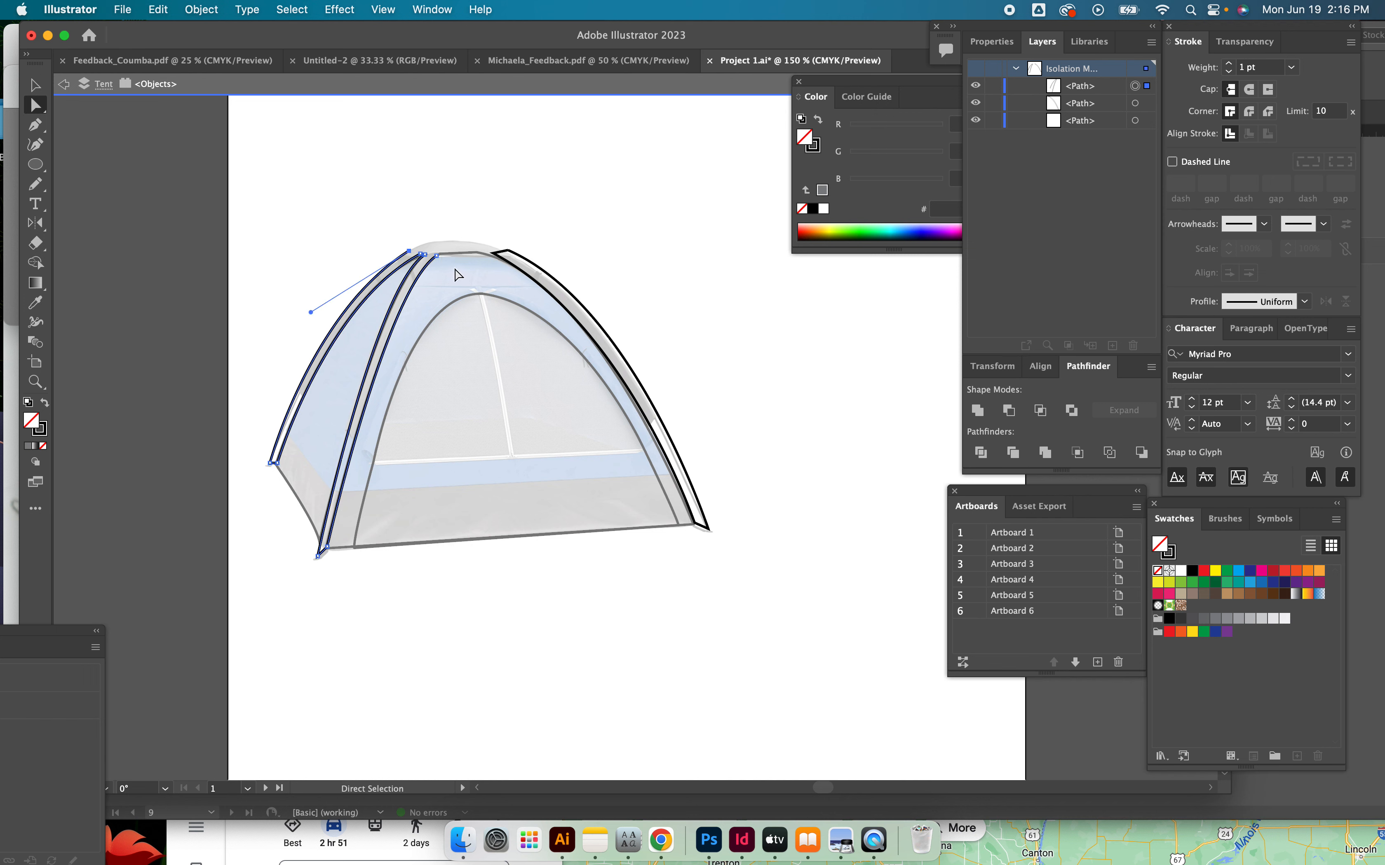
pyautogui.click(35, 124)
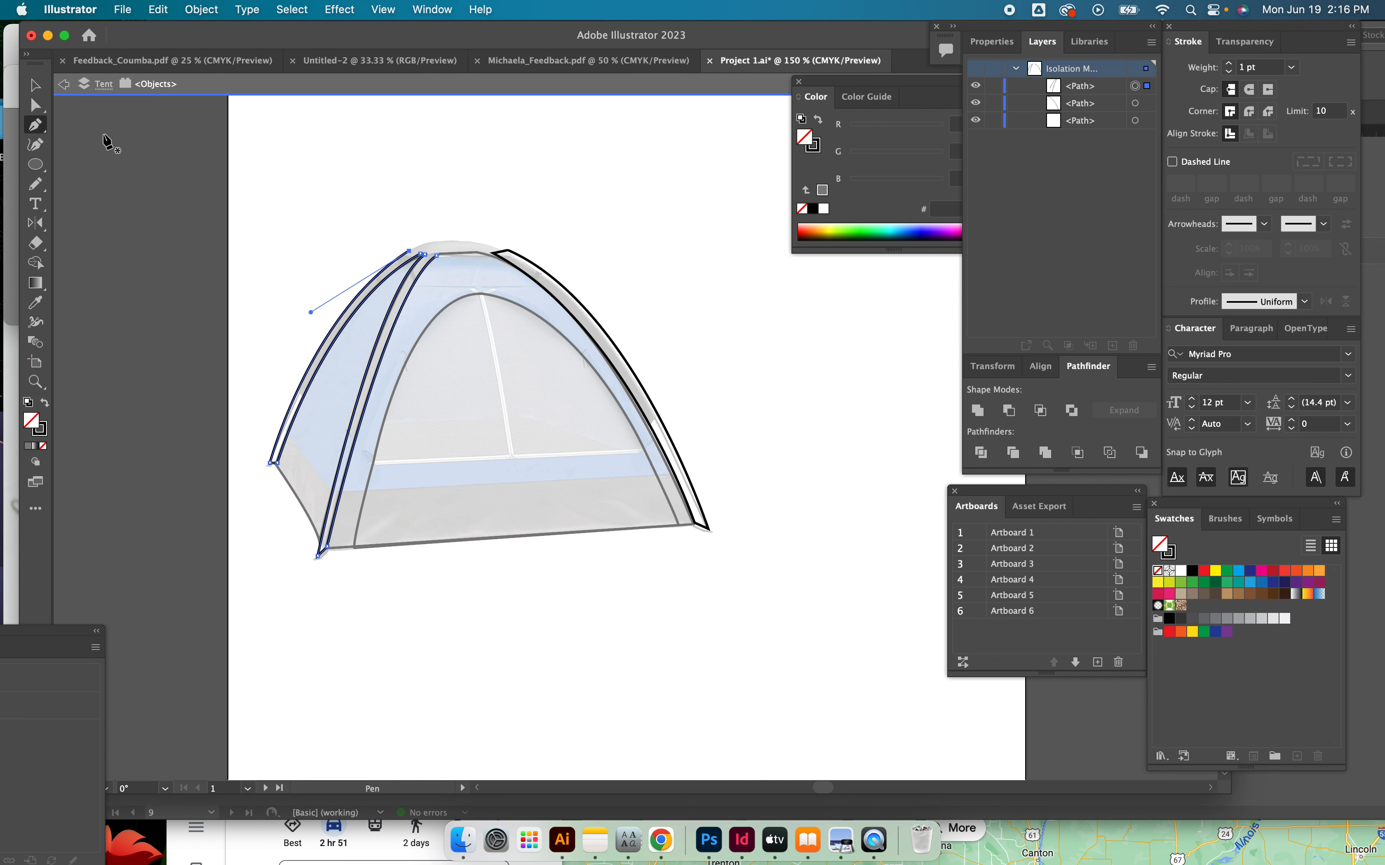
pyautogui.click(410, 252)
pyautogui.click(437, 256)
pyautogui.click(35, 105)
# Swap fill and stroke on the left pole outline so it has a black fill and no stroke
pyautogui.click(313, 214)
pyautogui.click(424, 277)
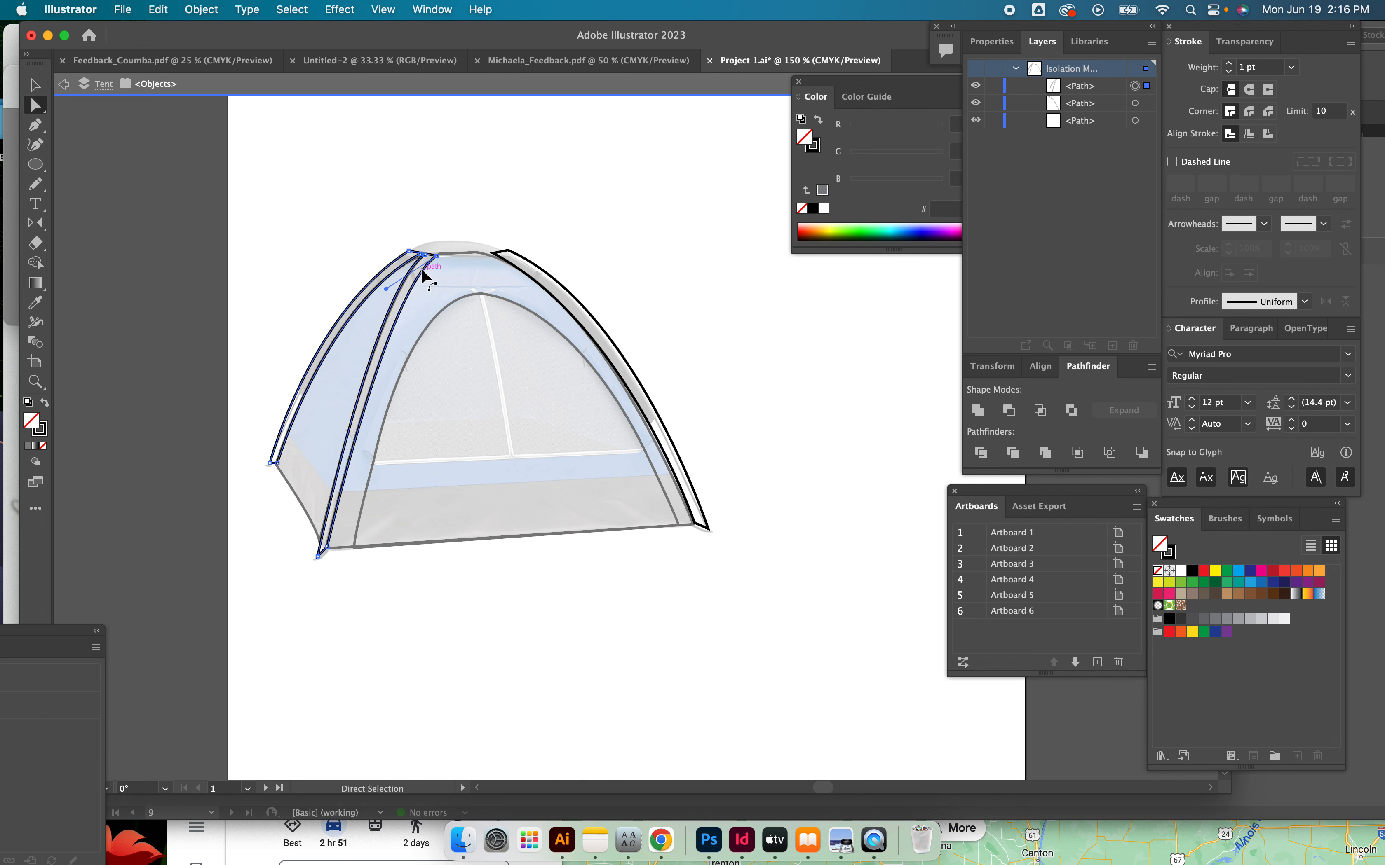
pyautogui.click(45, 404)
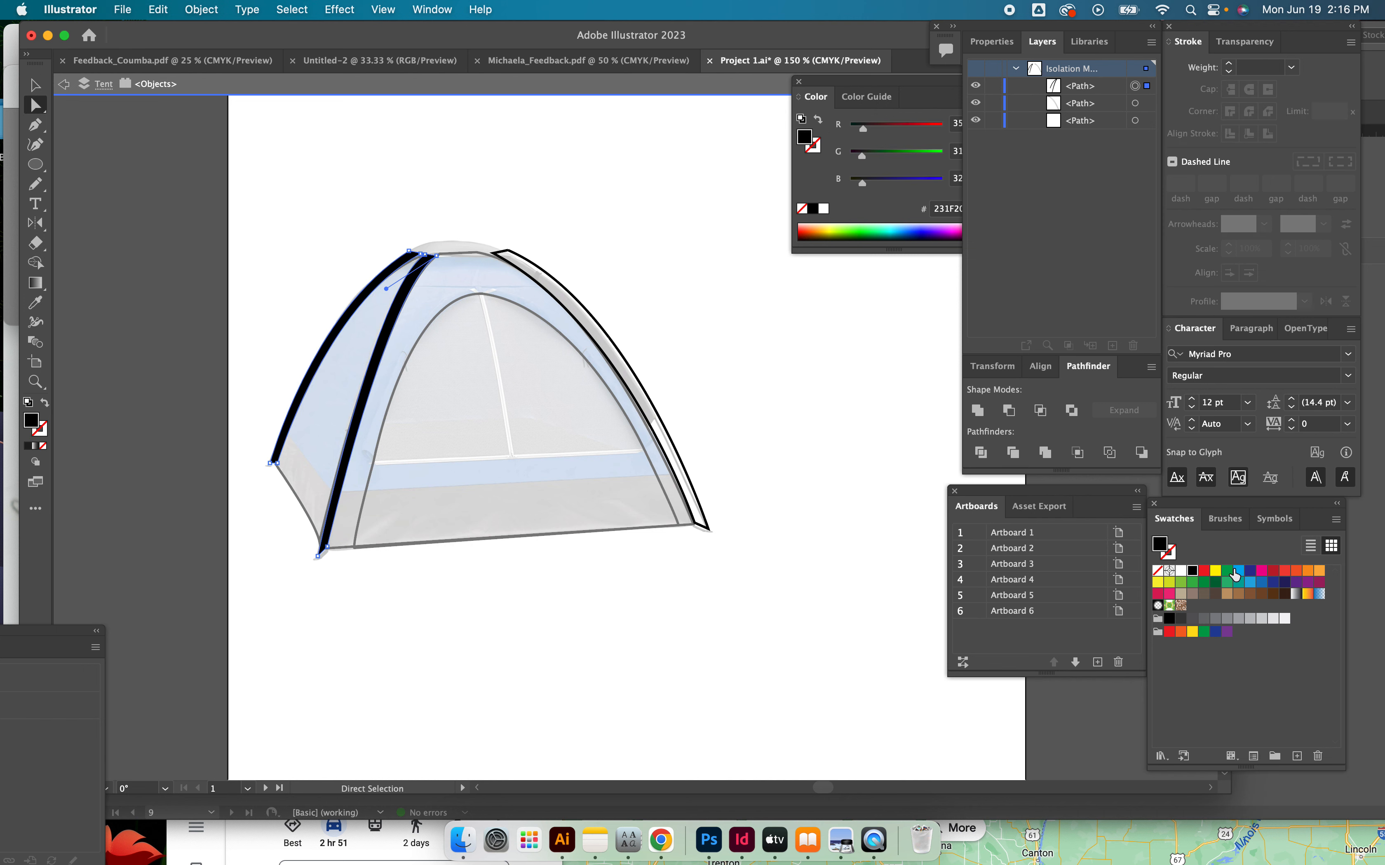
# Fill the left poles with medium gray, and swap the right pole's stroke for a fill in the same gray
pyautogui.click(1214, 622)
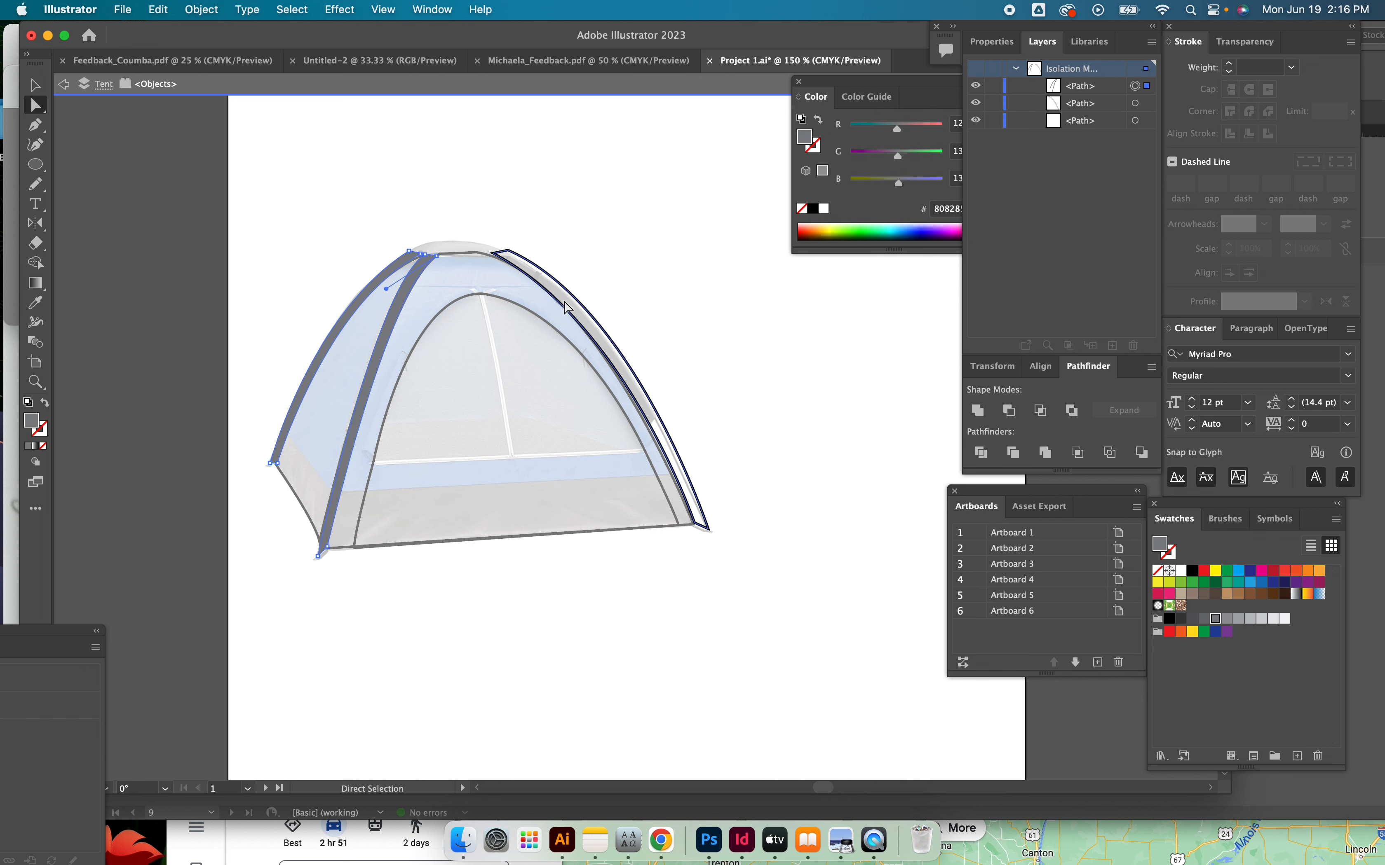
pyautogui.click(577, 302)
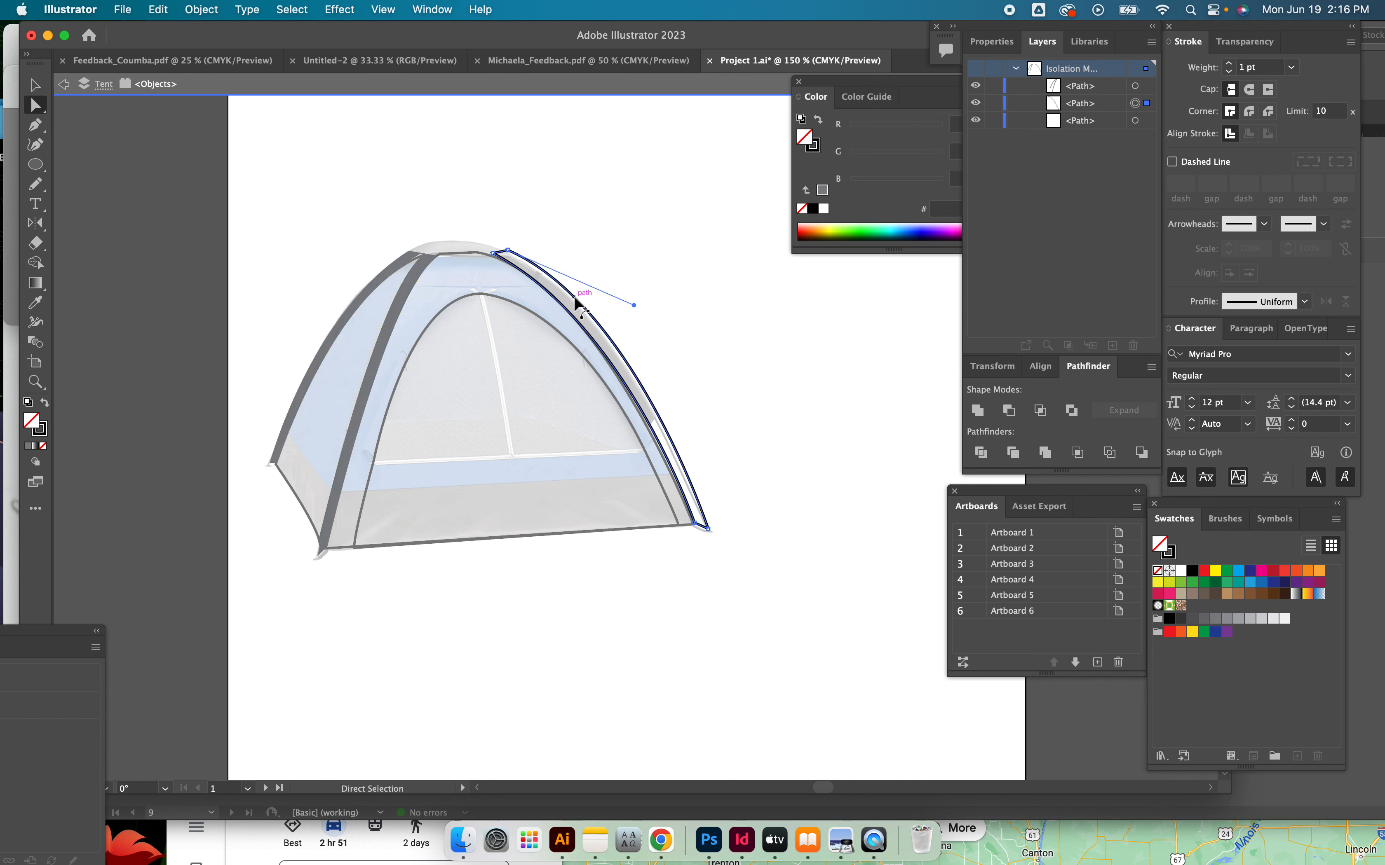
pyautogui.click(45, 403)
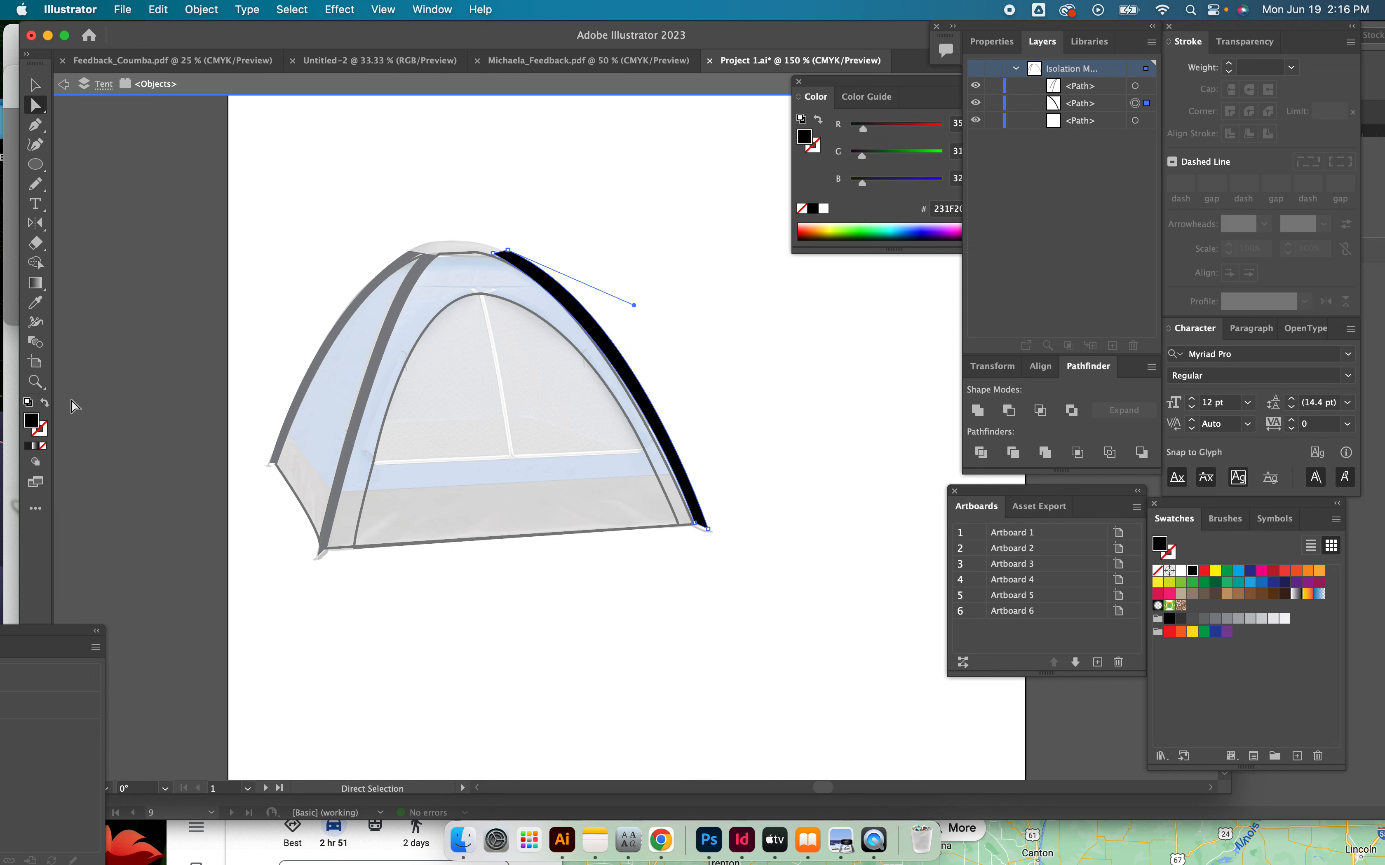
pyautogui.click(1216, 620)
pyautogui.click(487, 565)
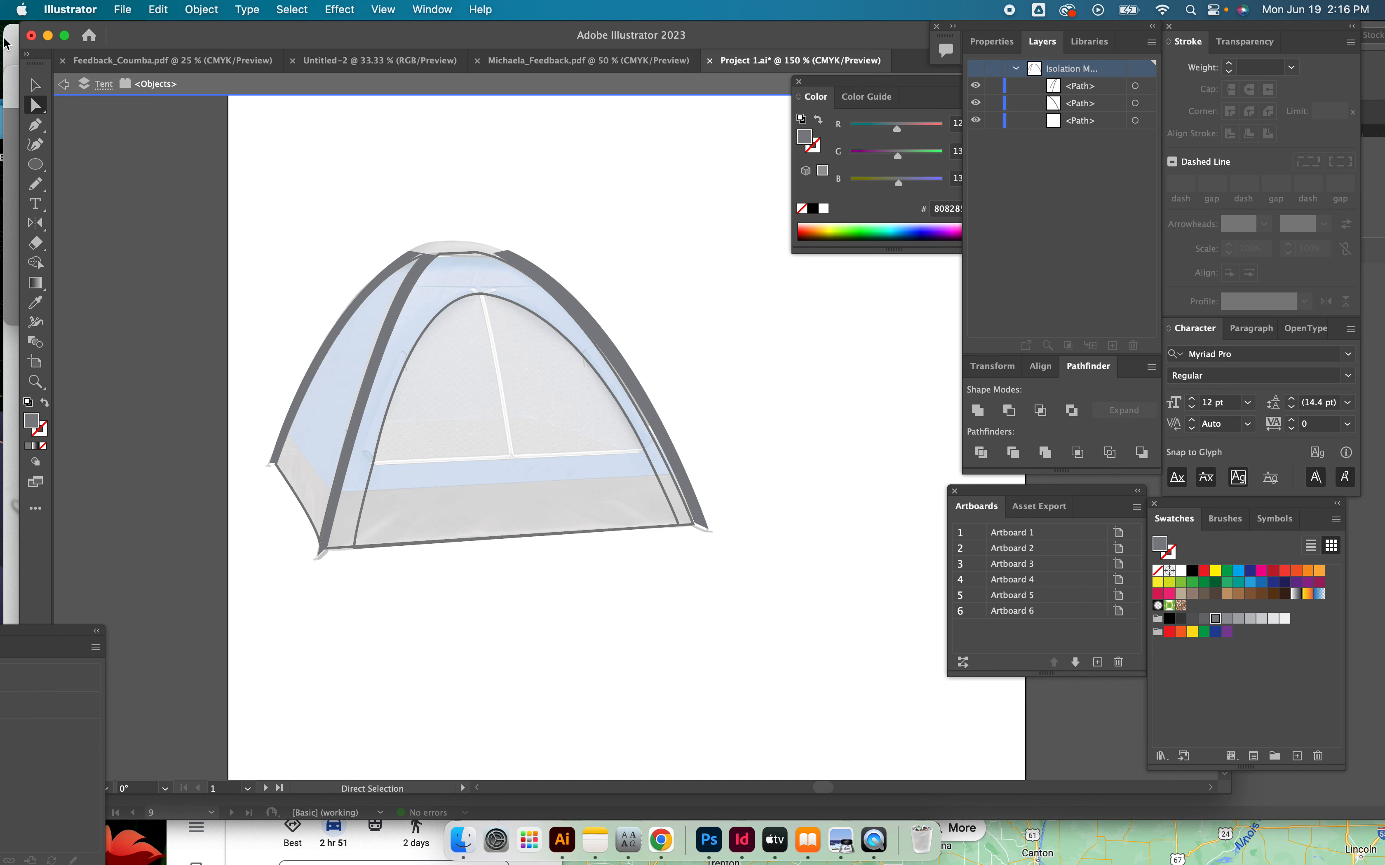
pyautogui.click(35, 85)
pyautogui.moveTo(253, 182); pyautogui.dragTo(826, 693)
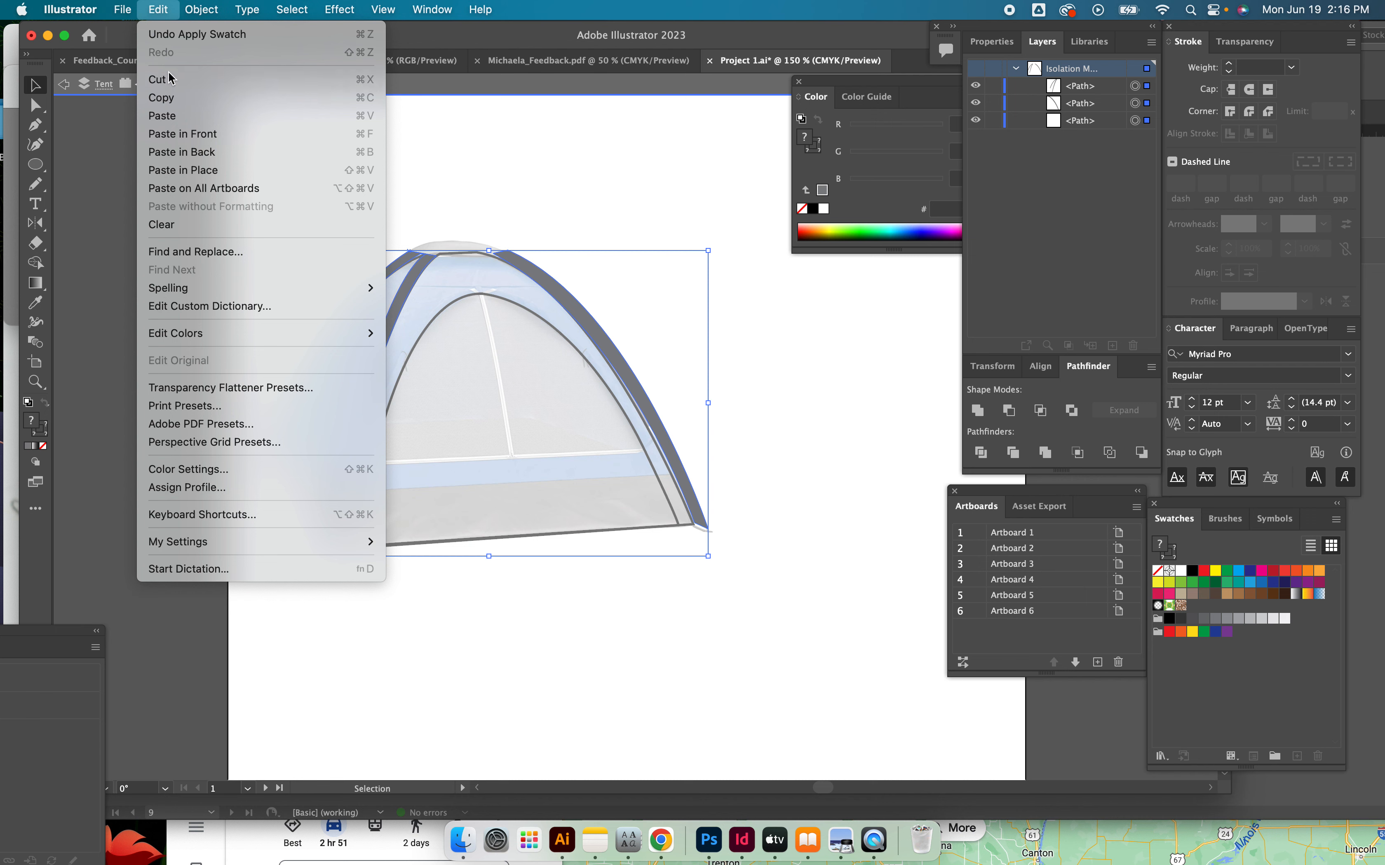
pyautogui.click(168, 73)
pyautogui.press('super+f')
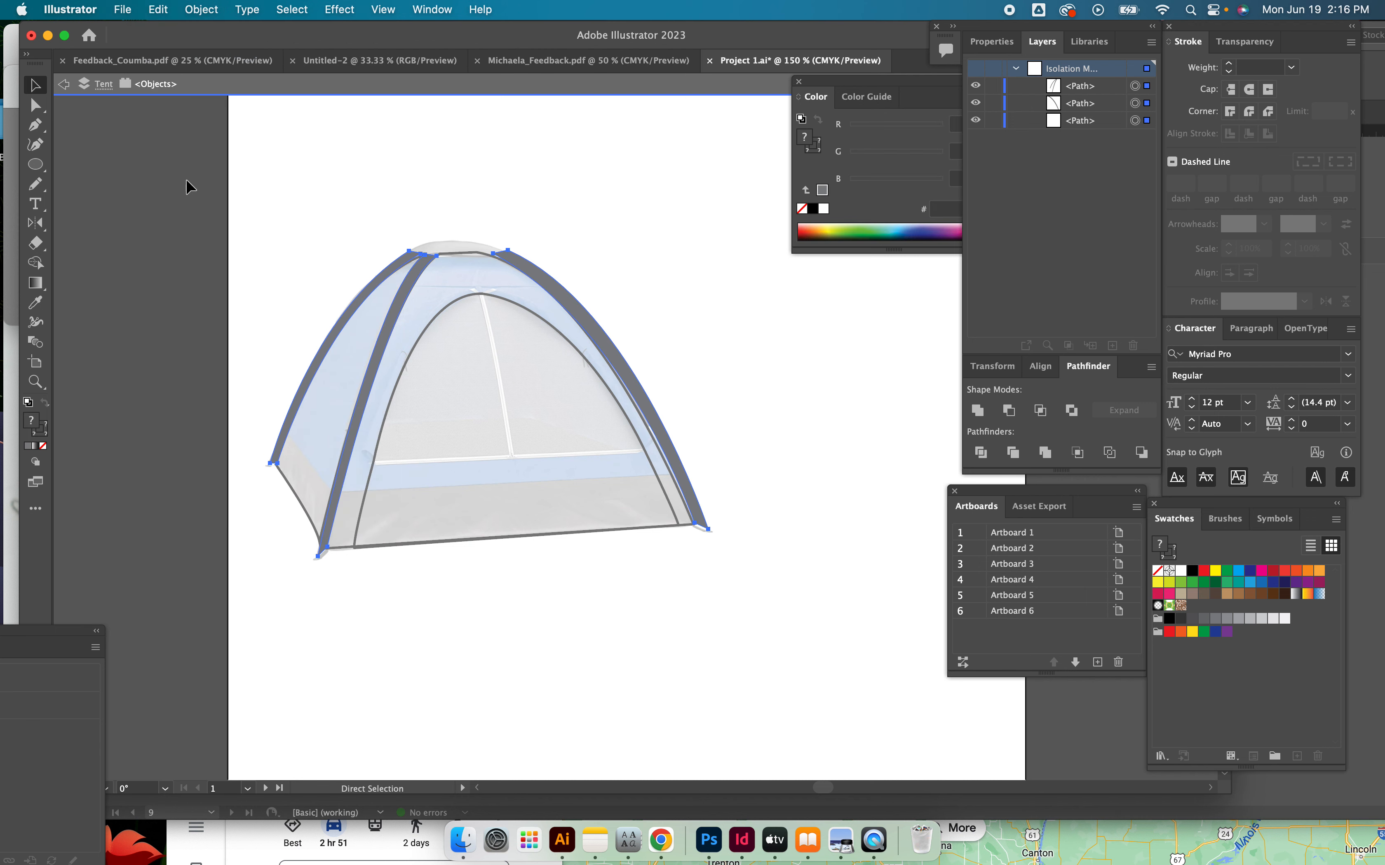
pyautogui.click(204, 8)
pyautogui.click(707, 255)
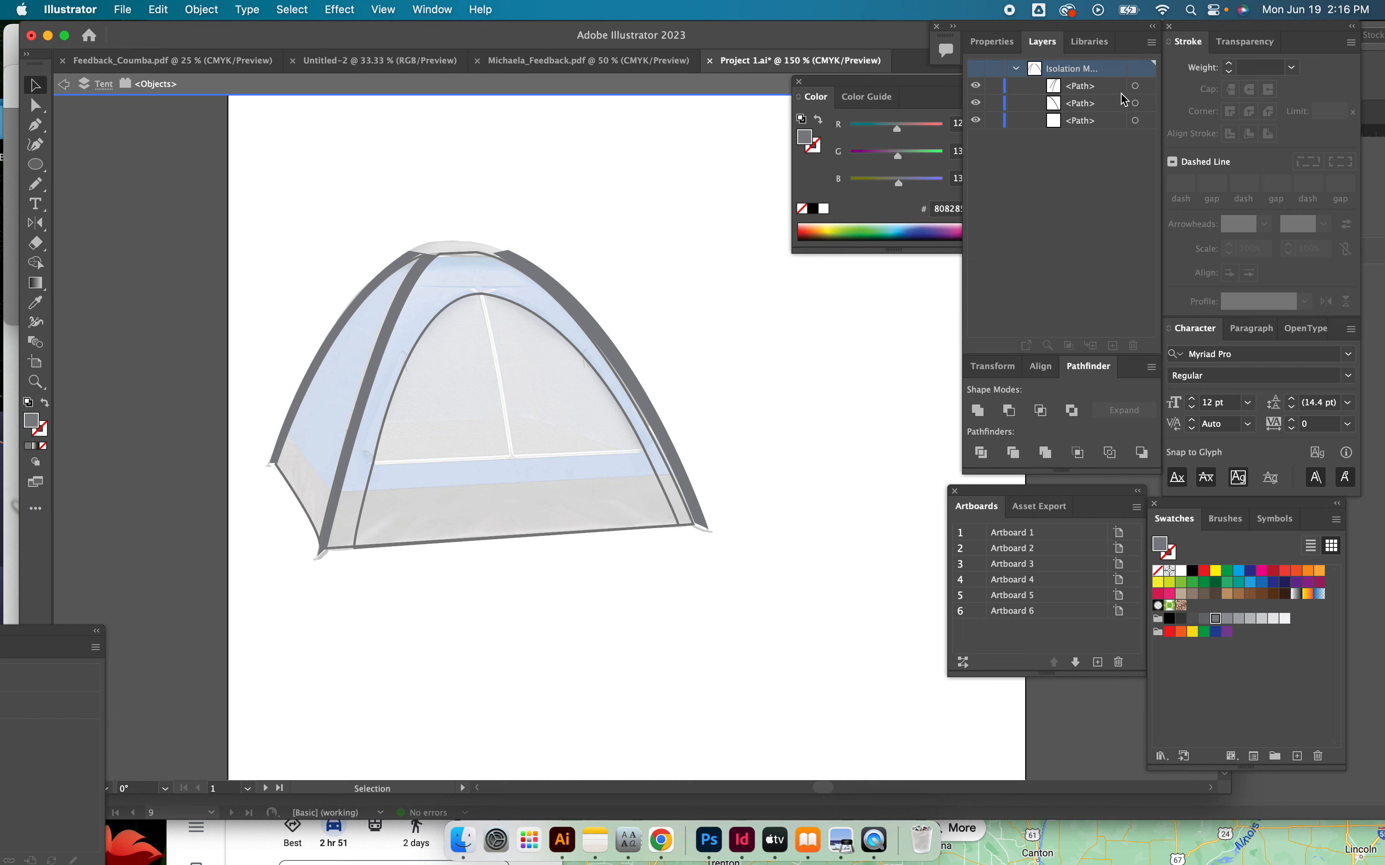
pyautogui.moveTo(243, 167); pyautogui.dragTo(450, 581)
pyautogui.press('super+z')
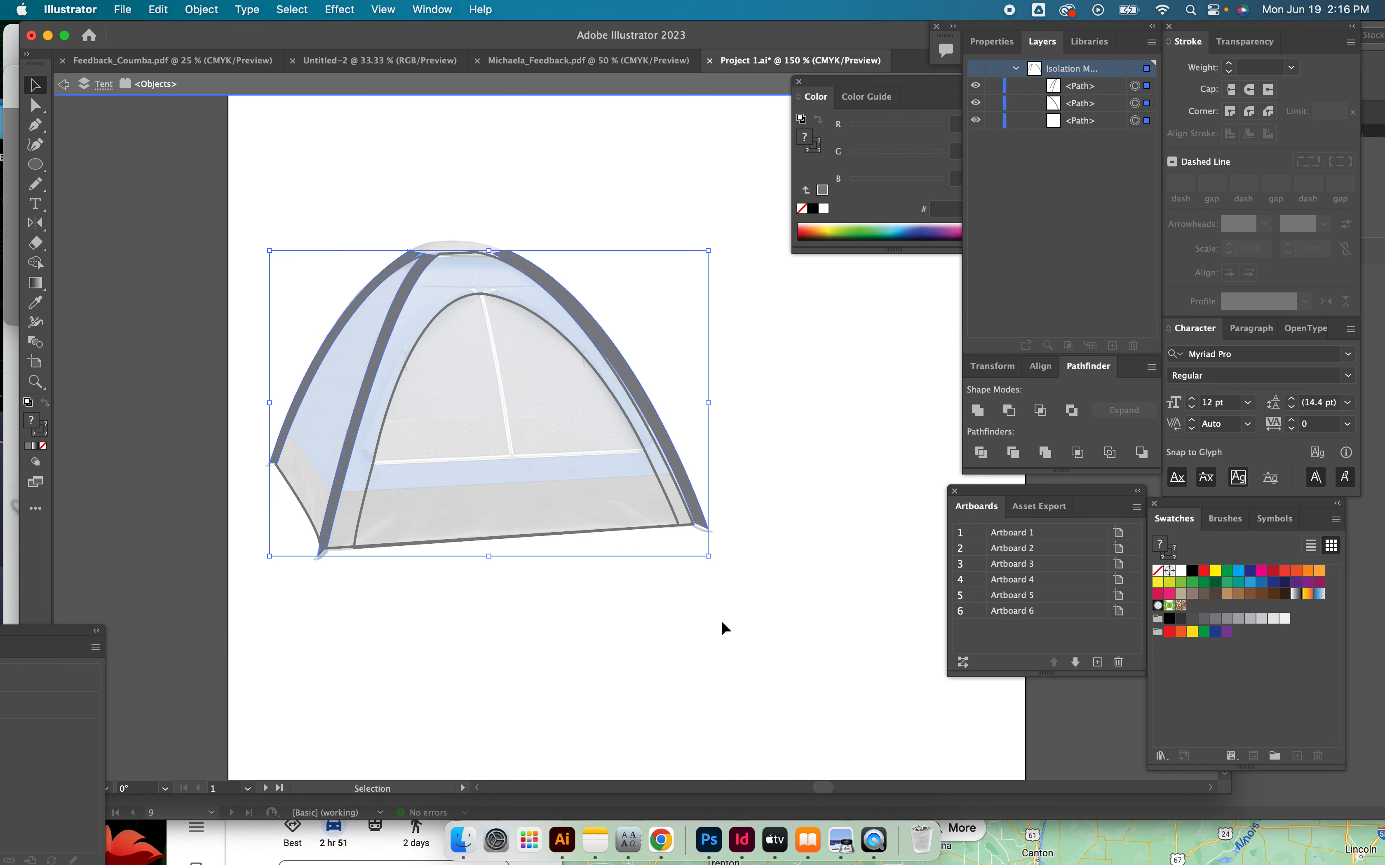
# Exit isolation mode and cut all the tent shapes from the Tent layer
pyautogui.doubleClick(682, 166)
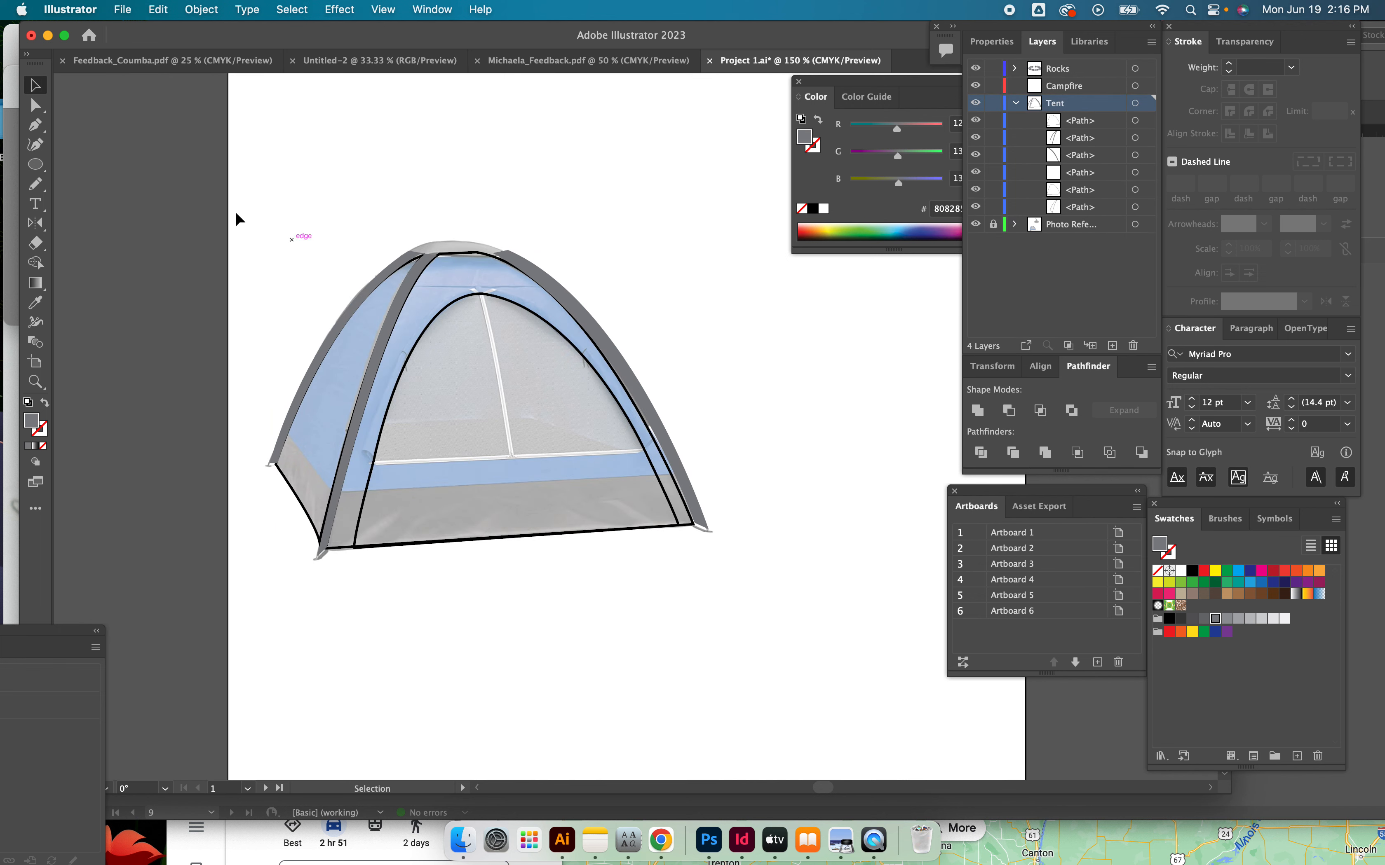
pyautogui.moveTo(215, 175); pyautogui.dragTo(844, 677)
pyautogui.press('Delete')
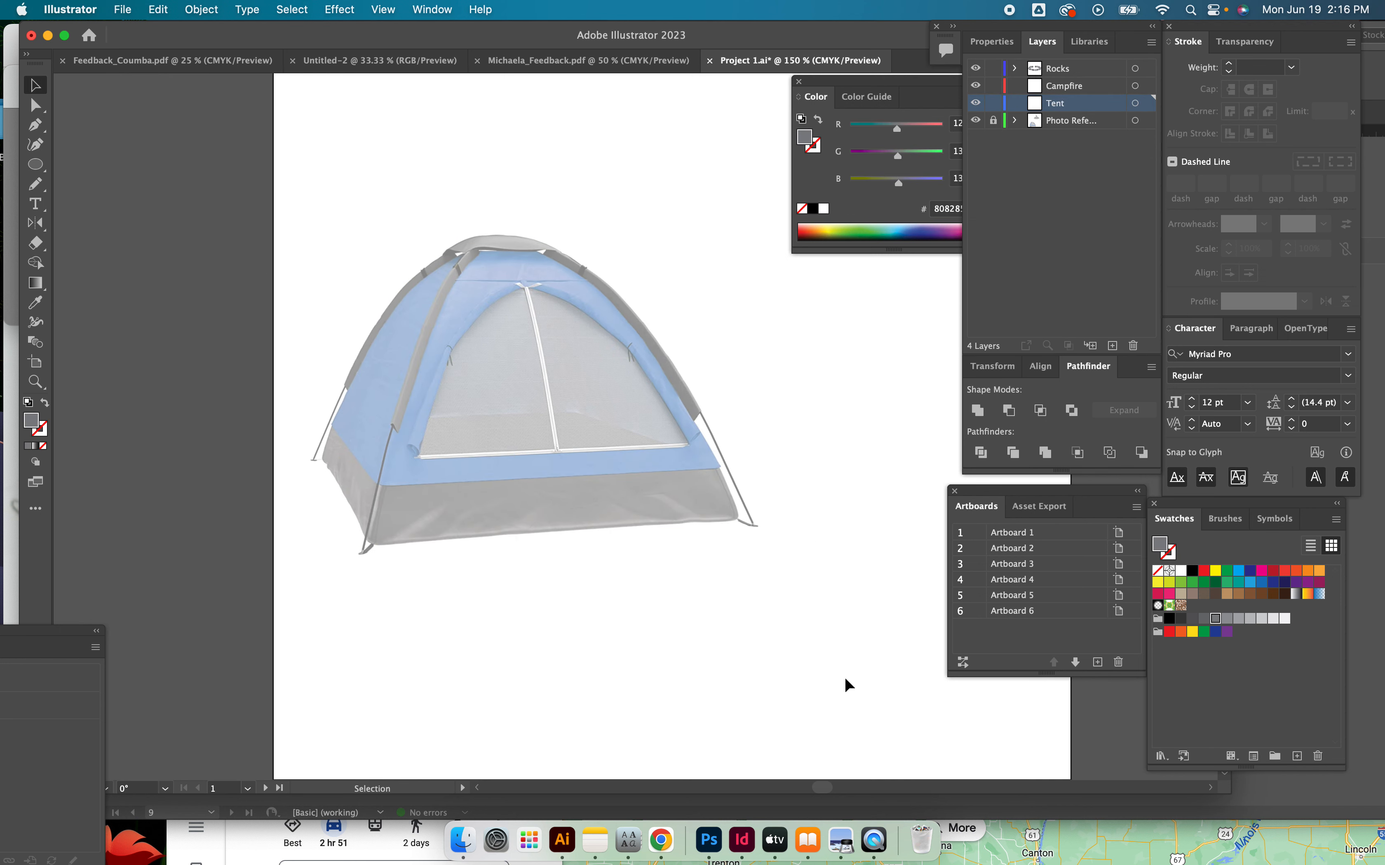
# Add a new layer above the emptied Tent layer and name it Tent
pyautogui.hscroll(1, 303, 710)
pyautogui.click(1112, 346)
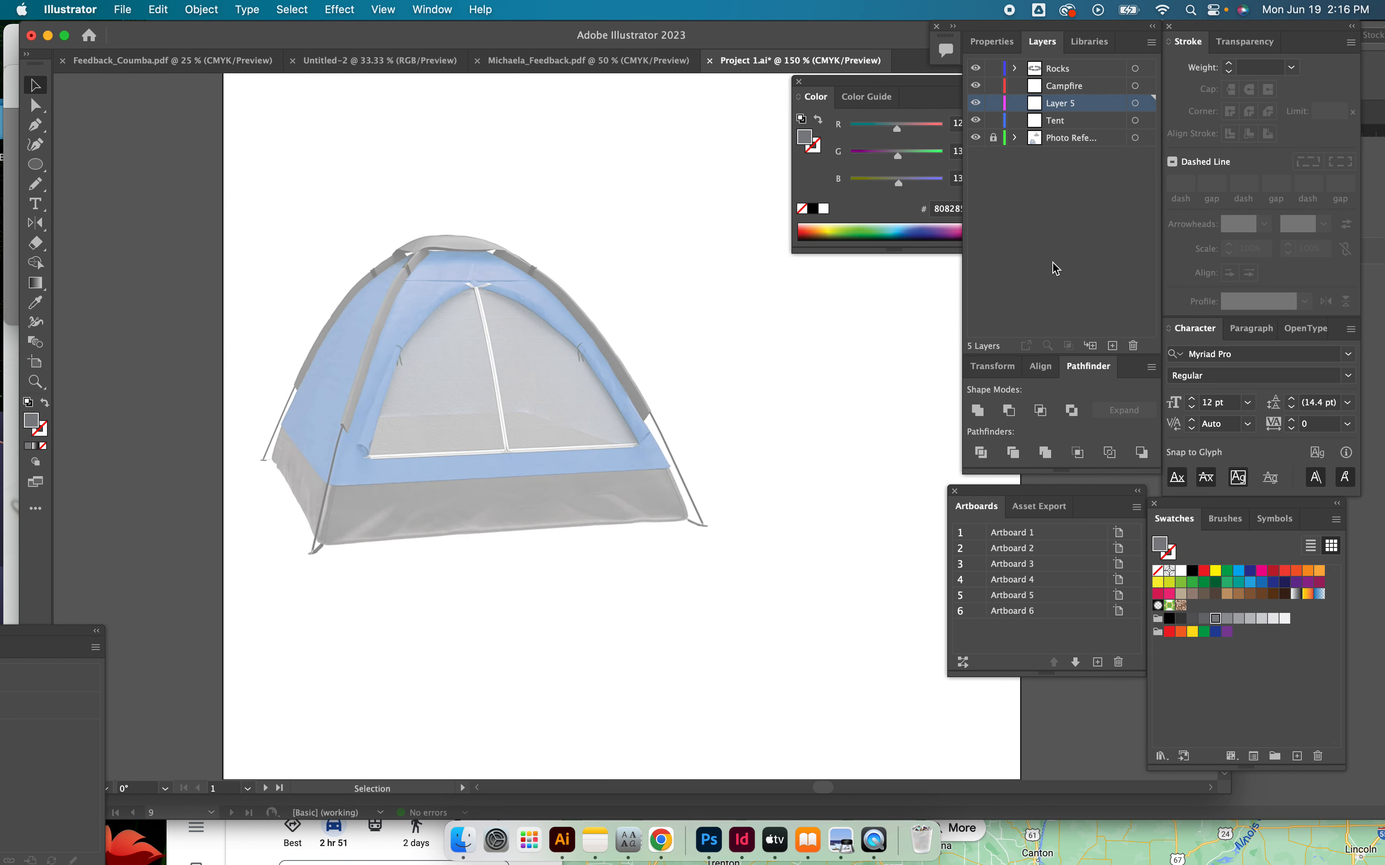
pyautogui.doubleClick(1059, 104)
pyautogui.write('Tent')
pyautogui.press('Return')
# Paste the cut tent shapes in place onto the new Tent layer
pyautogui.click(158, 10)
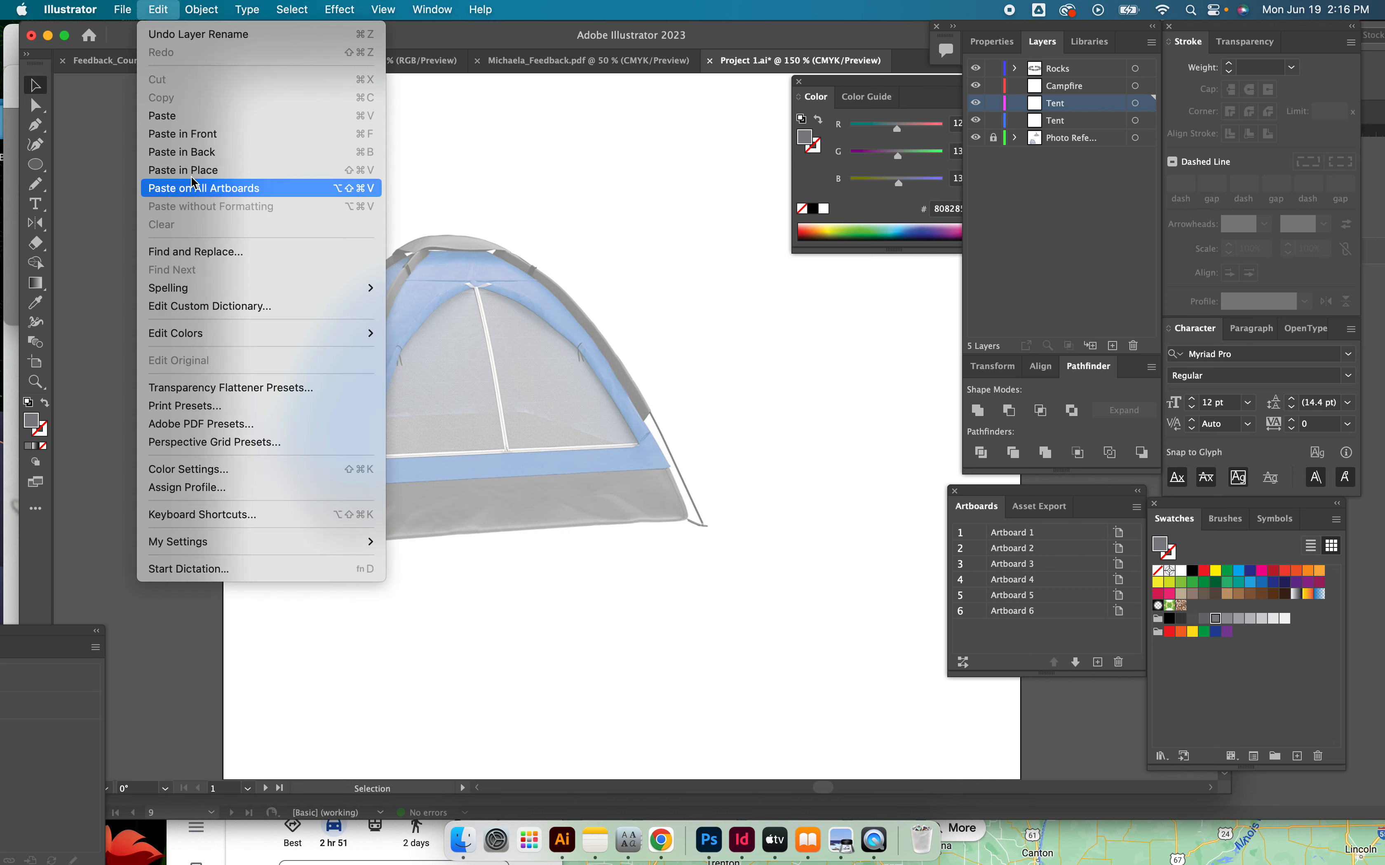
pyautogui.click(257, 171)
pyautogui.click(855, 428)
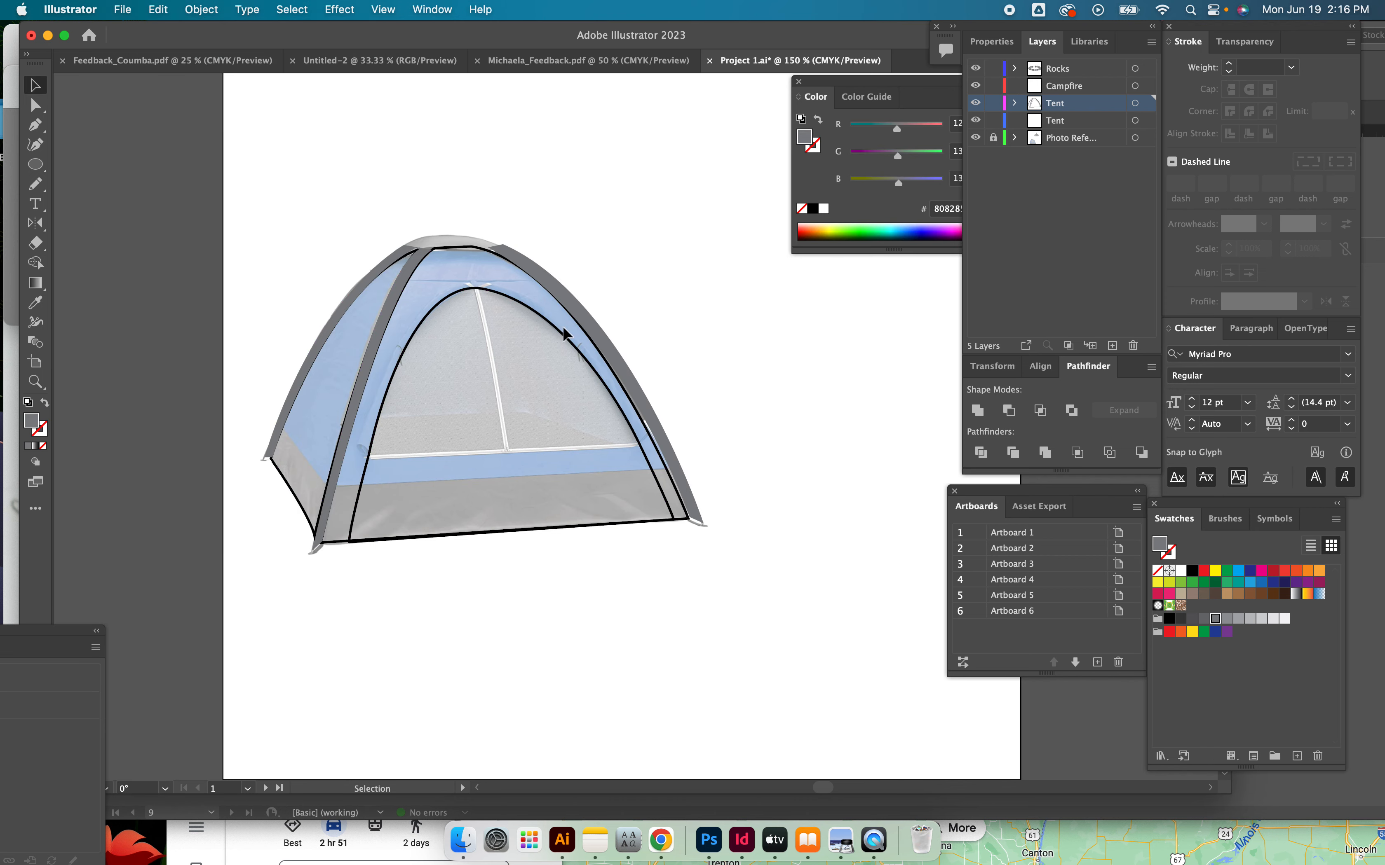
# Swap the tent door outline's black stroke to a fill and lower its opacity to 32%
pyautogui.moveTo(540, 348); pyautogui.dragTo(620, 444)
pyautogui.press('super+z')
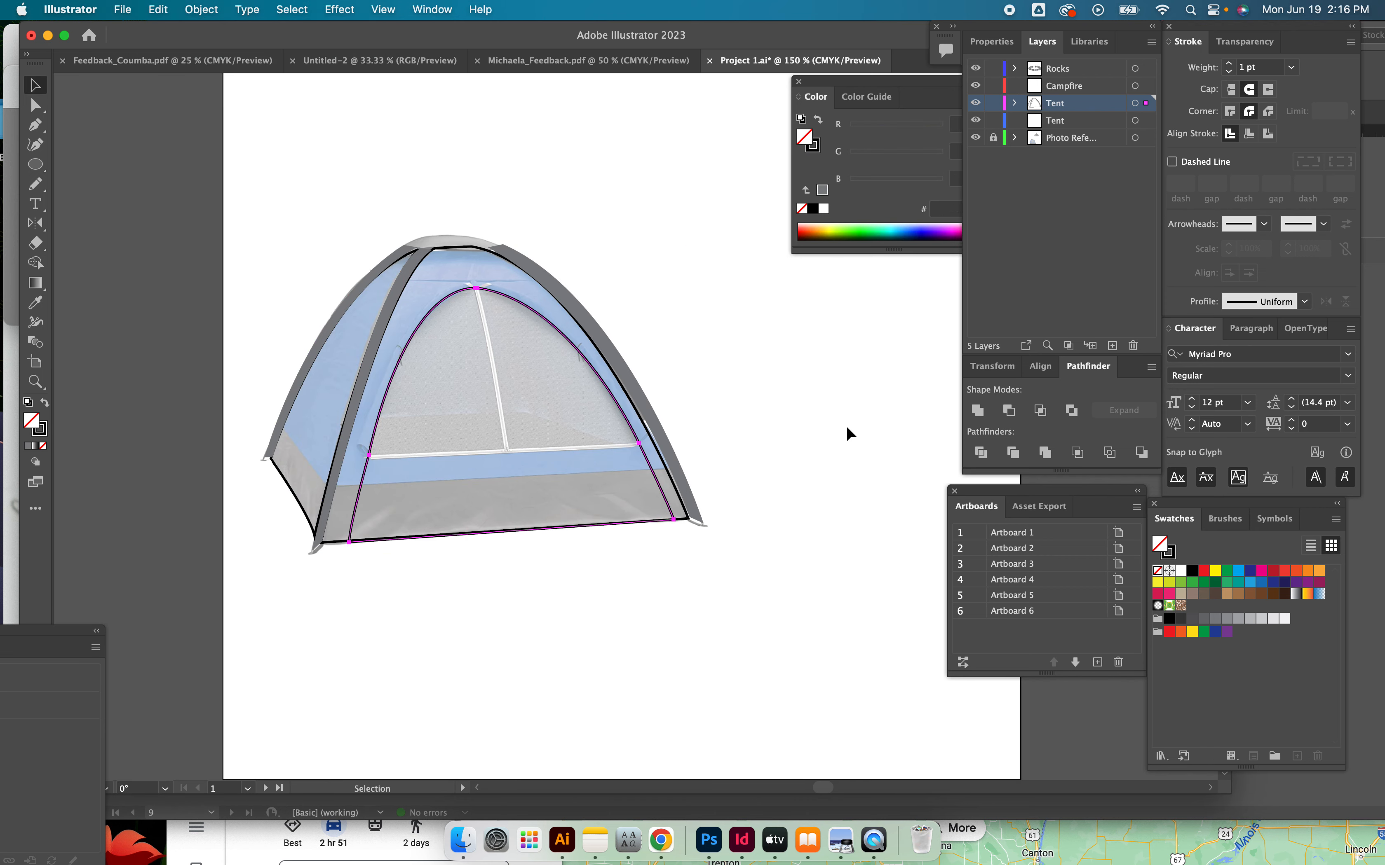
pyautogui.click(46, 403)
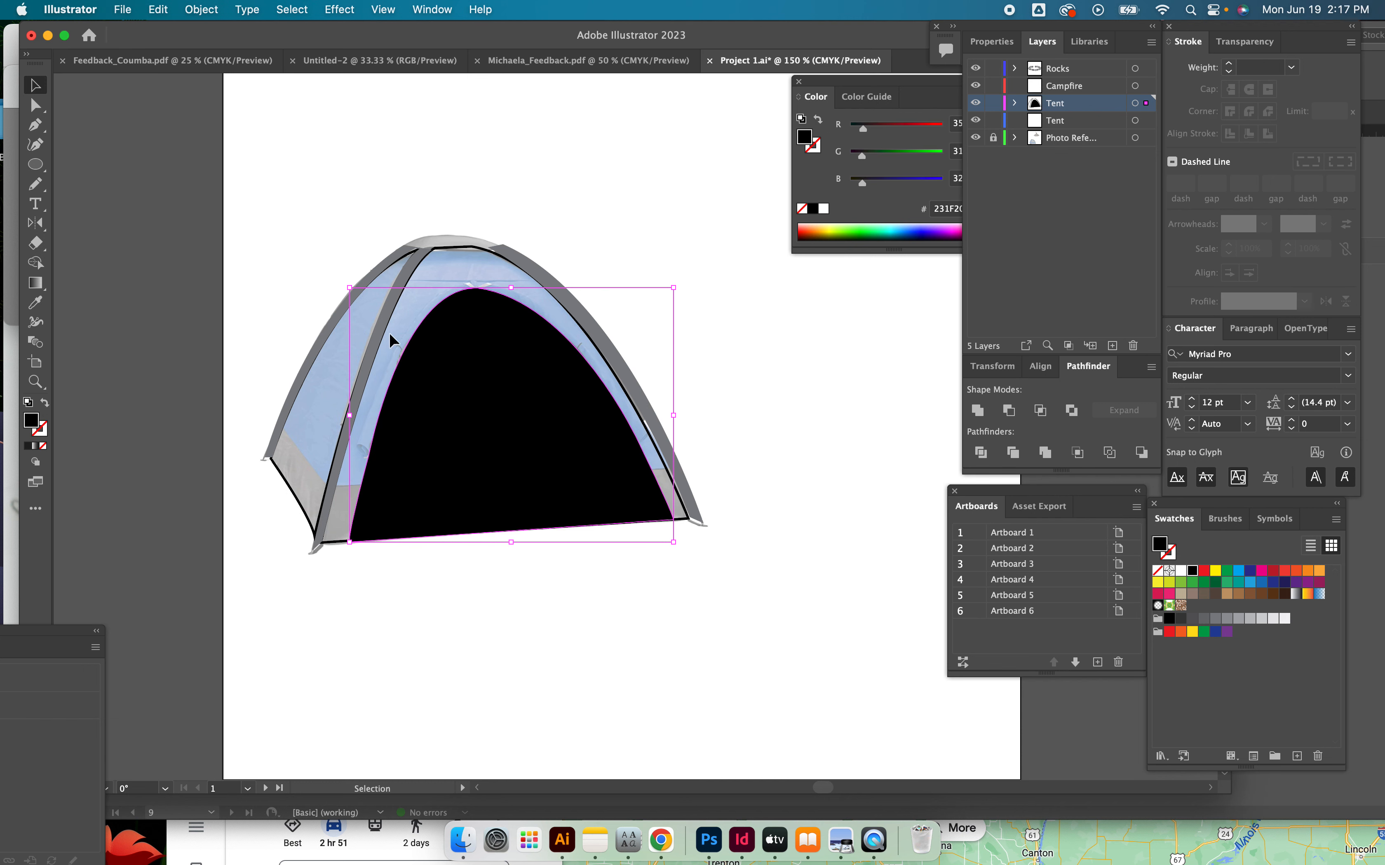
pyautogui.click(1245, 41)
pyautogui.click(1346, 67)
pyautogui.moveTo(1345, 88); pyautogui.dragTo(1303, 92)
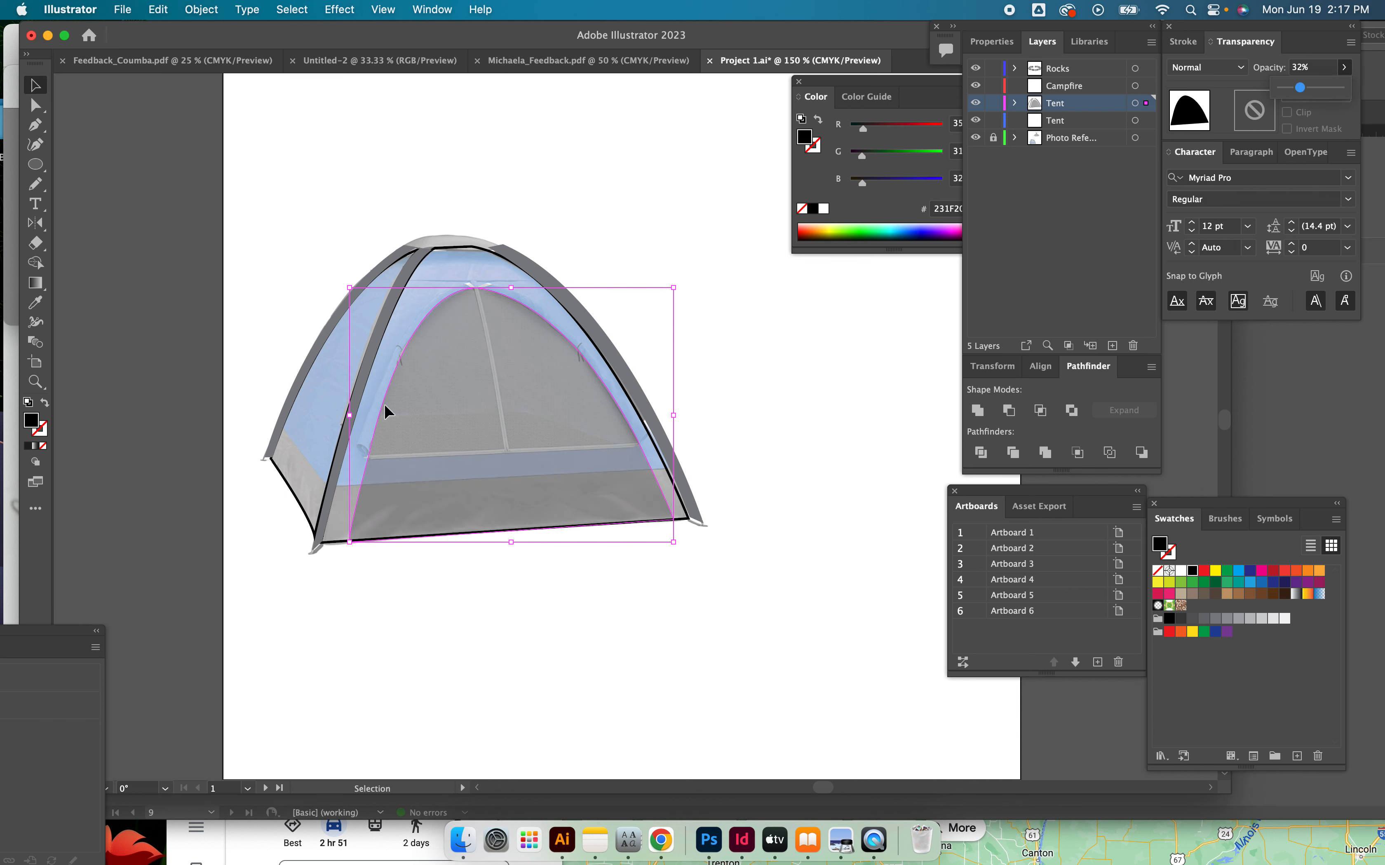
pyautogui.click(868, 391)
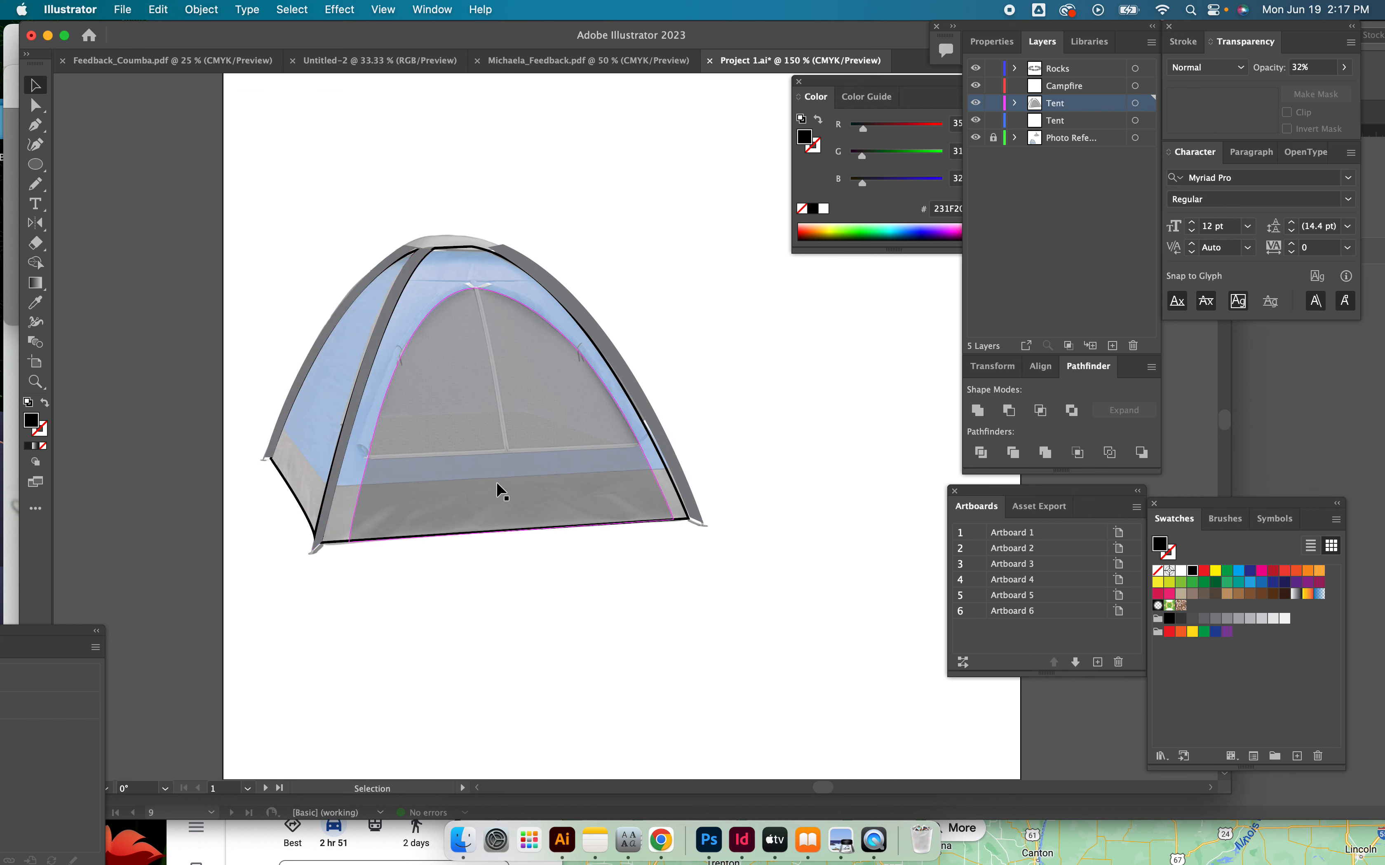
# Fill the tent's left side panel with blue sampled from the photo using the Eyedropper, and lower its opacity to 20%
pyautogui.moveTo(333, 471); pyautogui.dragTo(222, 456)
pyautogui.press('super+z')
pyautogui.keyDown('super'); pyautogui.click(230, 456); pyautogui.keyUp('super')
pyautogui.moveTo(330, 471); pyautogui.dragTo(191, 490)
pyautogui.press('super+z')
pyautogui.click(35, 302)
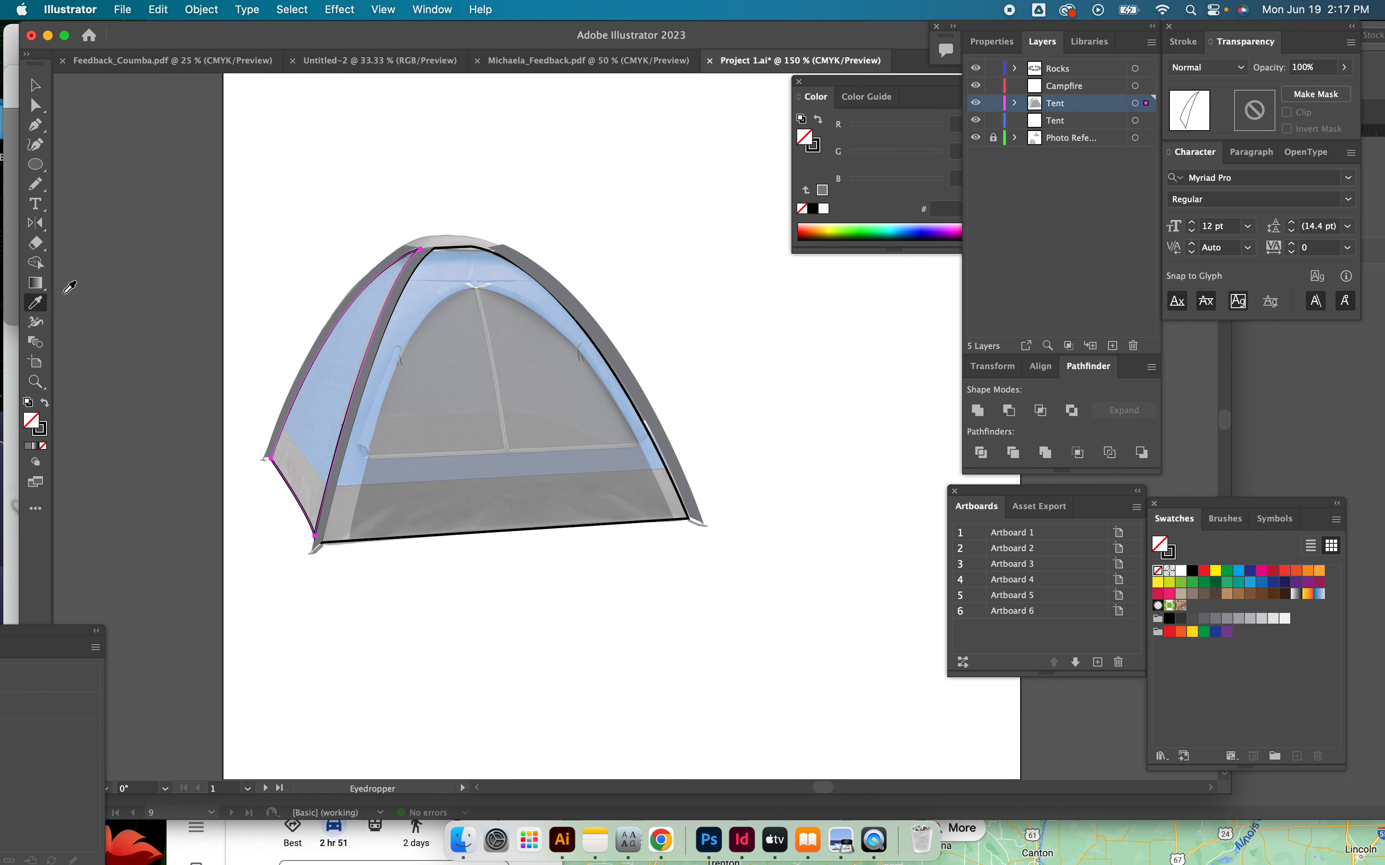
pyautogui.click(406, 346)
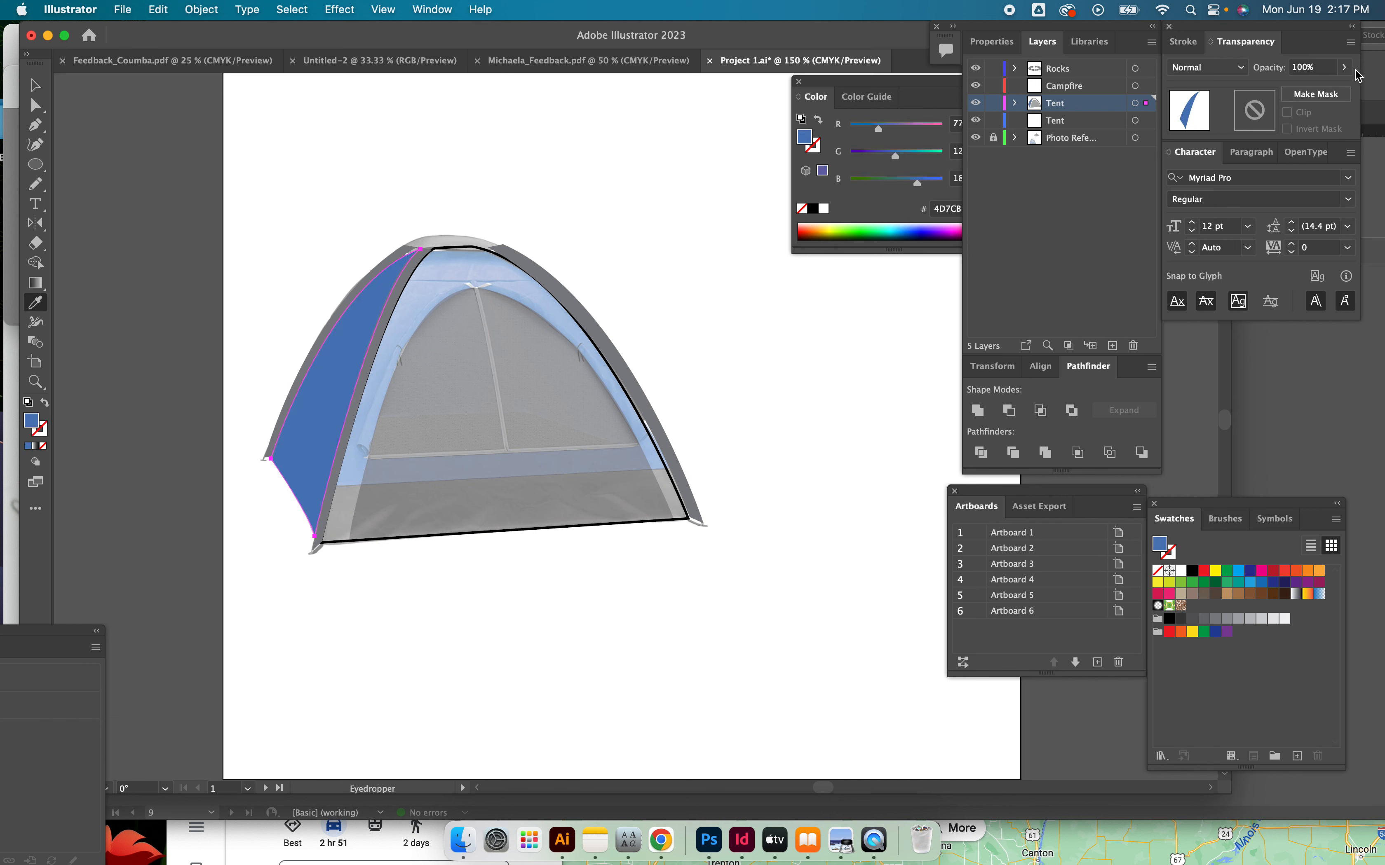
pyautogui.moveTo(1345, 68); pyautogui.dragTo(1296, 91)
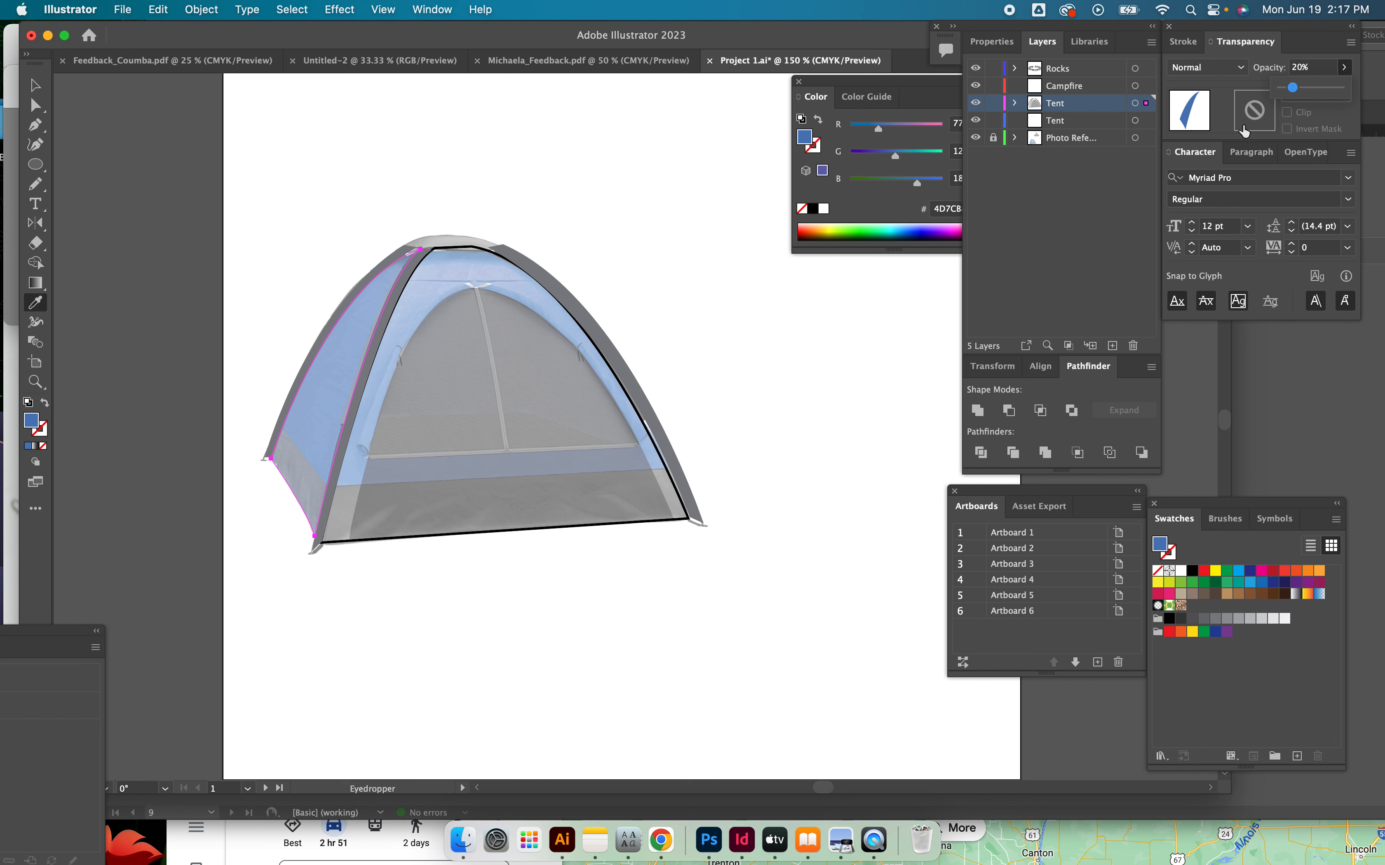
pyautogui.click(36, 86)
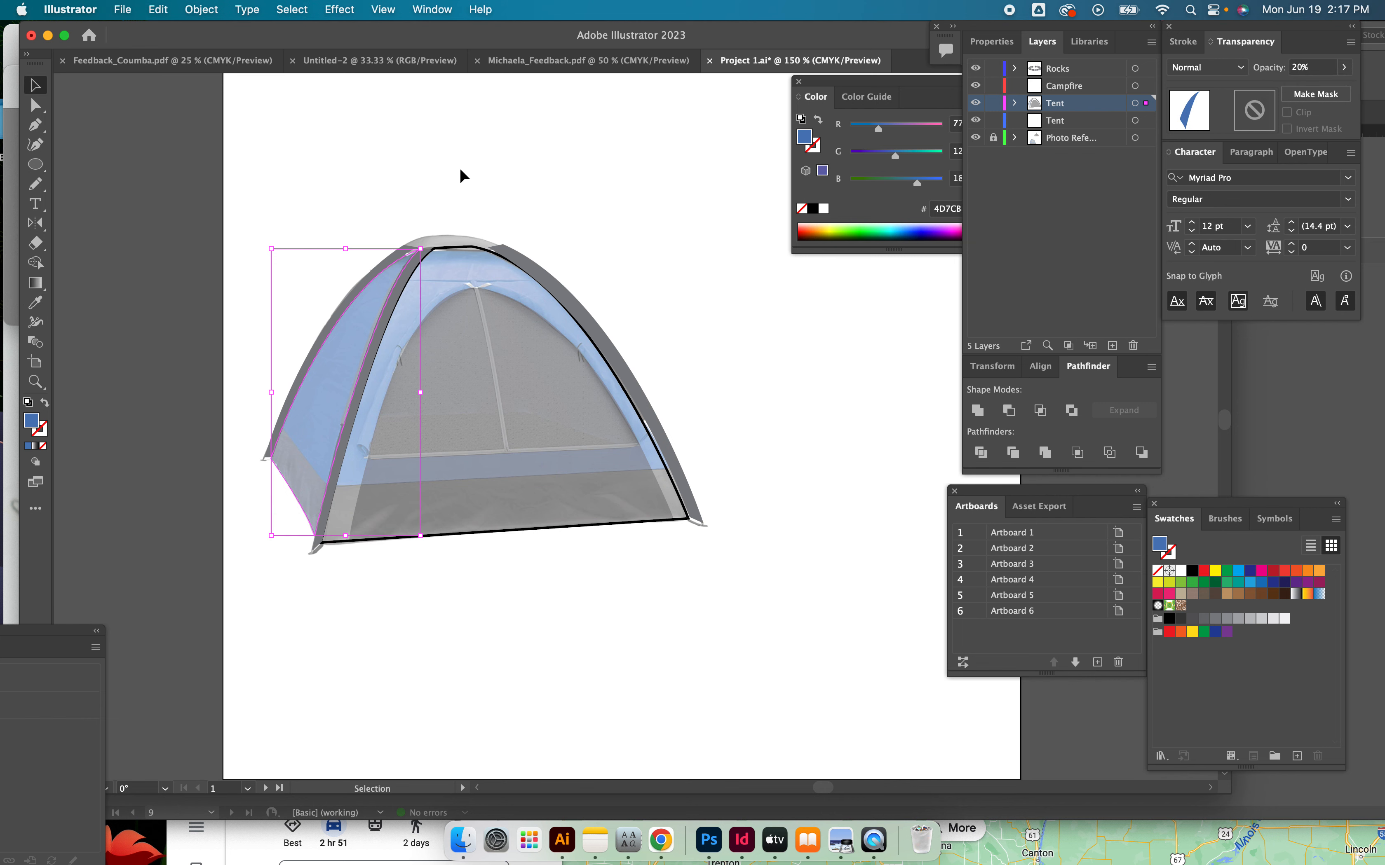
pyautogui.click(722, 522)
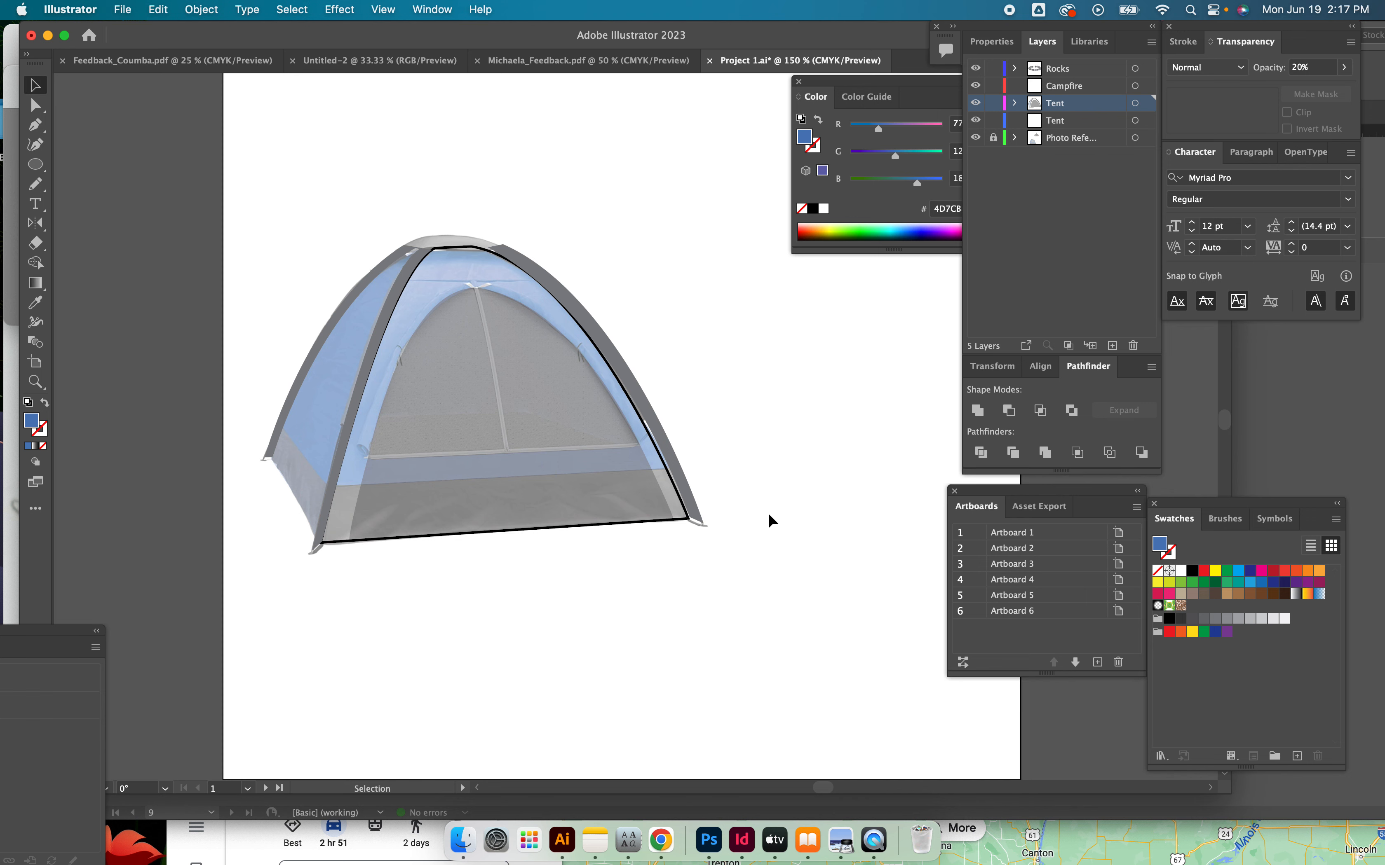
pyautogui.click(874, 840)
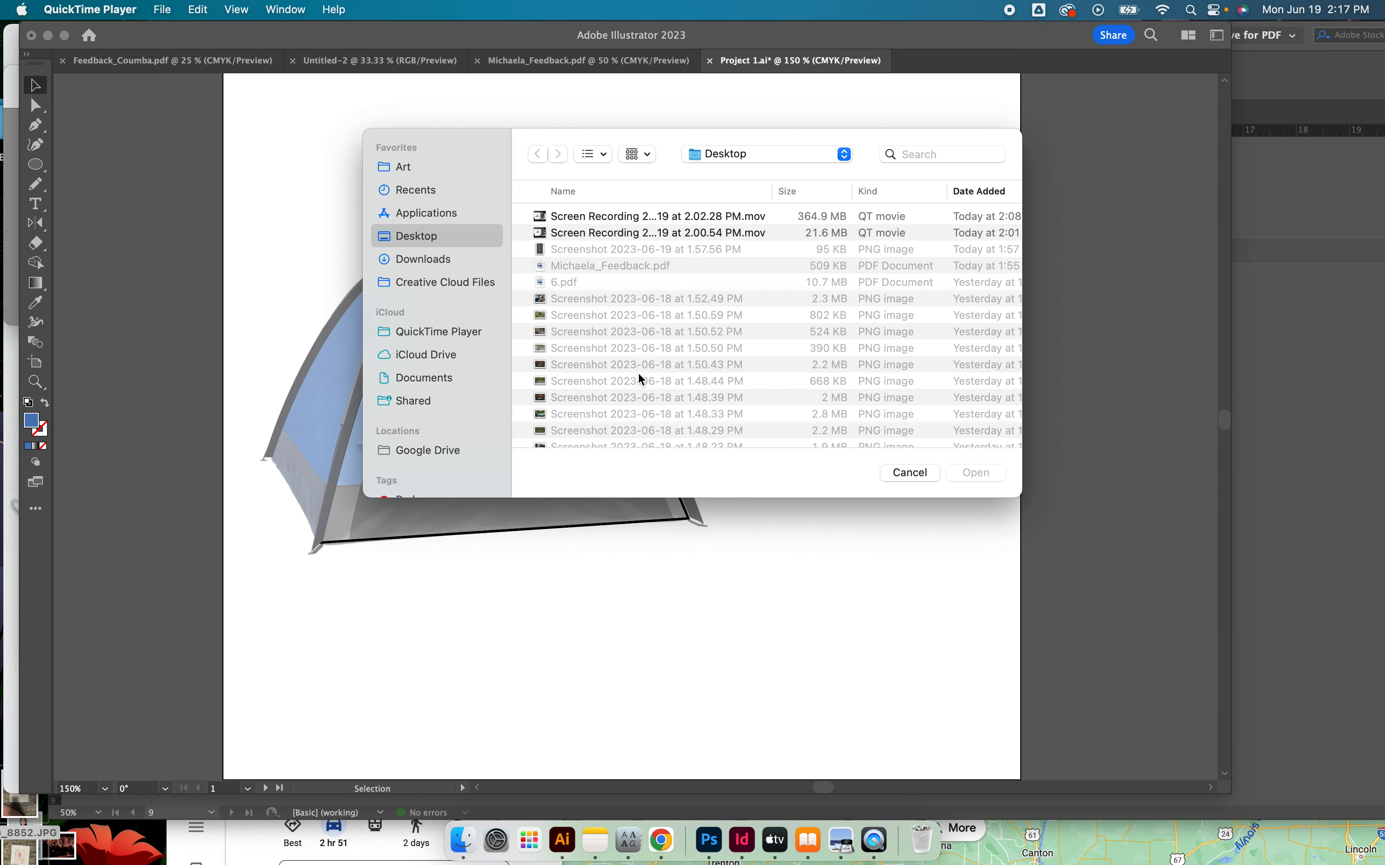